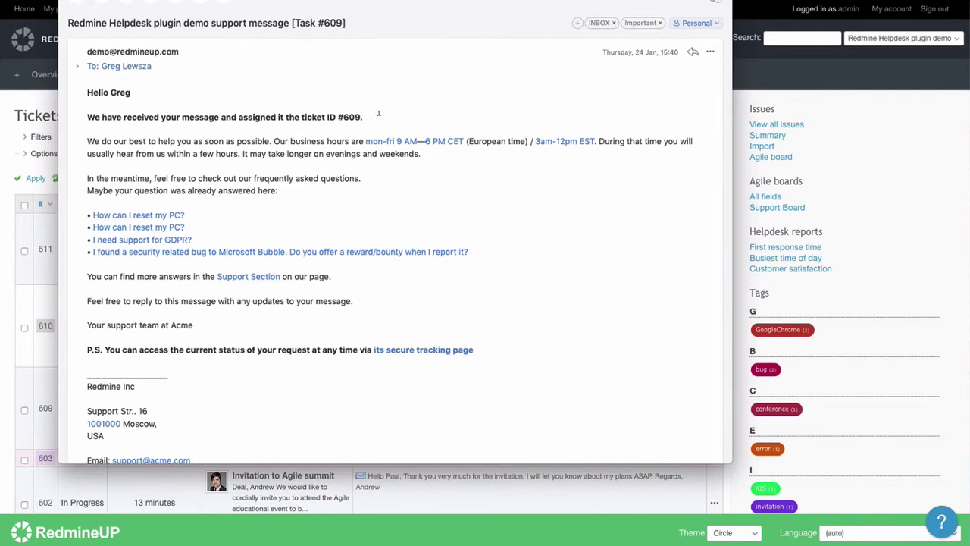
Read through the automatic support reply, checking its greeting, ticket ID, FAQ links, tracking link and company signature
scroll(251, 136, "down", 1)
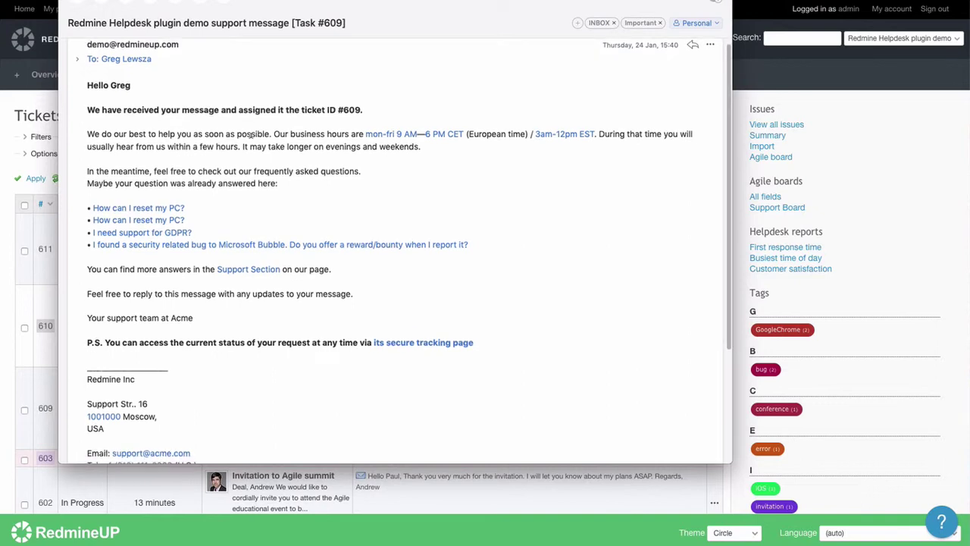
left_click_drag(373, 104, 319, 107)
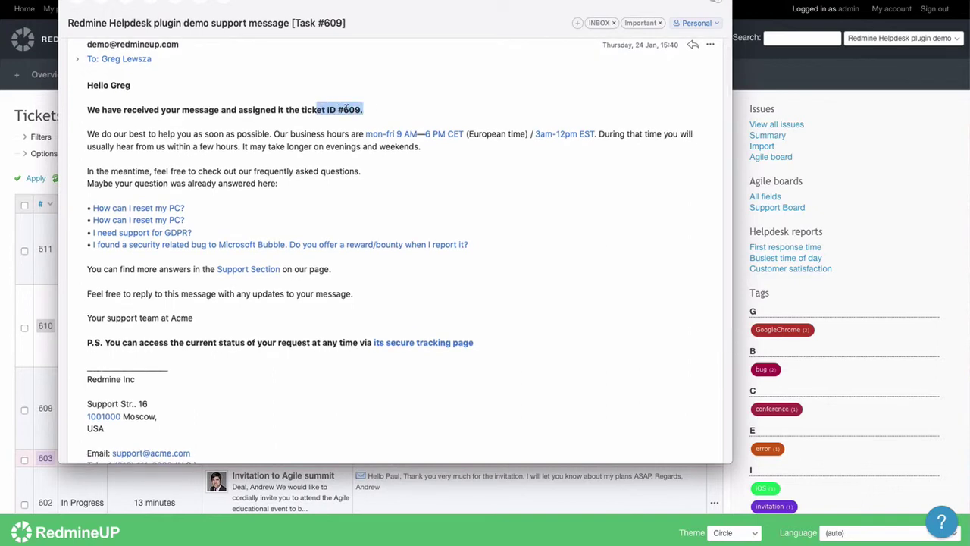
left_click(349, 111)
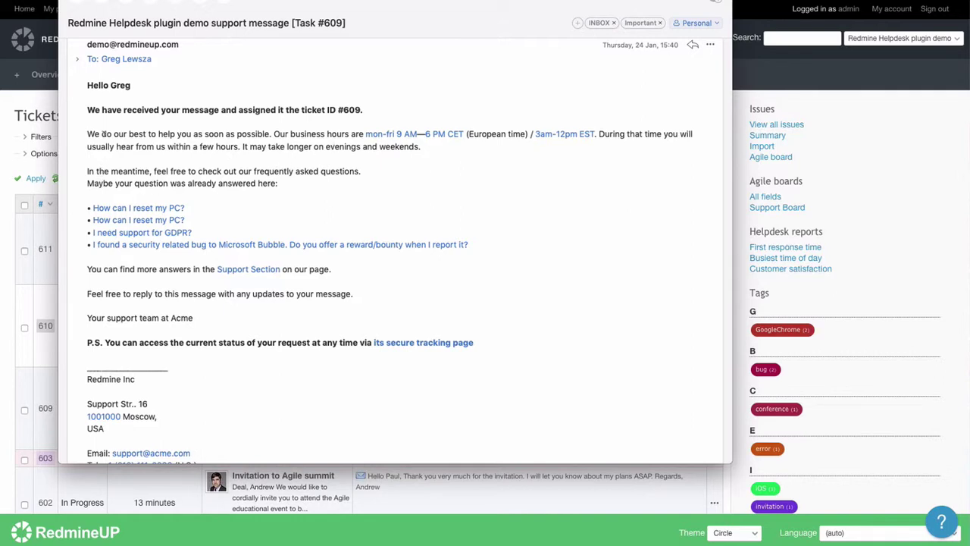
scroll(218, 180, "up", 1)
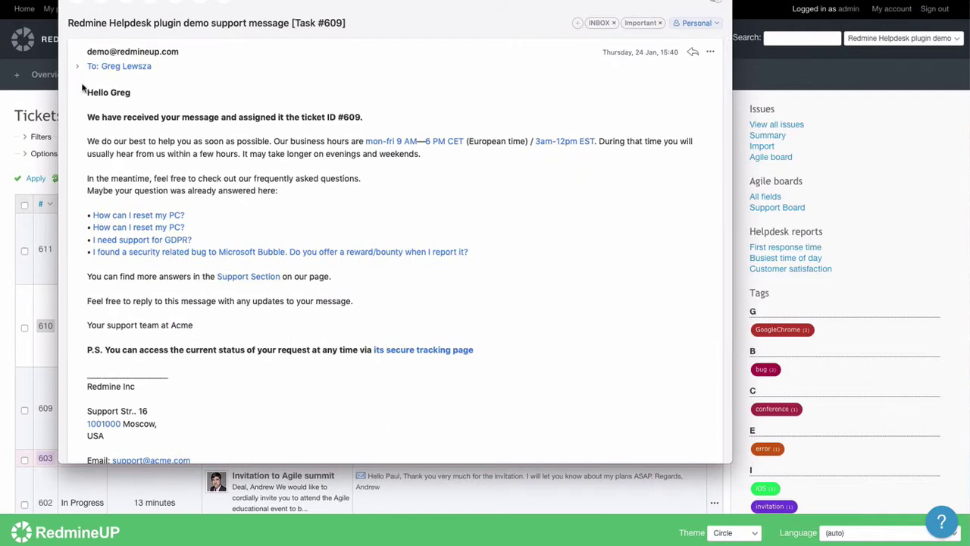
double_click(121, 92)
left_click(121, 92)
double_click(353, 117)
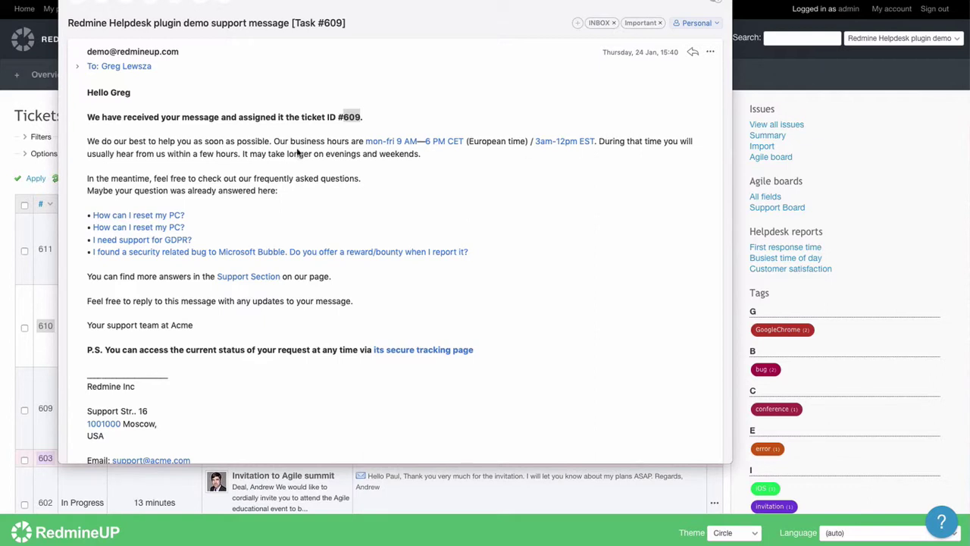
left_click(283, 169)
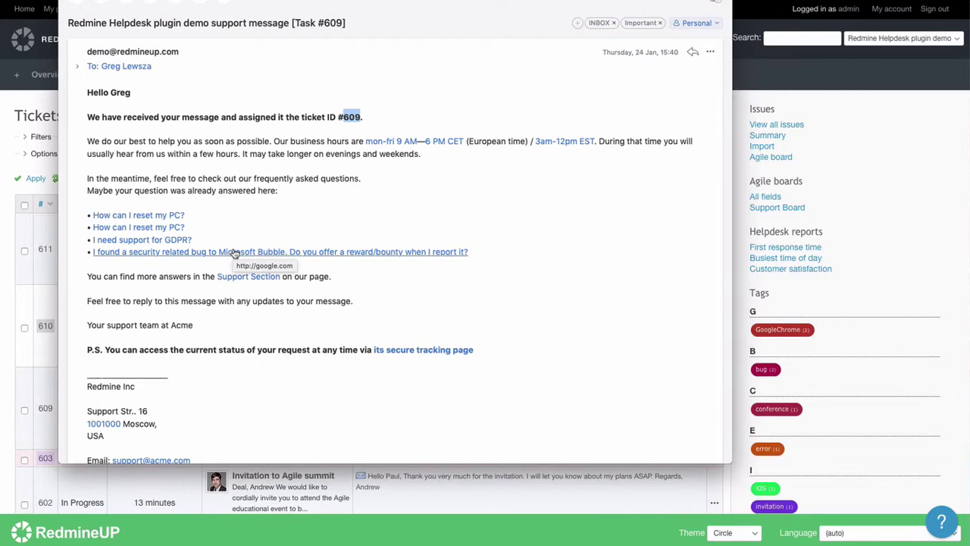
scroll(307, 298, "down", 1)
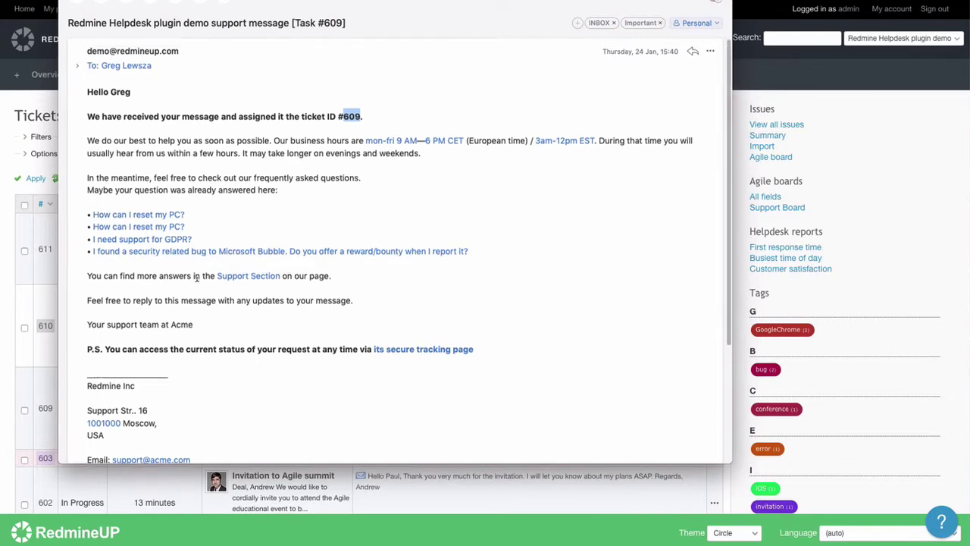
scroll(307, 298, "down", 3)
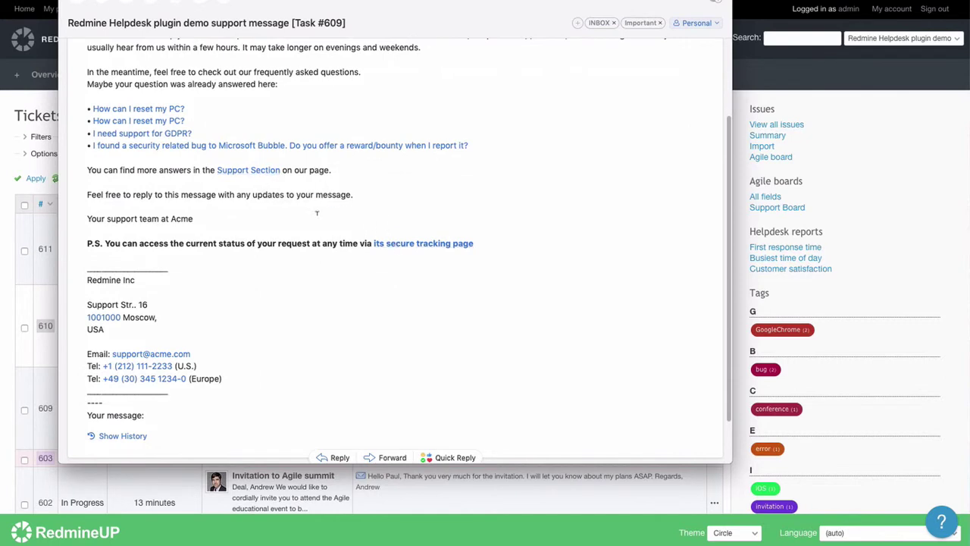
scroll(137, 216, "down", 2)
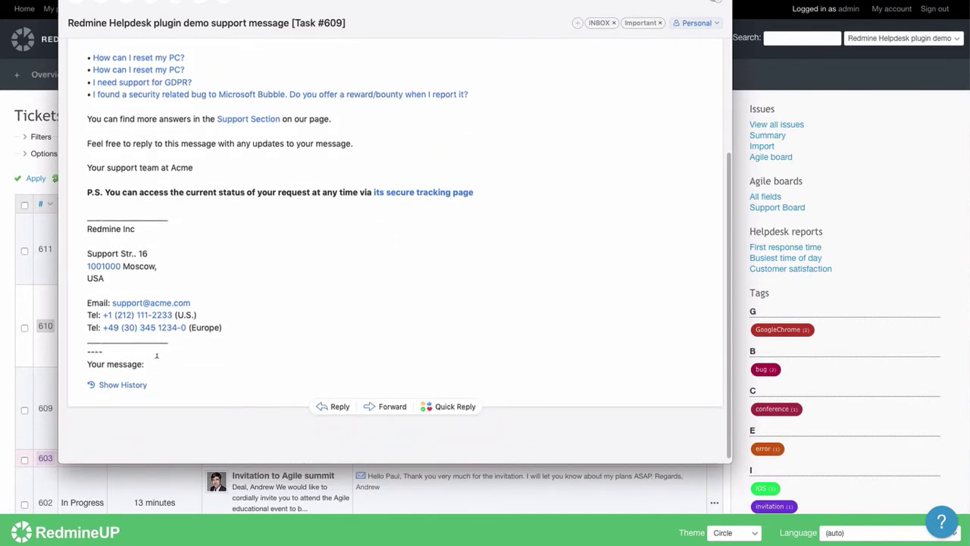
Expand the quoted history in the automatic reply to read the customer's original message
left_click(139, 385)
scroll(141, 377, "down", 5)
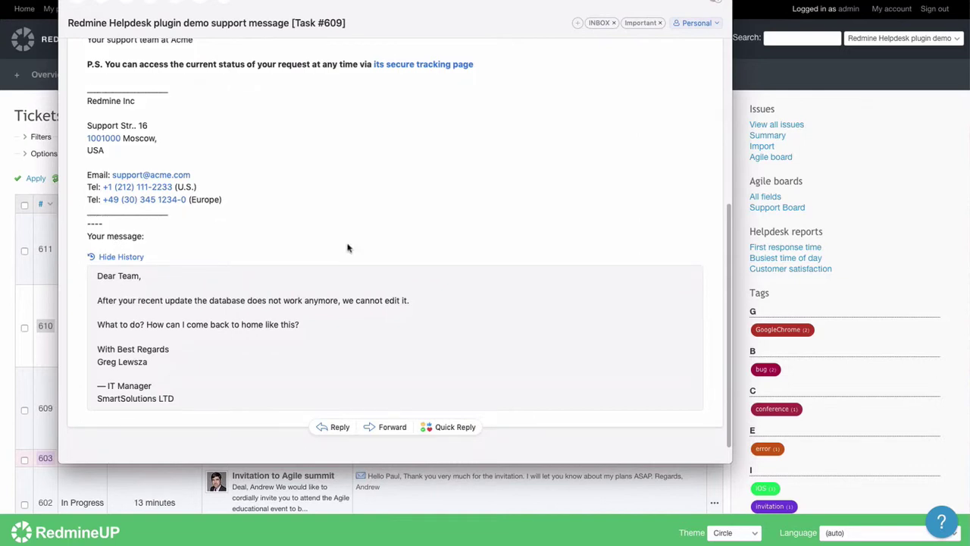
Open the secure tracking page linked in the automatic reply and check the title of the ticket shown there
scroll(457, 200, "up", 3)
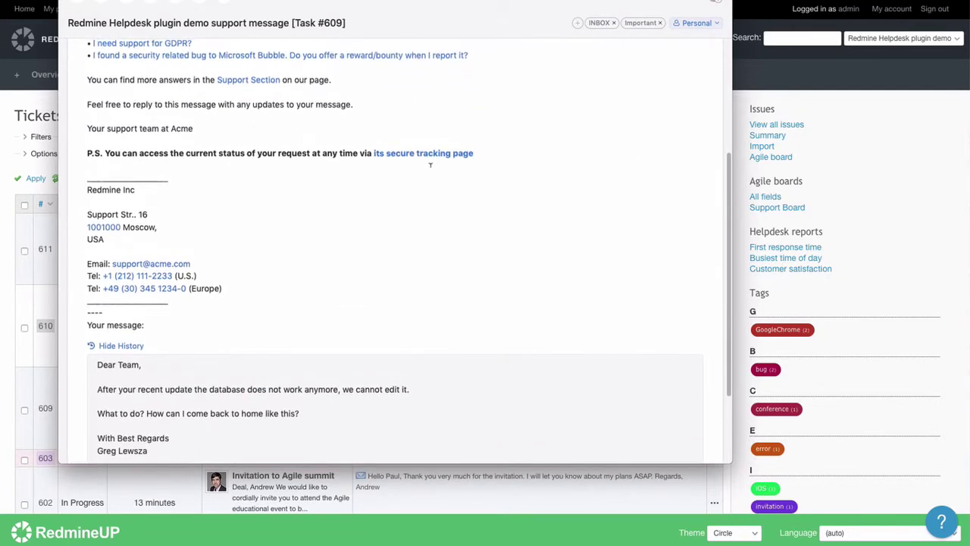
scroll(425, 174, "up", 2)
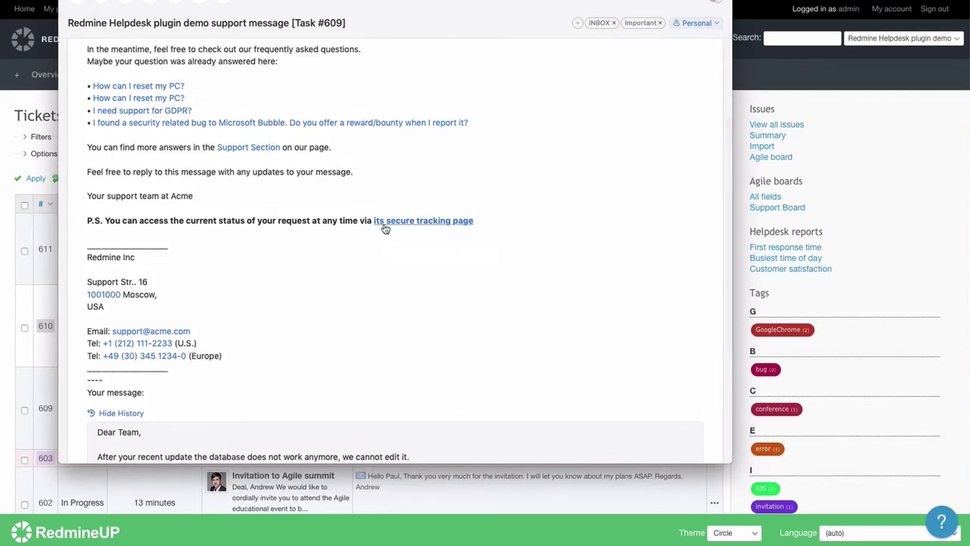
left_click(467, 221)
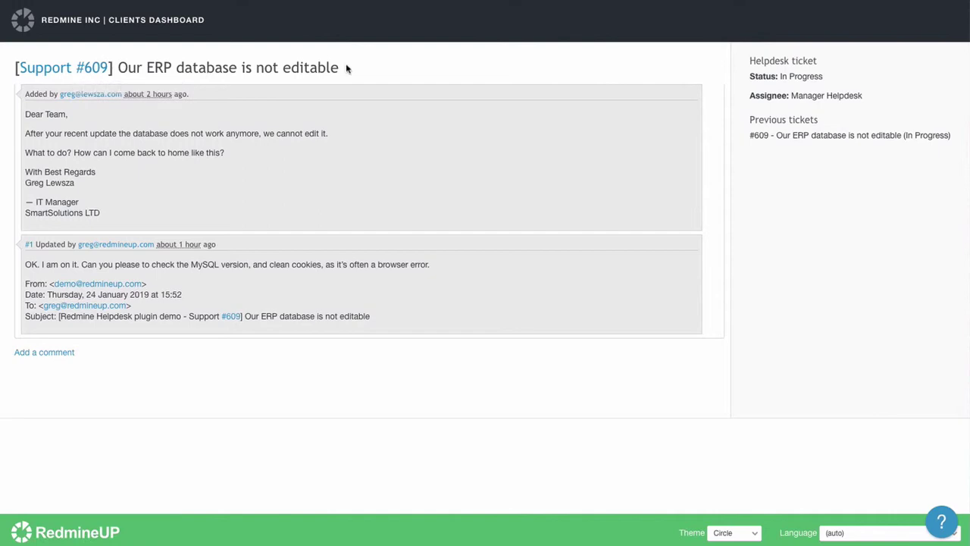
left_click_drag(347, 68, 118, 68)
left_click(117, 67)
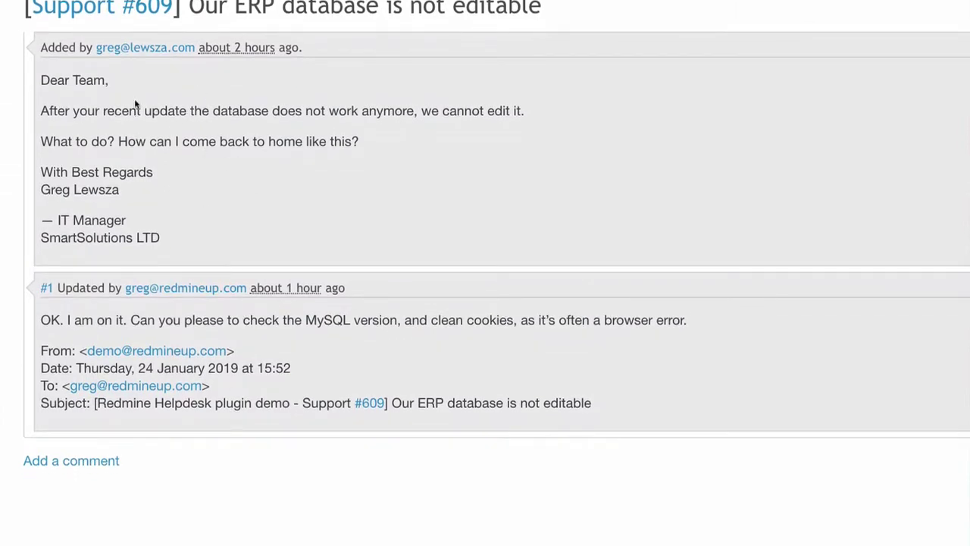
Open the comment form below the messages on the ticket's tracking page
scroll(148, 233, "down", 2)
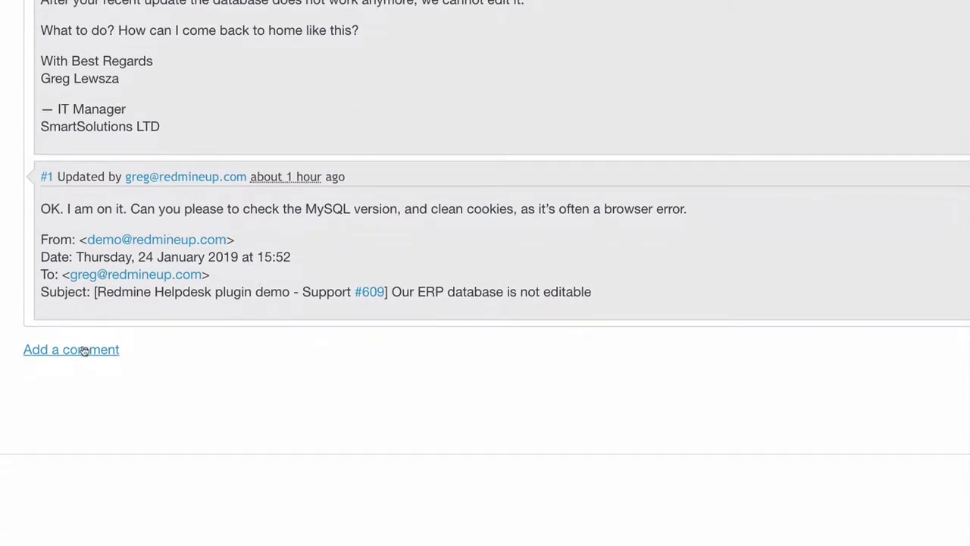
left_click(114, 354)
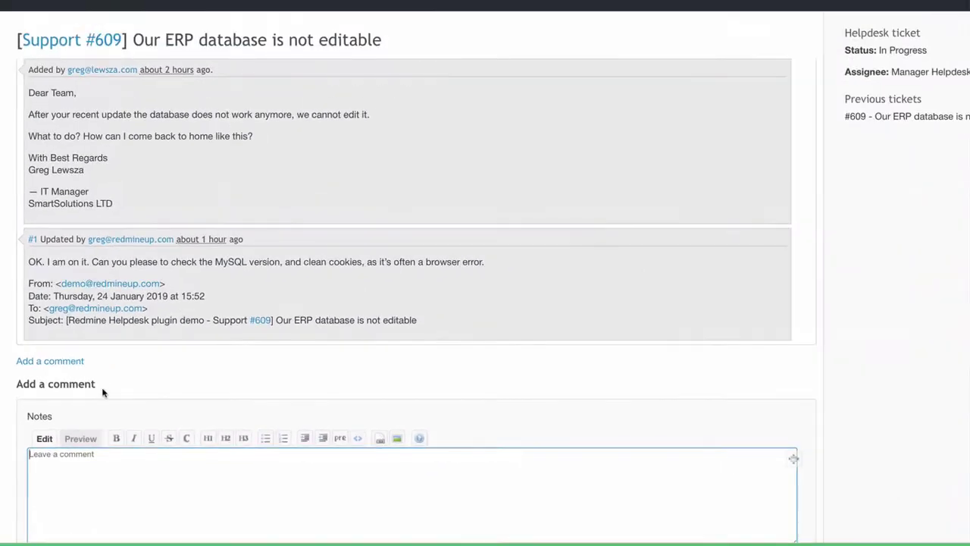
scroll(126, 457, "down", 2)
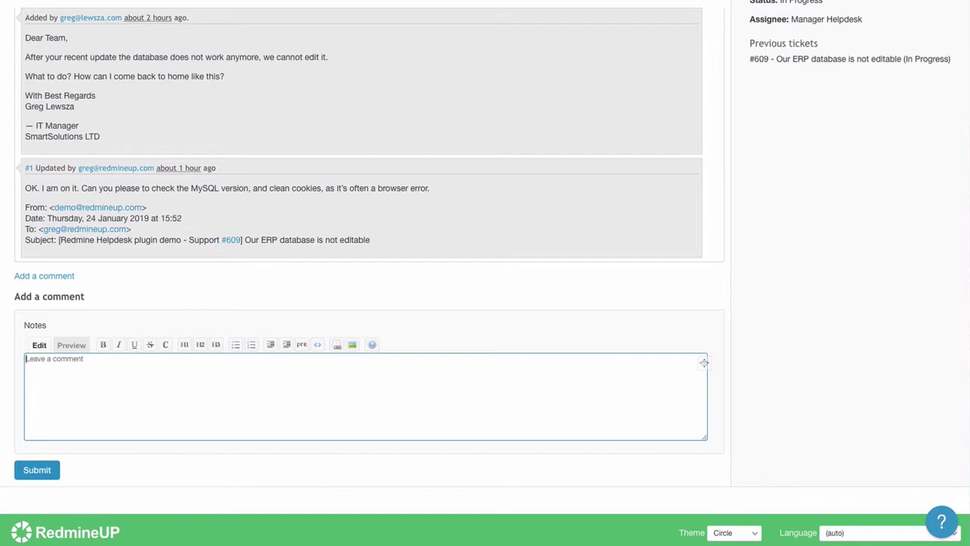
type("sdfsdf")
key("super+a")
key("BackSpace")
scroll(587, 255, "up", 1)
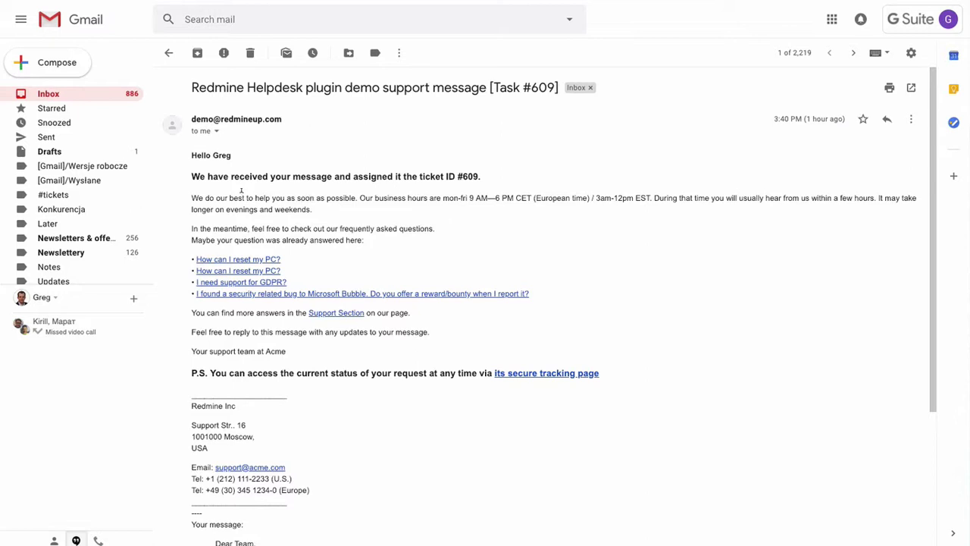
Look over the helpdesk's automatic reply as it is displayed in Gmail
scroll(243, 193, "down", 2)
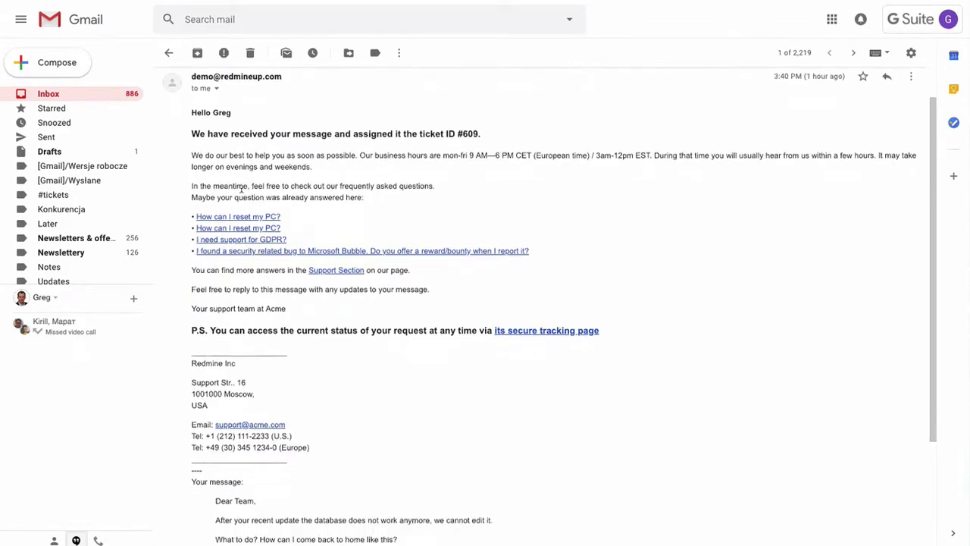
scroll(271, 152, "up", 2)
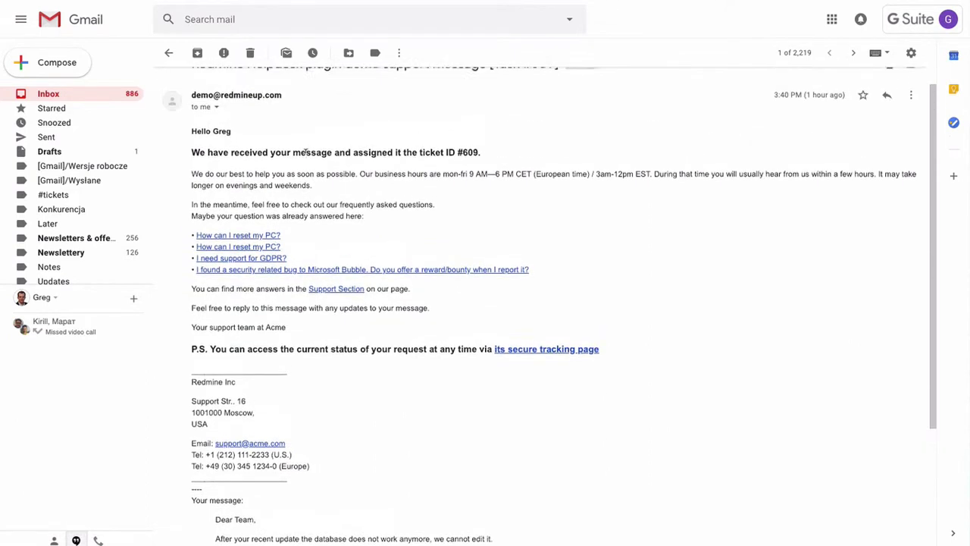
scroll(260, 156, "up", 1)
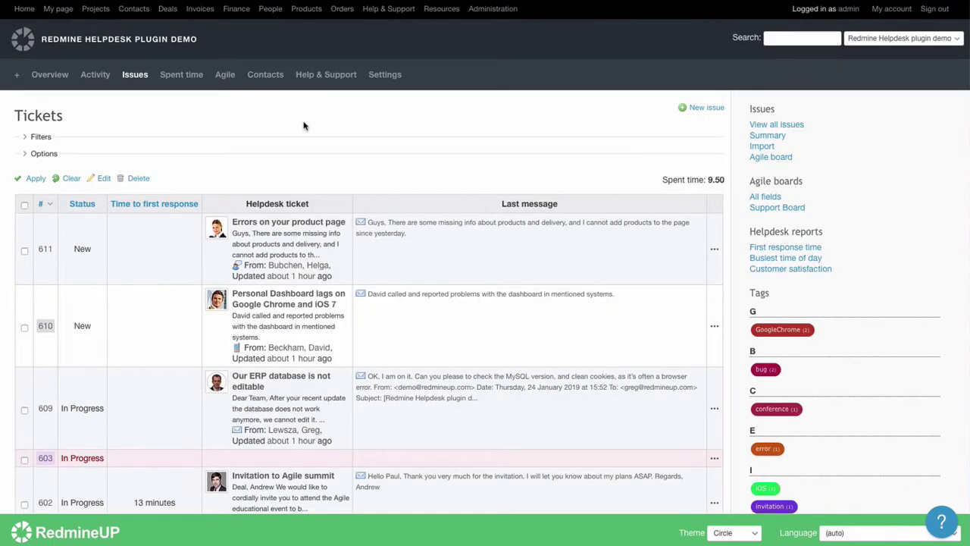
Examine the Tickets list in the Redmine Helpdesk project, including its status, first response time, helpdesk ticket and last message columns
scroll(303, 126, "down", 1)
scroll(303, 126, "up", 1)
scroll(285, 176, "down", 3)
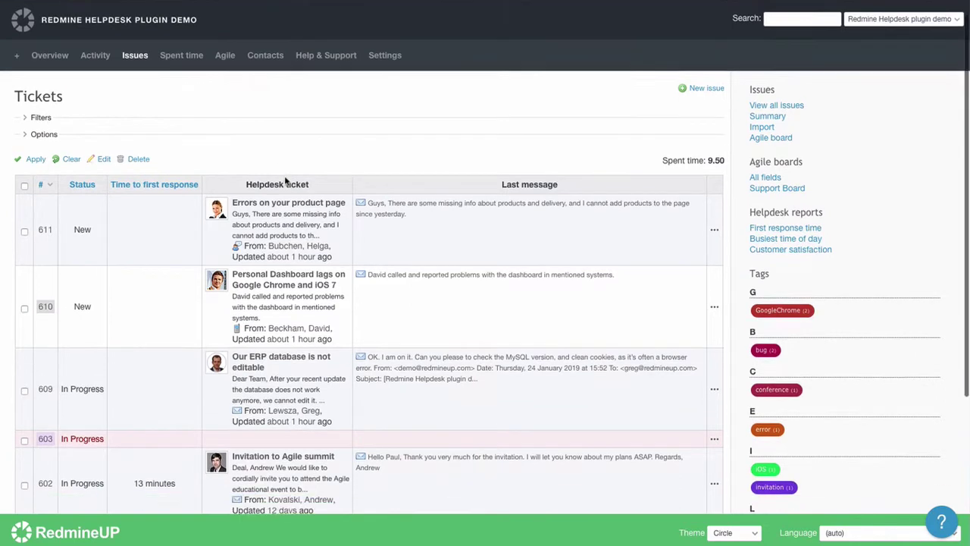
scroll(285, 175, "down", 4)
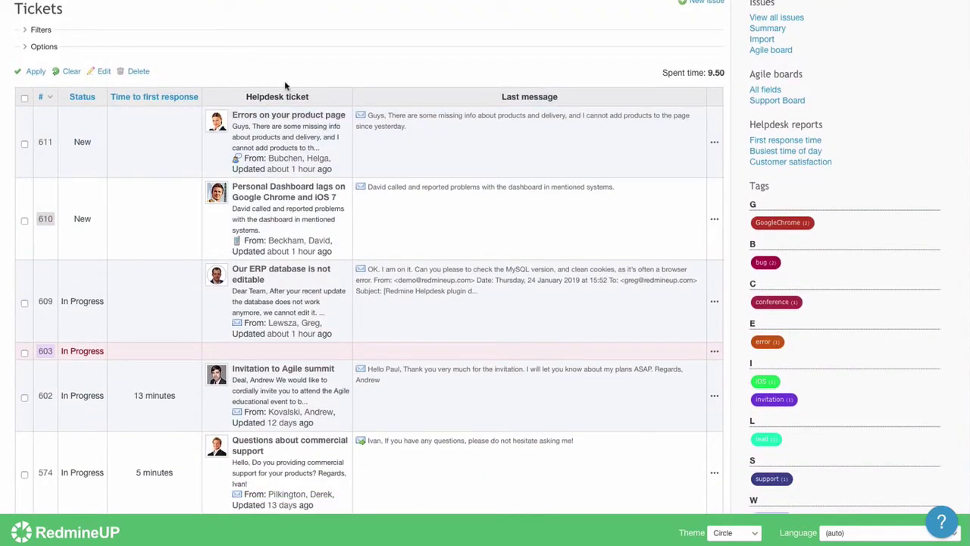
scroll(277, 249, "down", 5)
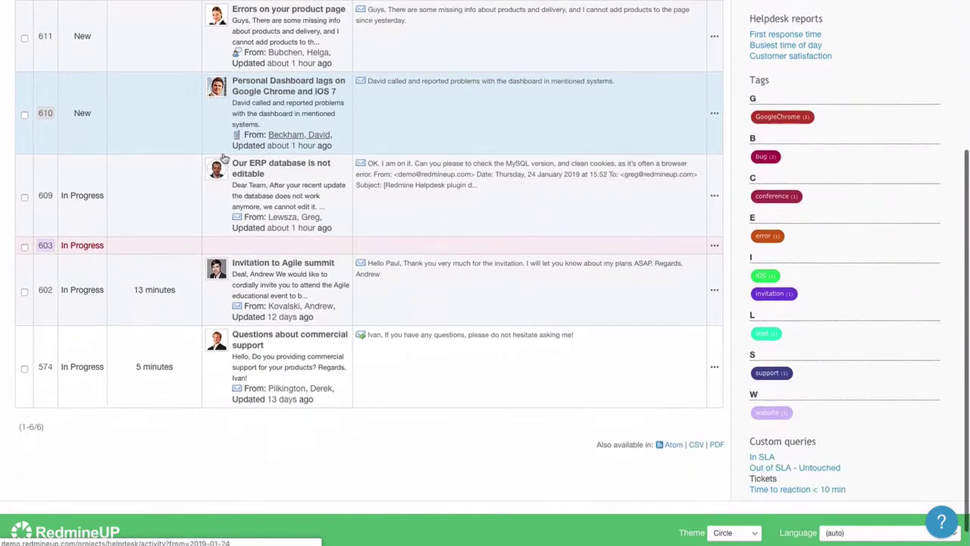
scroll(184, 127, "up", 8)
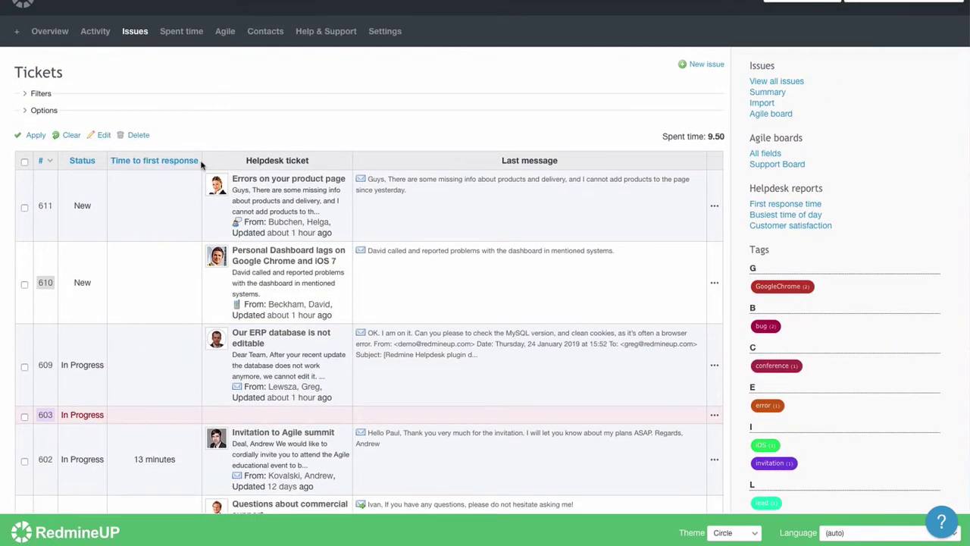
scroll(300, 199, "down", 2)
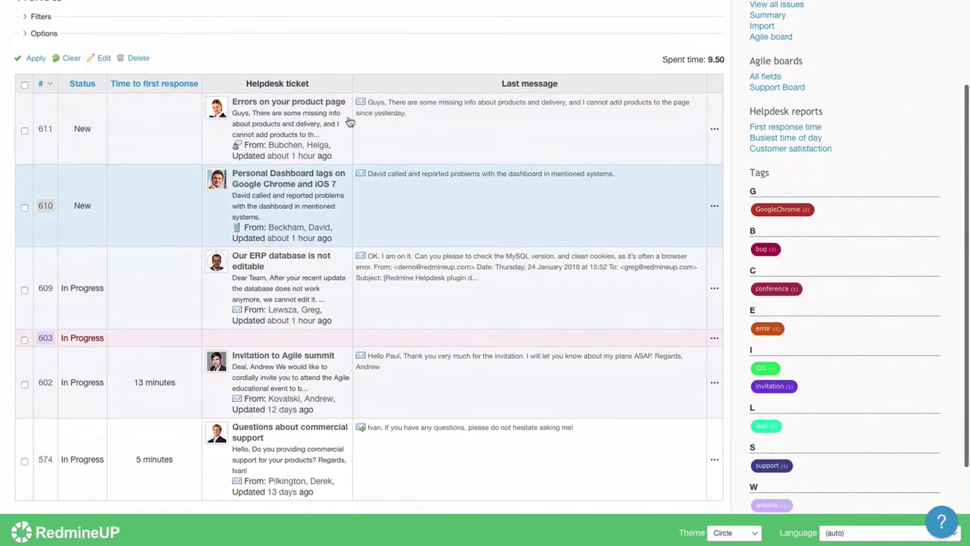
scroll(620, 283, "down", 2)
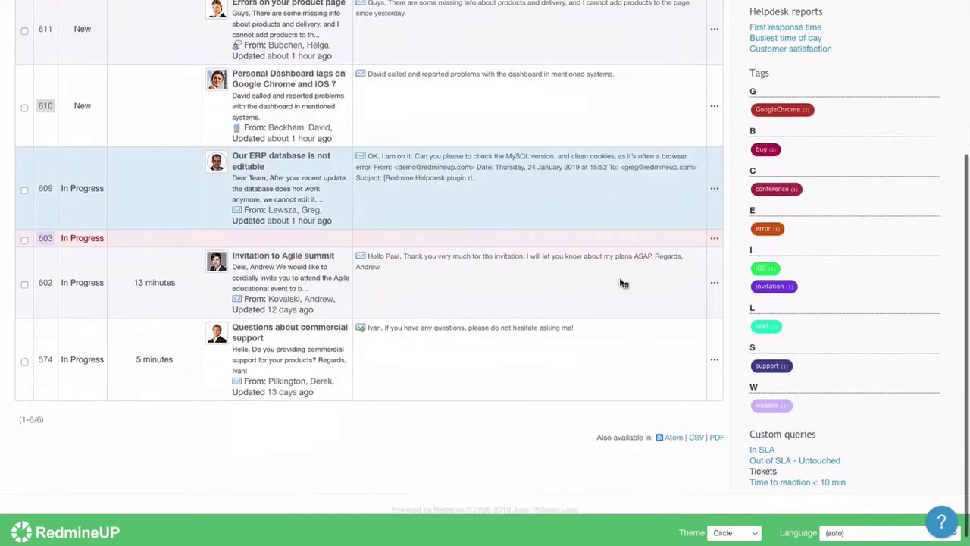
scroll(620, 283, "up", 4)
scroll(620, 283, "up", 1)
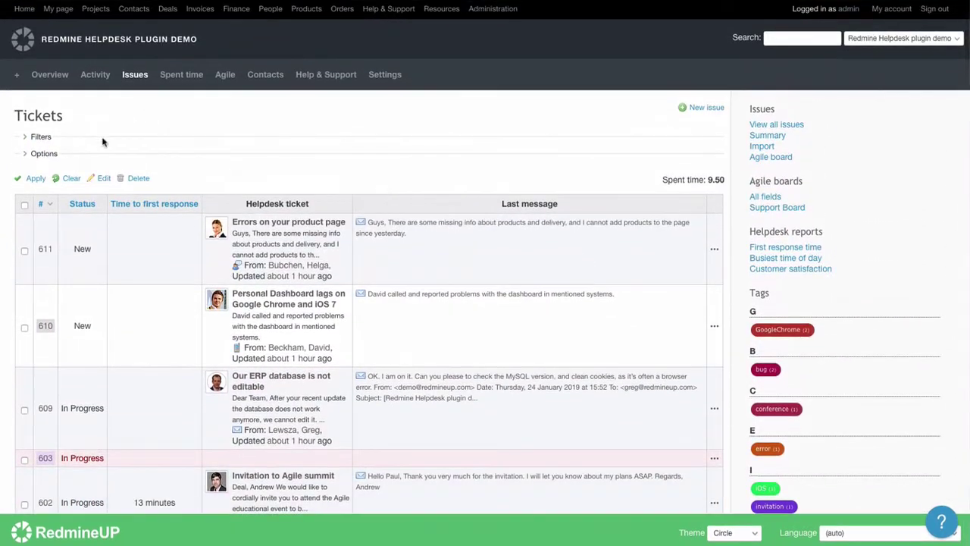
Clear the Tickets query and open the "Time to reaction < 10 min" custom query
left_click(68, 178)
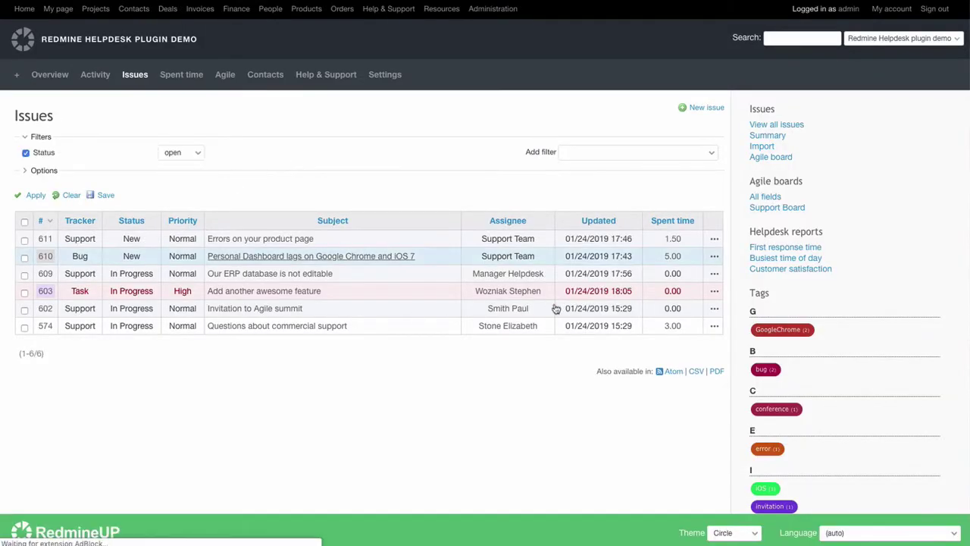
scroll(718, 343, "down", 3)
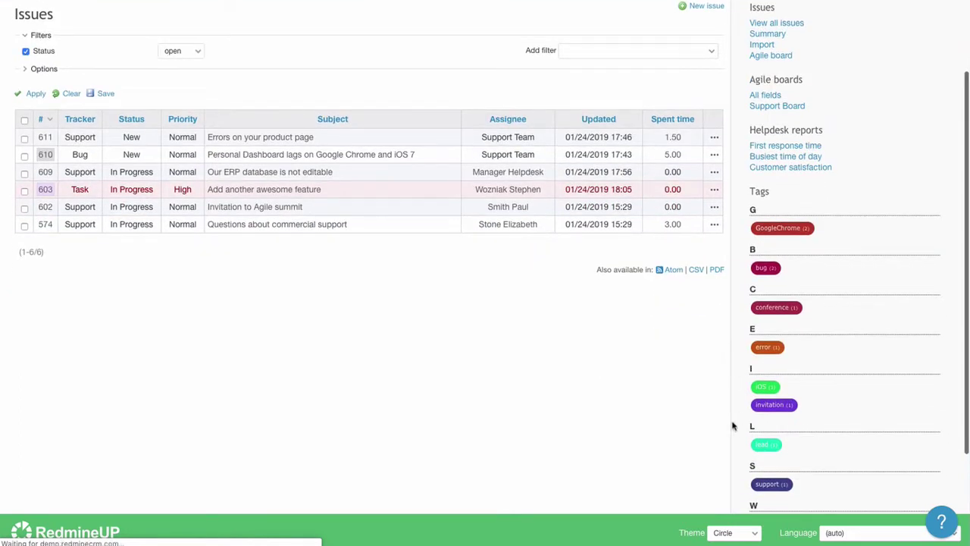
scroll(732, 426, "down", 4)
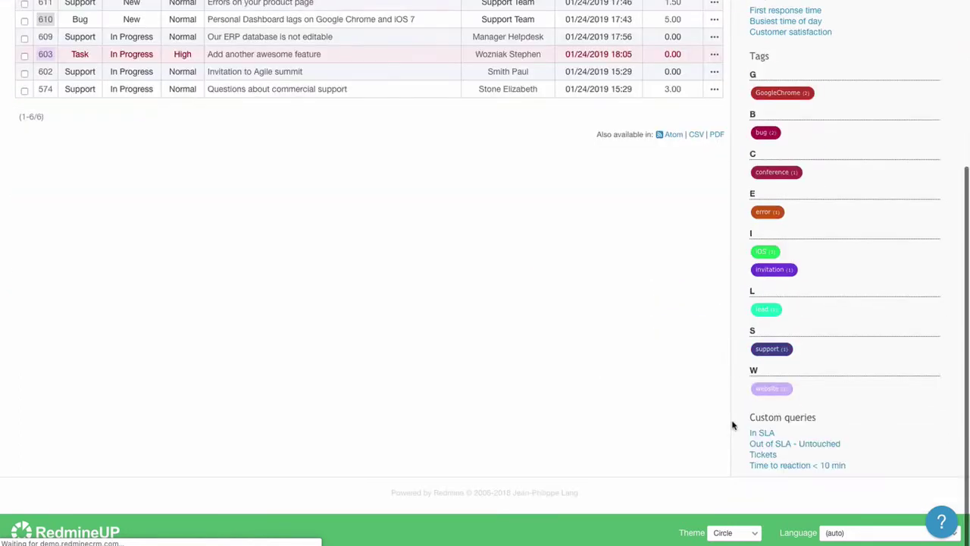
left_click(772, 470)
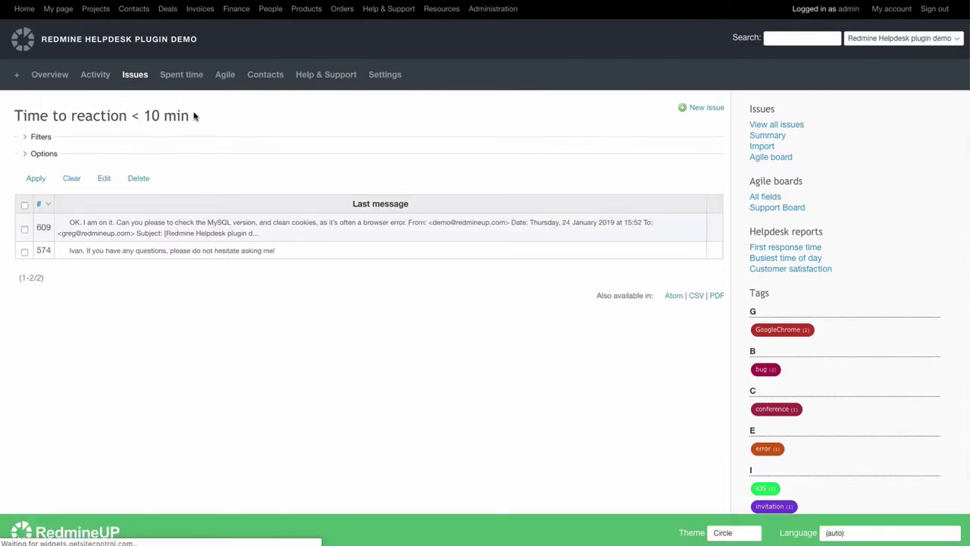
Expand the filters of the reaction-time query and open the "Out of SLA - Untouched" custom query
left_click(28, 138)
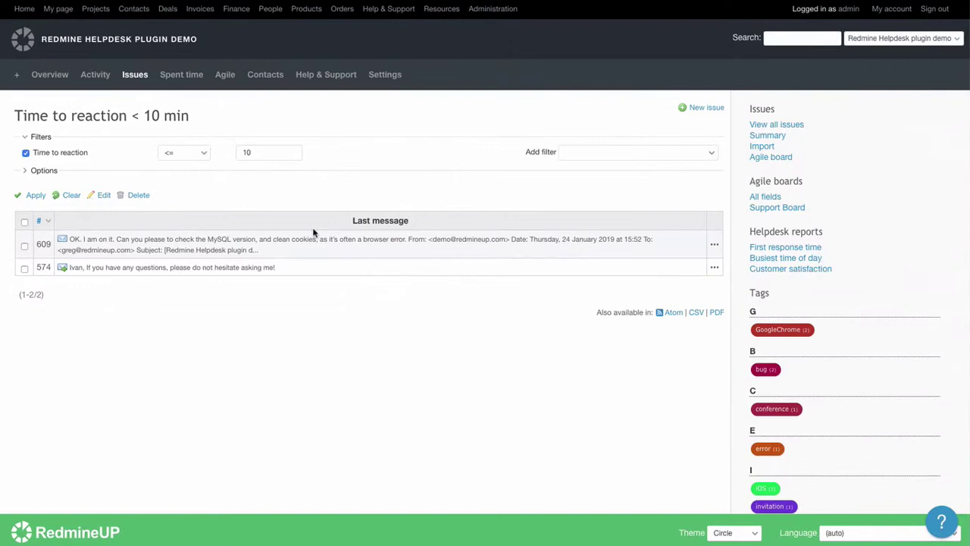
scroll(397, 258, "down", 5)
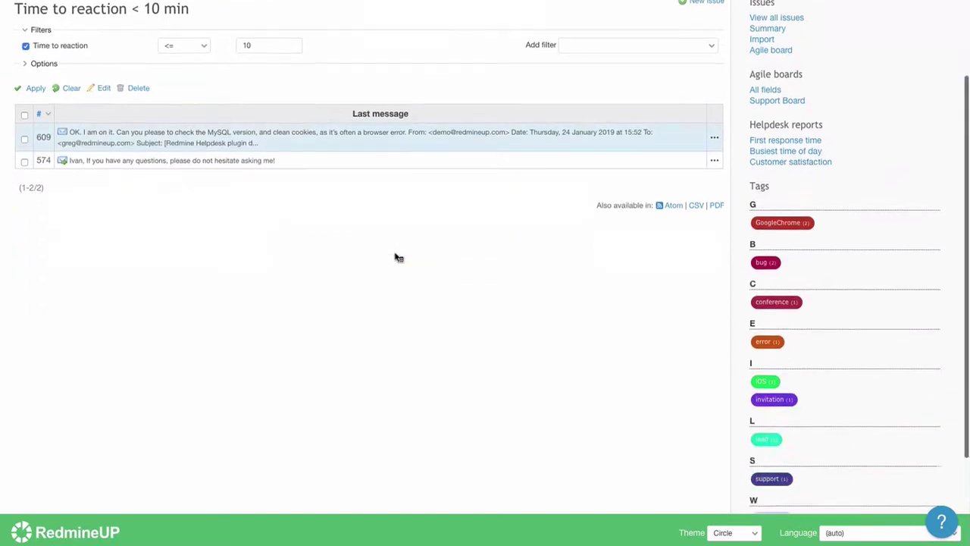
left_click(786, 445)
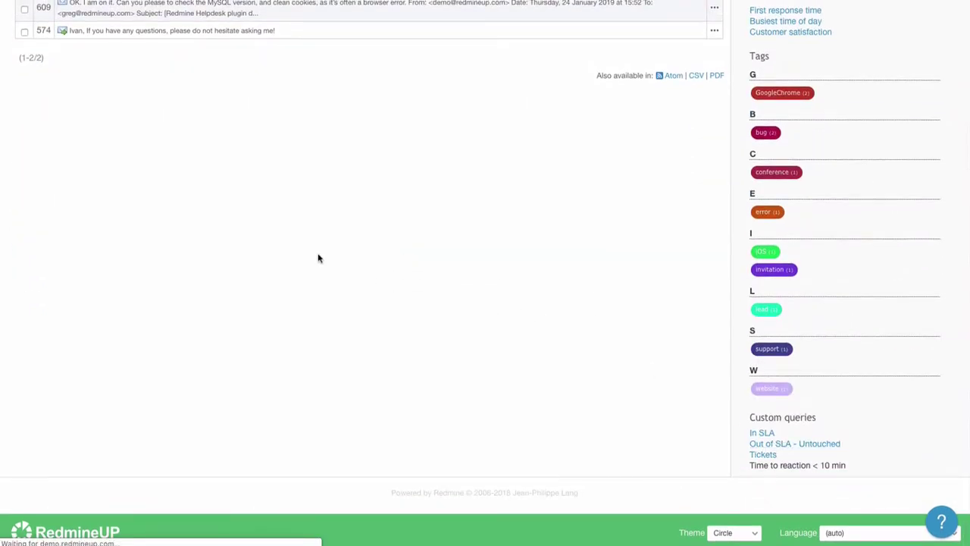
Expand the filters of the "Out of SLA - Untouched" query
left_click(165, 76)
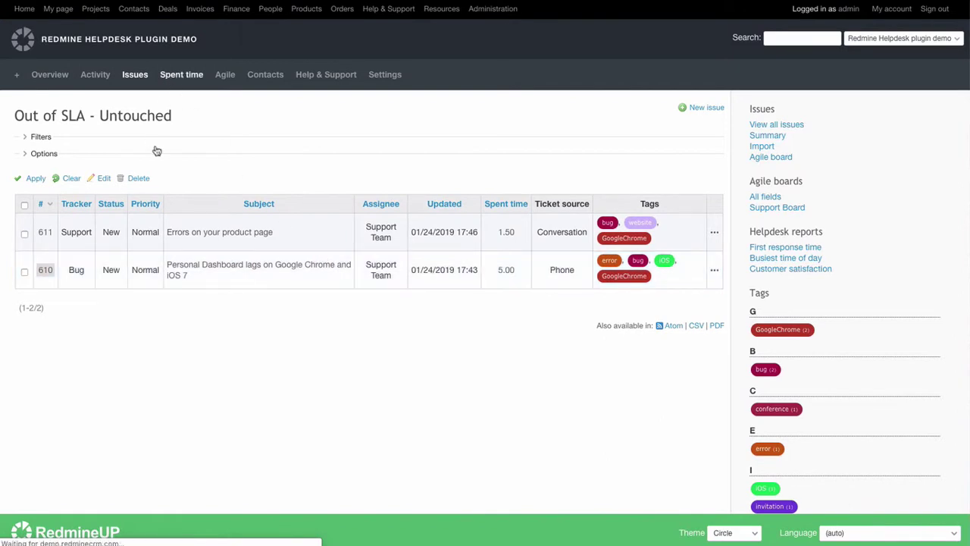
left_click(27, 140)
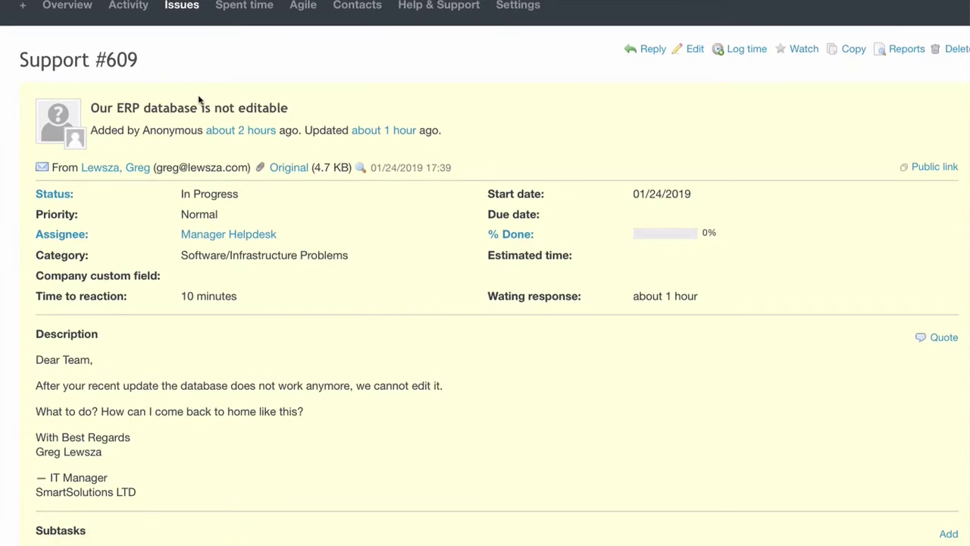
Read the subject, sender details and description of Support ticket #609
scroll(199, 98, "down", 1)
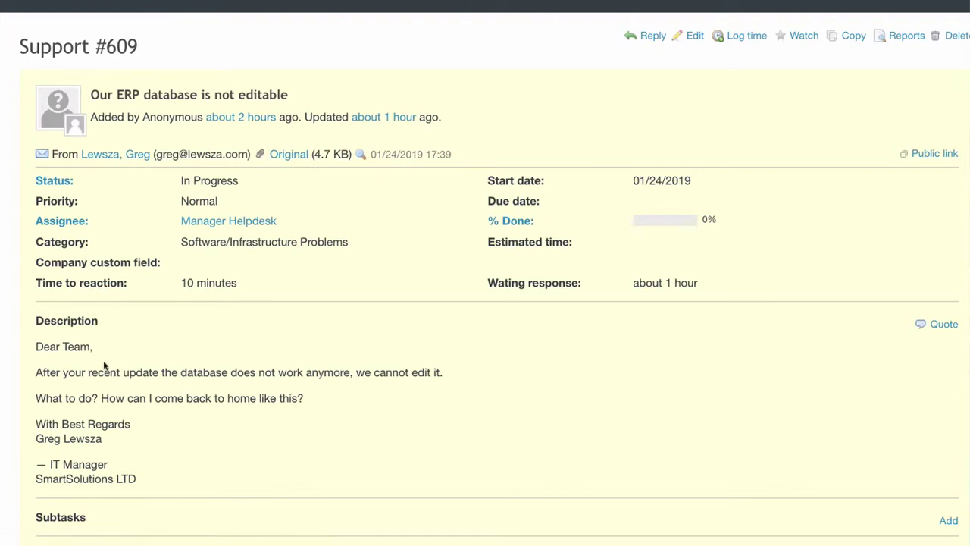
scroll(103, 367, "down", 1)
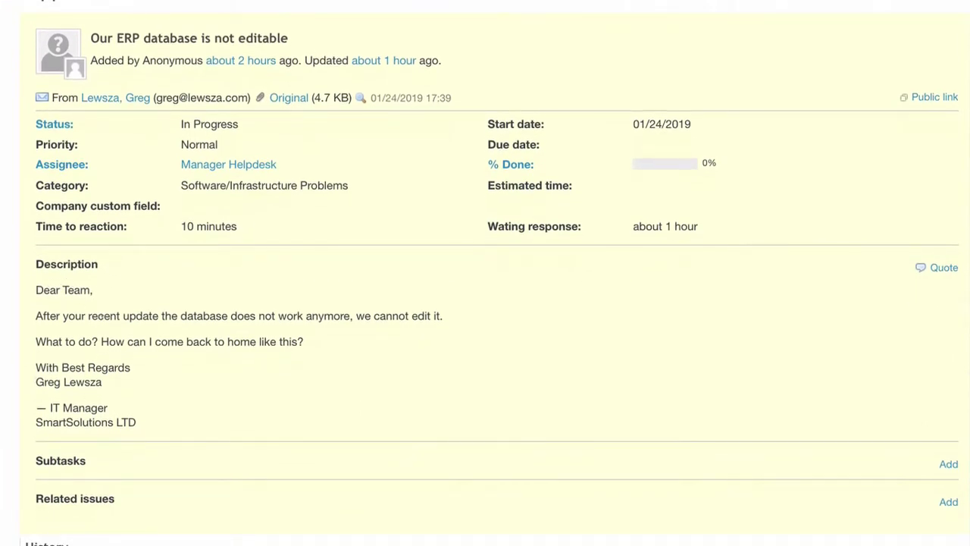
left_click_drag(253, 38, 123, 37)
left_click(131, 256)
left_click_drag(35, 290, 144, 408)
left_click(147, 416)
scroll(136, 306, "up", 3)
scroll(325, 199, "down", 2)
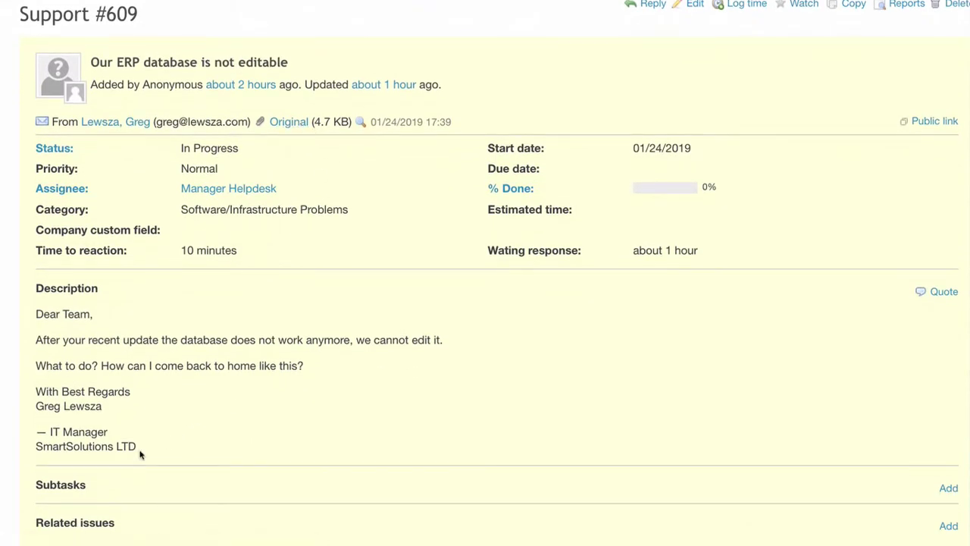
scroll(139, 454, "down", 2)
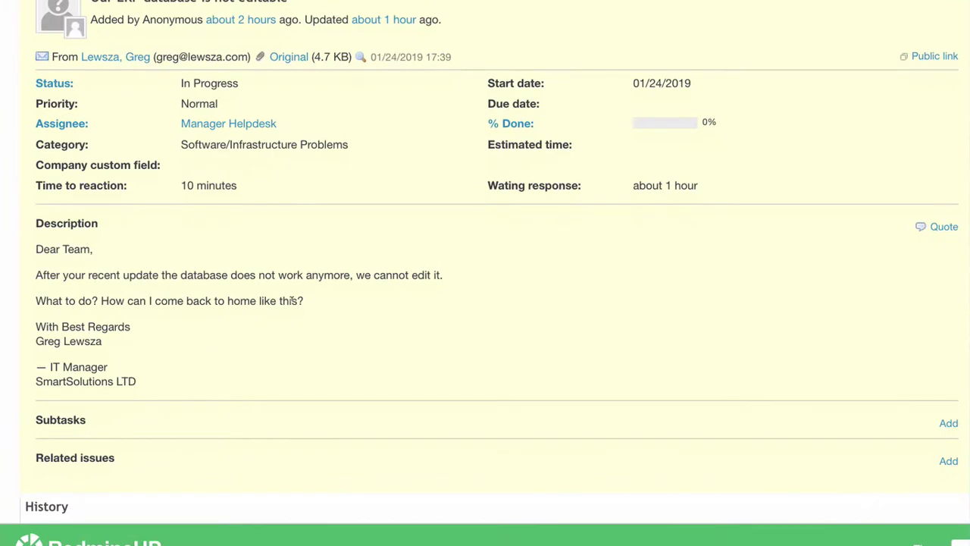
scroll(292, 301, "up", 1)
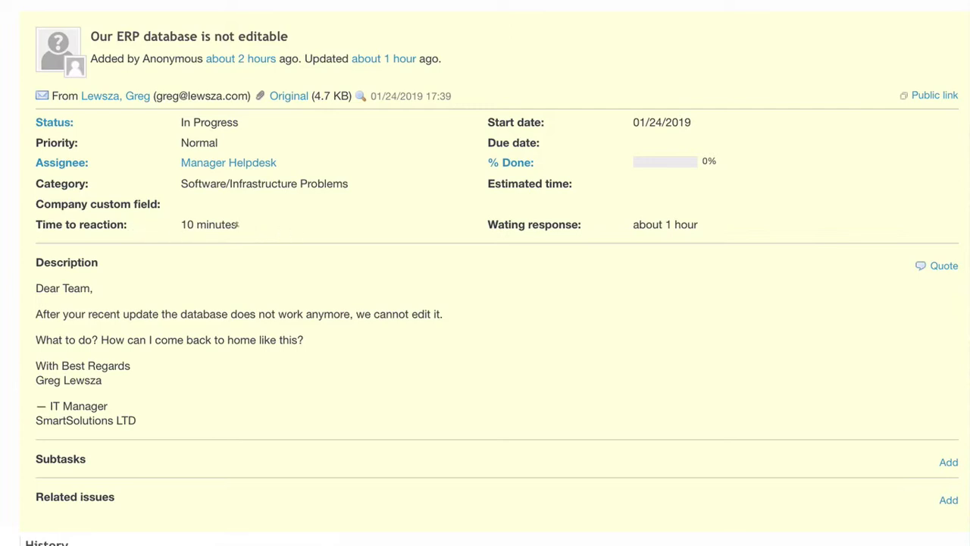
Examine the time to reaction and waiting response values of ticket #609
left_click_drag(244, 226, 197, 224)
left_click(198, 224)
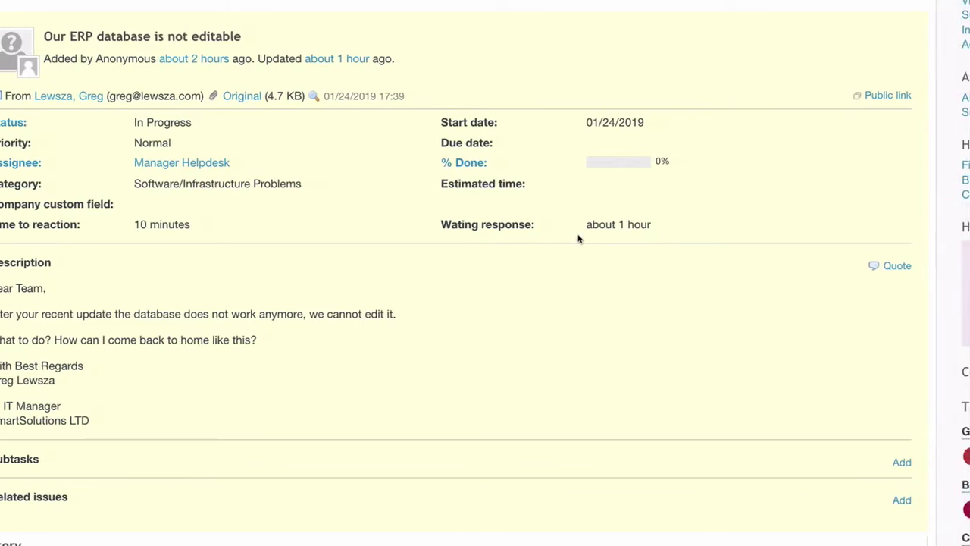
left_click_drag(447, 225, 652, 225)
left_click(652, 225)
scroll(620, 224, "down", 1)
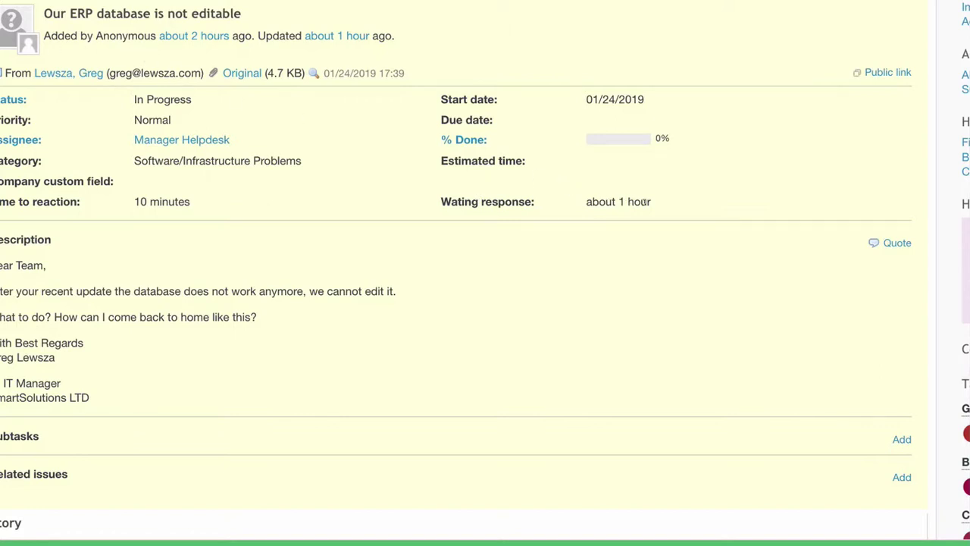
left_click_drag(654, 203, 587, 202)
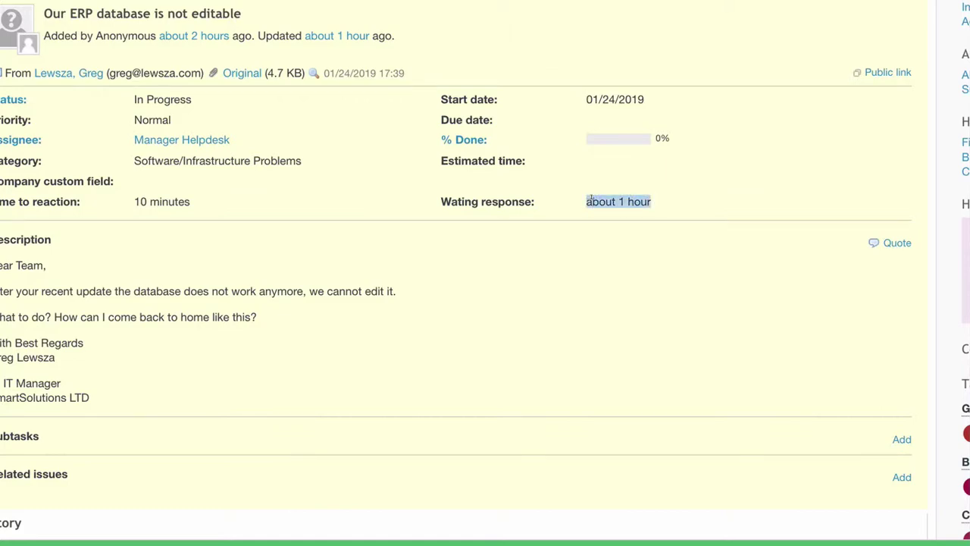
left_click(610, 207)
Review the history of ticket #609, including its assignee and status changes, internal notes and received email
scroll(615, 212, "down", 1)
scroll(616, 212, "down", 2)
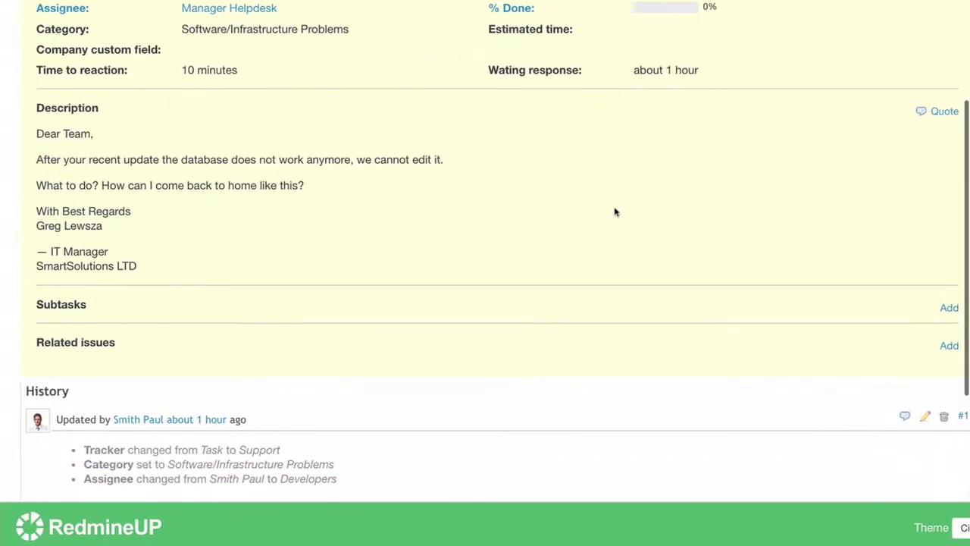
scroll(616, 212, "down", 5)
scroll(616, 212, "down", 3)
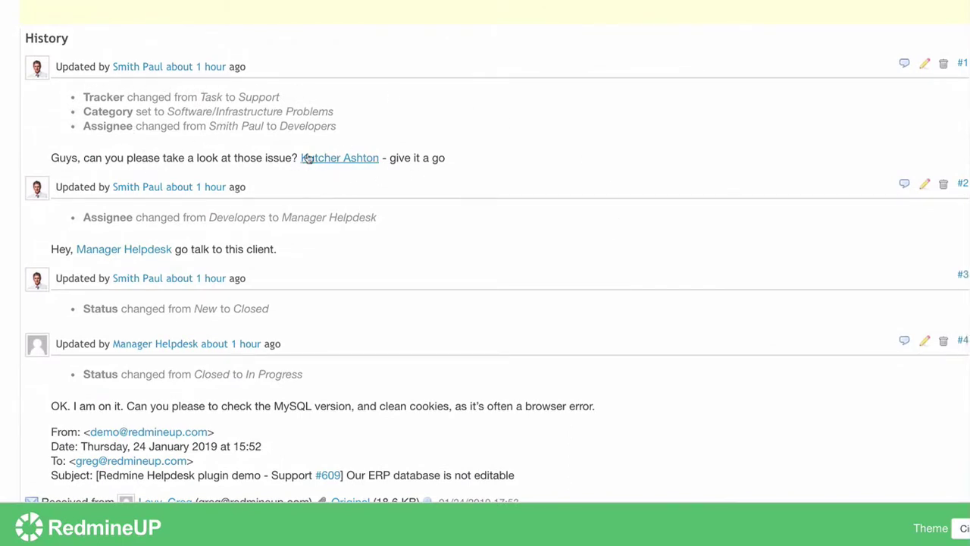
scroll(218, 159, "down", 2)
scroll(218, 159, "down", 2)
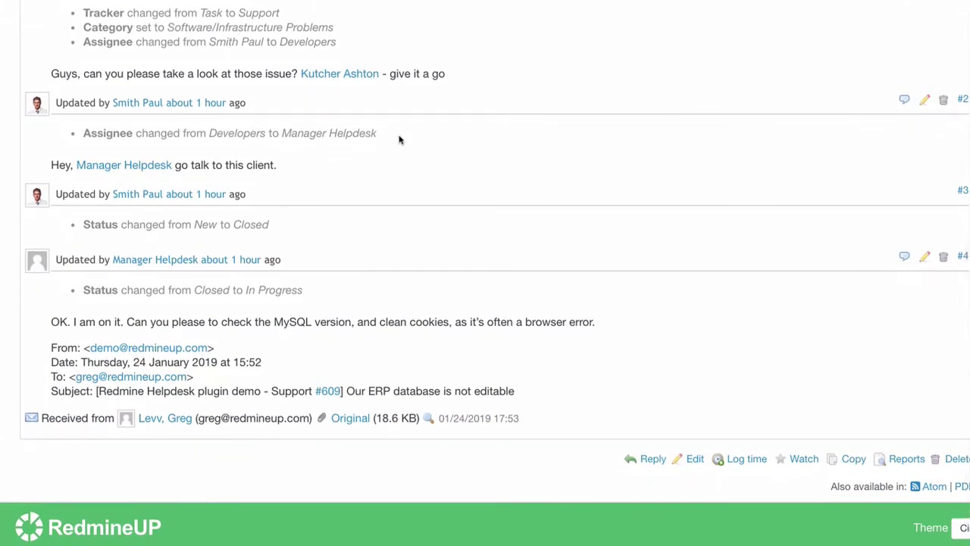
scroll(399, 140, "down", 2)
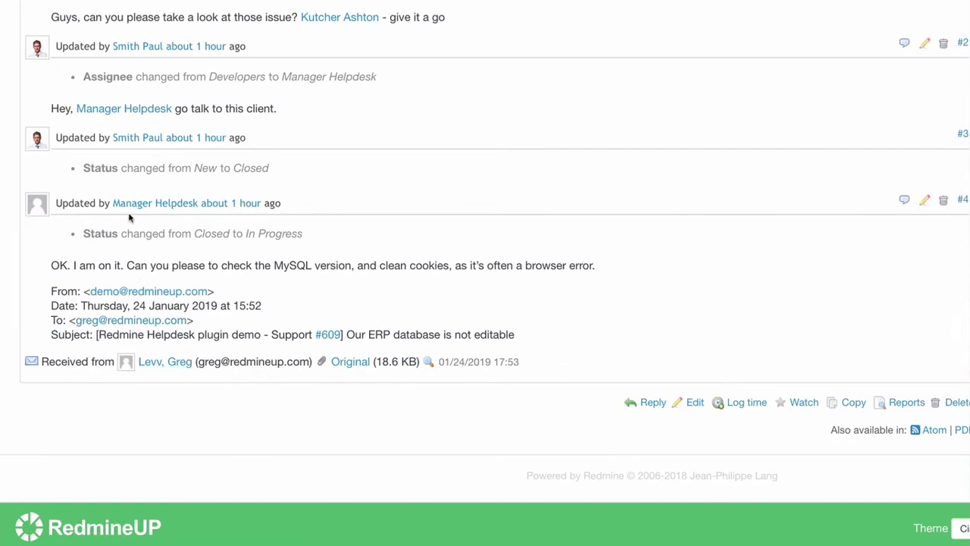
scroll(206, 260, "up", 15)
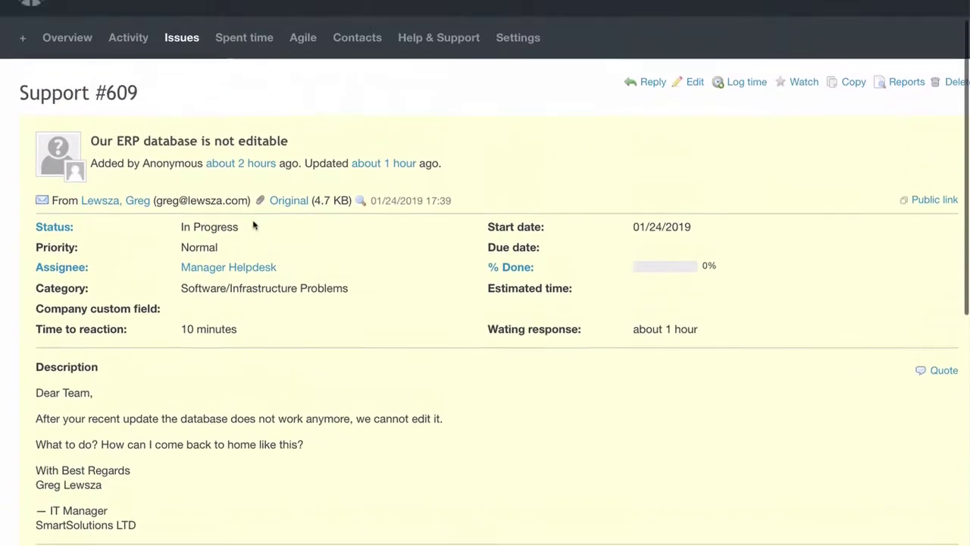
scroll(235, 313, "down", 15)
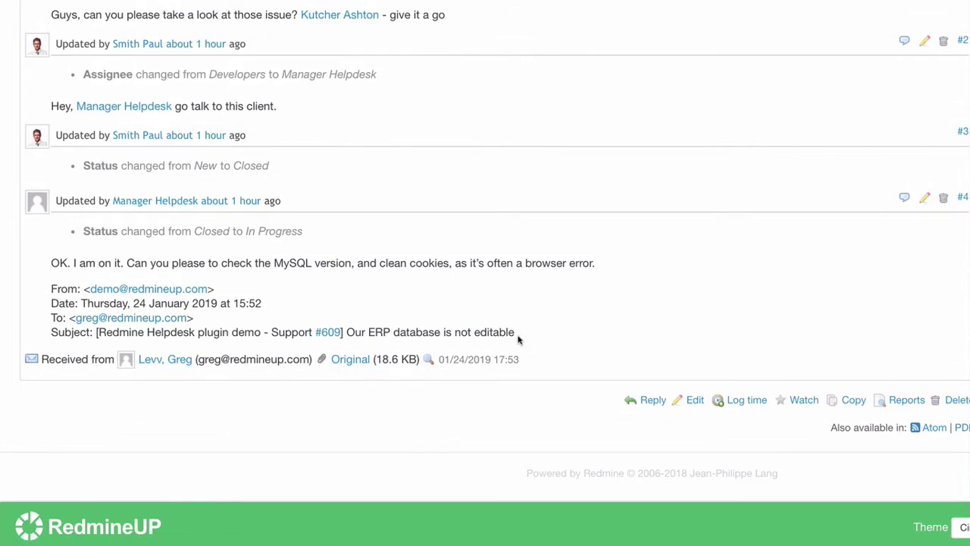
Open the helpdesk contact's profile from ticket #609 in a new browser tab and switch to it
scroll(519, 340, "right", 5)
scroll(518, 339, "right", 3)
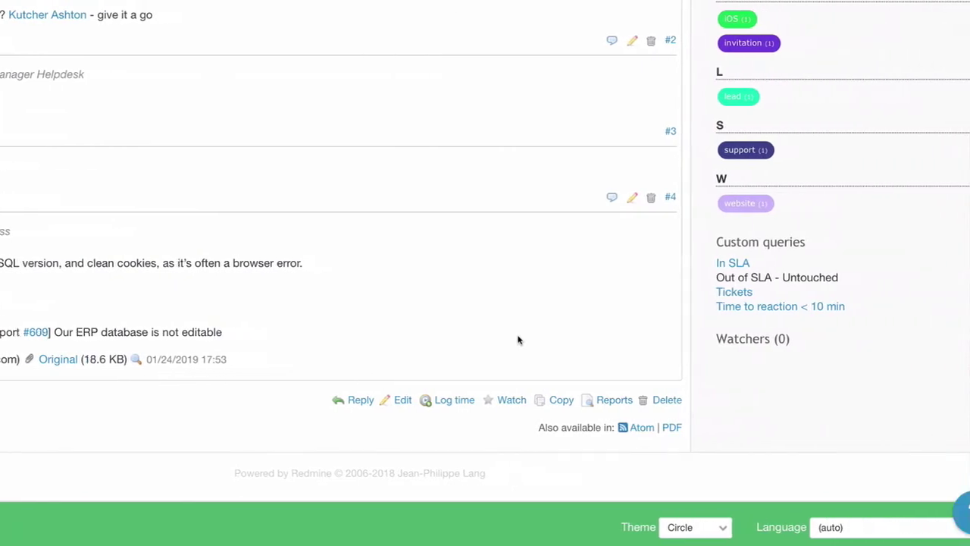
scroll(519, 340, "up", 15)
scroll(517, 338, "up", 2)
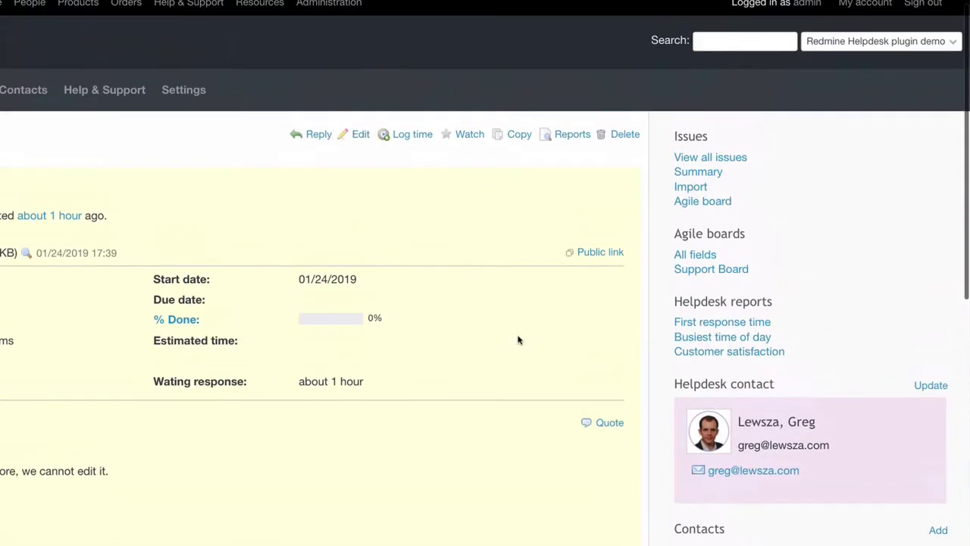
scroll(518, 338, "down", 1)
scroll(736, 334, "down", 2)
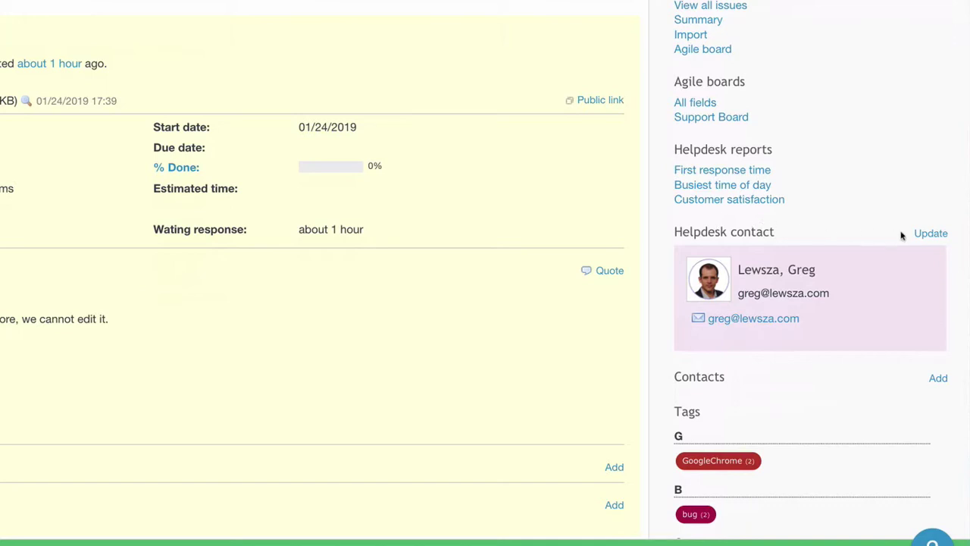
right_click(752, 276)
left_click(763, 277)
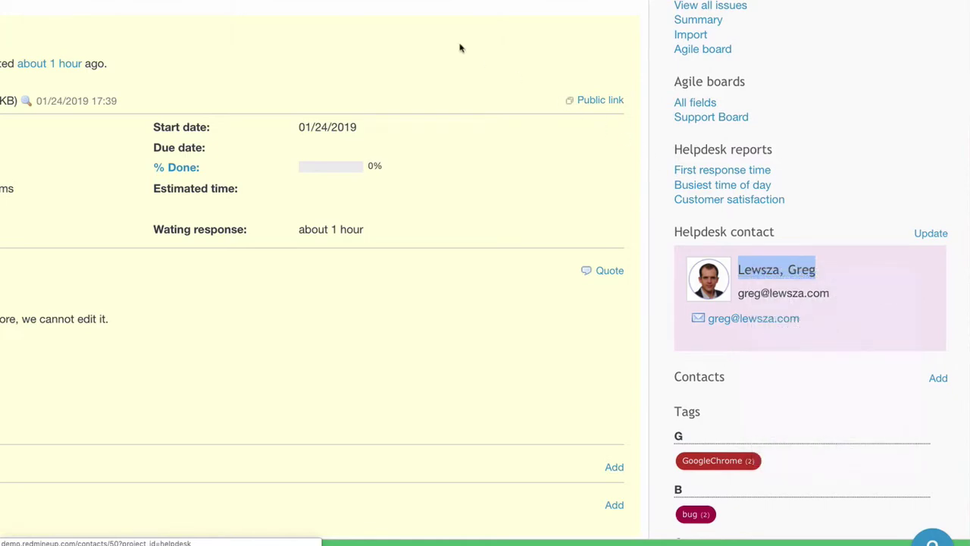
key("ctrl+Tab")
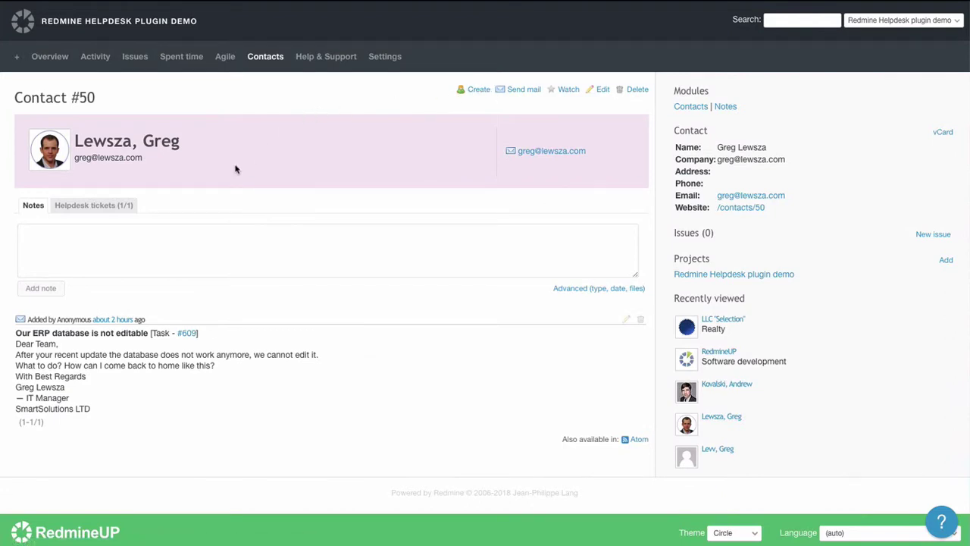
View the contact's helpdesk tickets and notes, and return to ticket #609
left_click(109, 205)
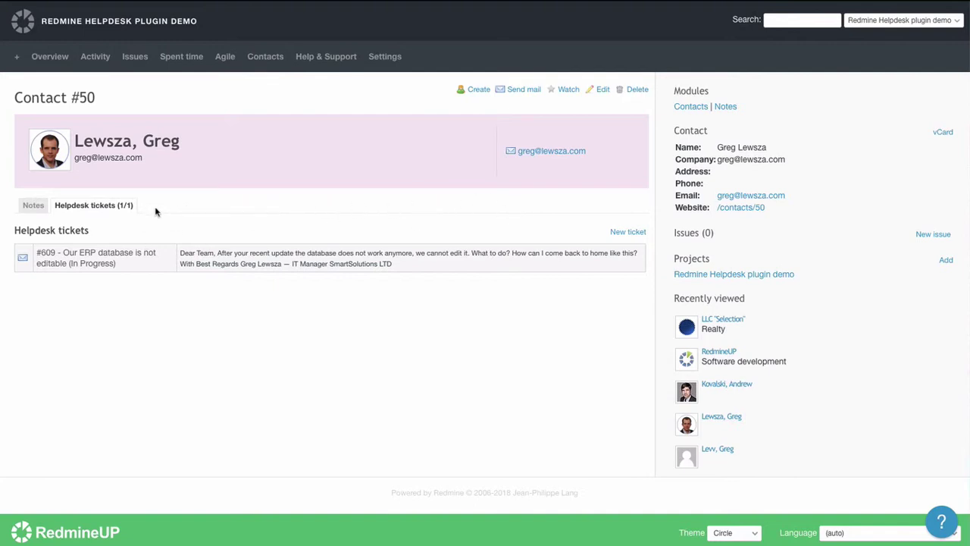
left_click(32, 206)
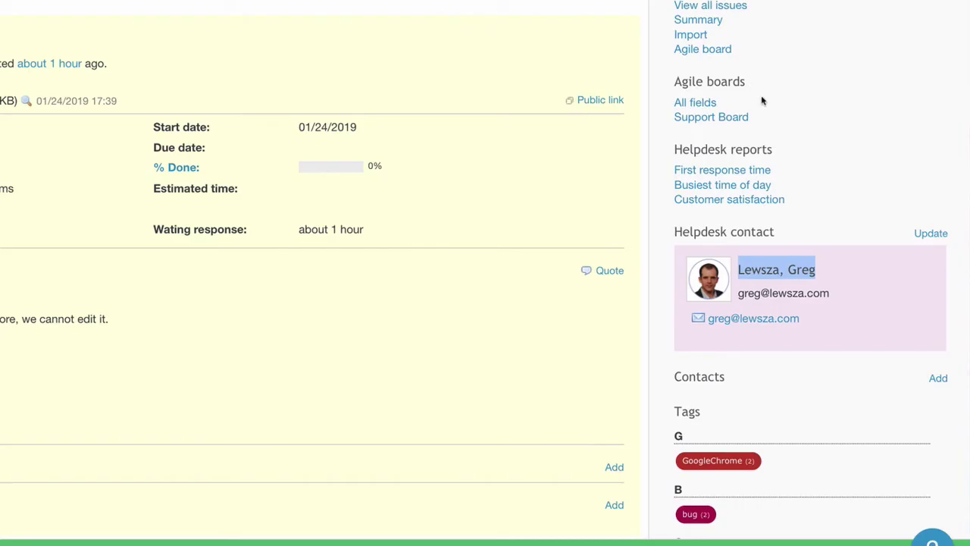
left_click(923, 273)
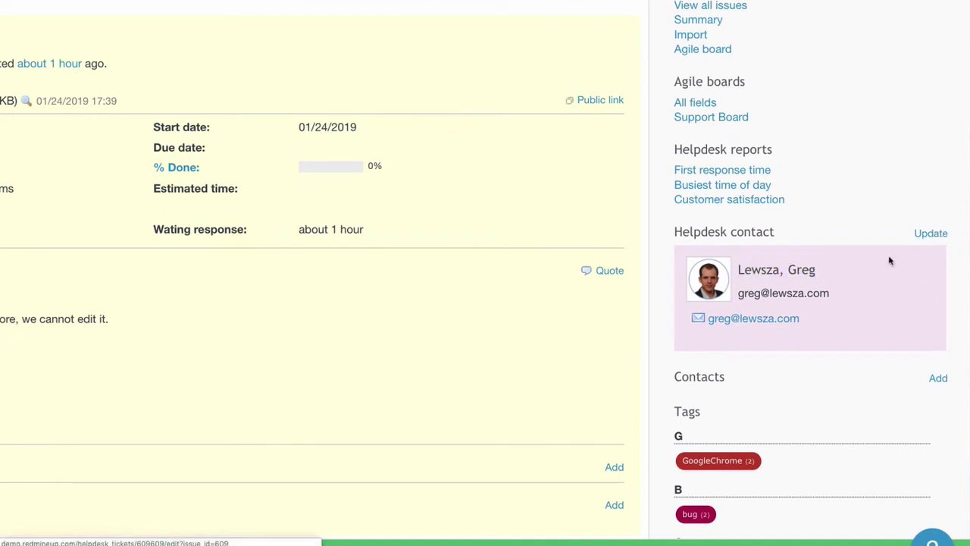
Try assigning LLC "Selection" as the helpdesk contact, check the ticket source and CC address options, and cancel the update
left_click(926, 235)
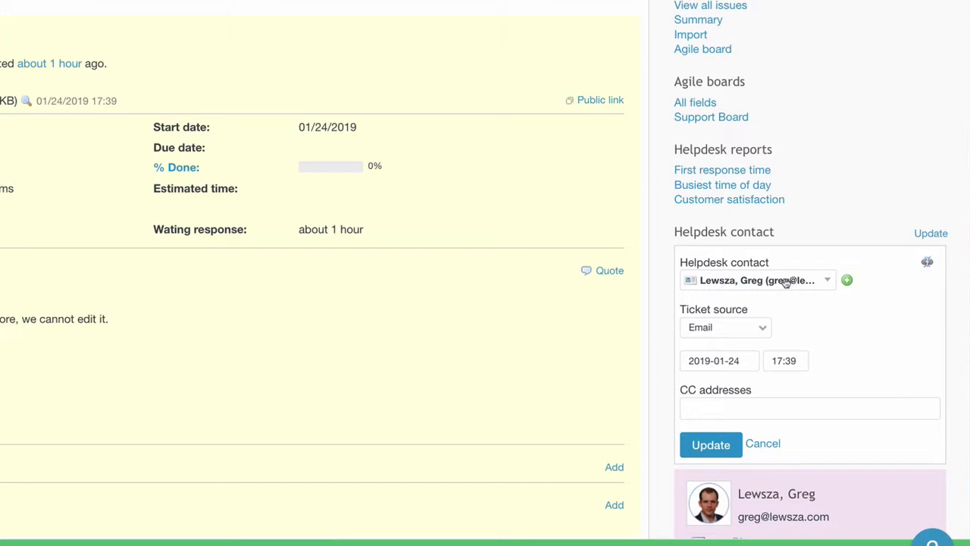
left_click(786, 282)
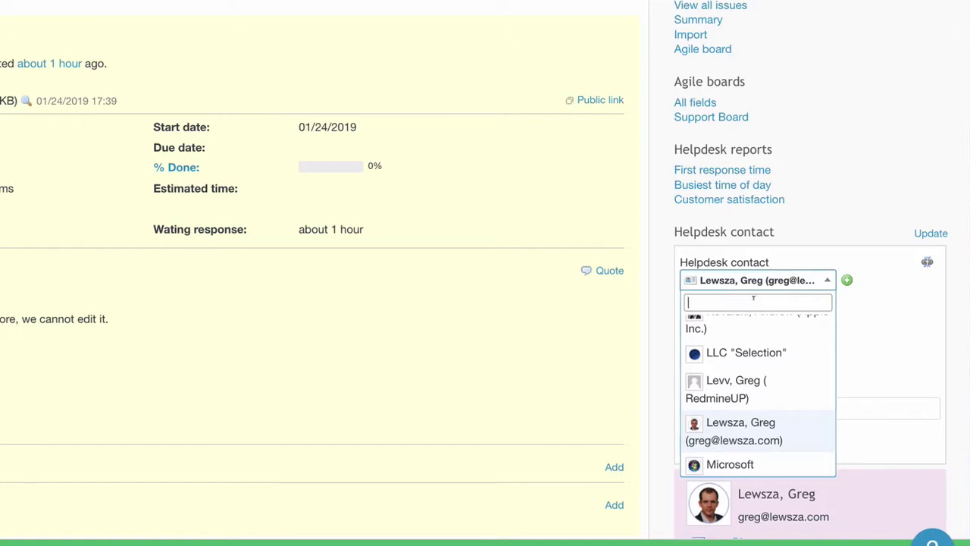
left_click(744, 357)
left_click(746, 336)
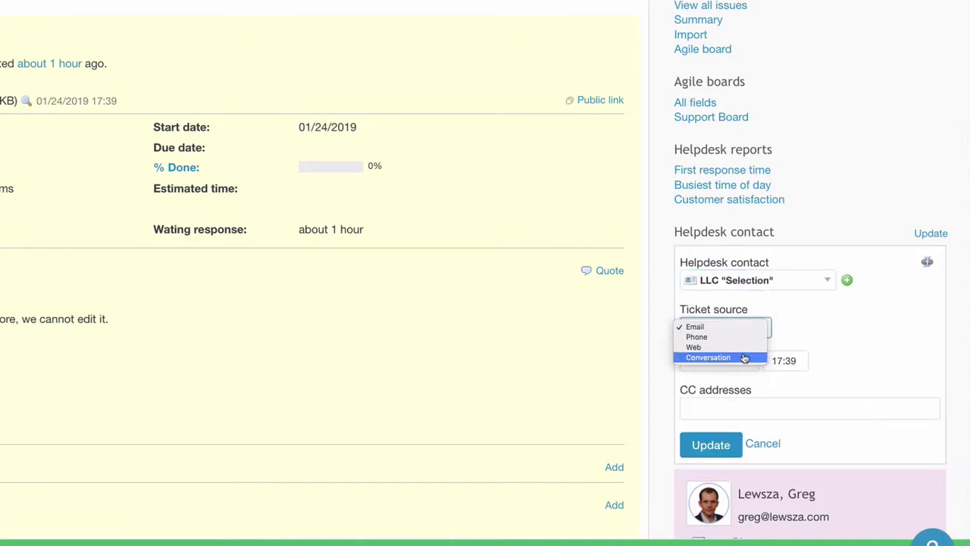
left_click(807, 324)
left_click(745, 401)
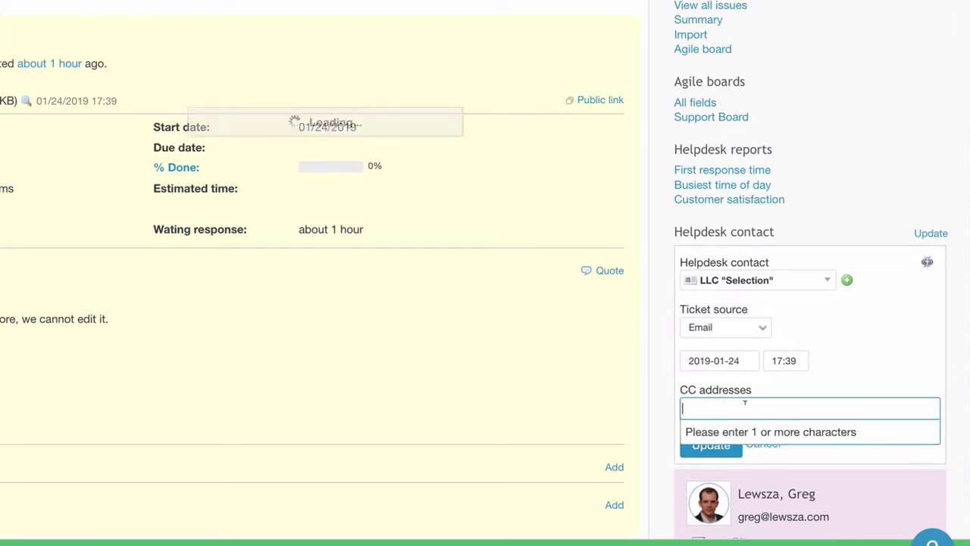
left_click(786, 408)
left_click(772, 446)
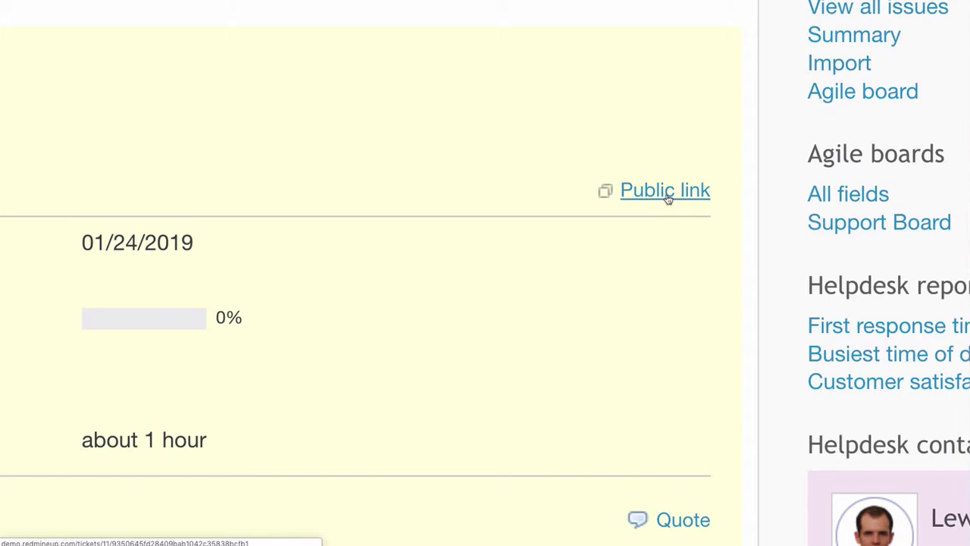
Copy the address of ticket #609's public link
right_click(668, 196)
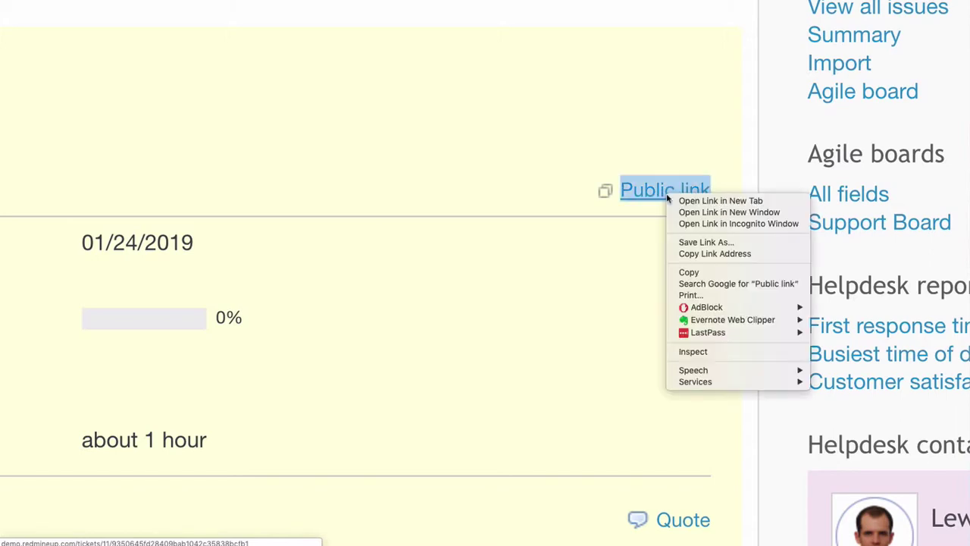
left_click(703, 254)
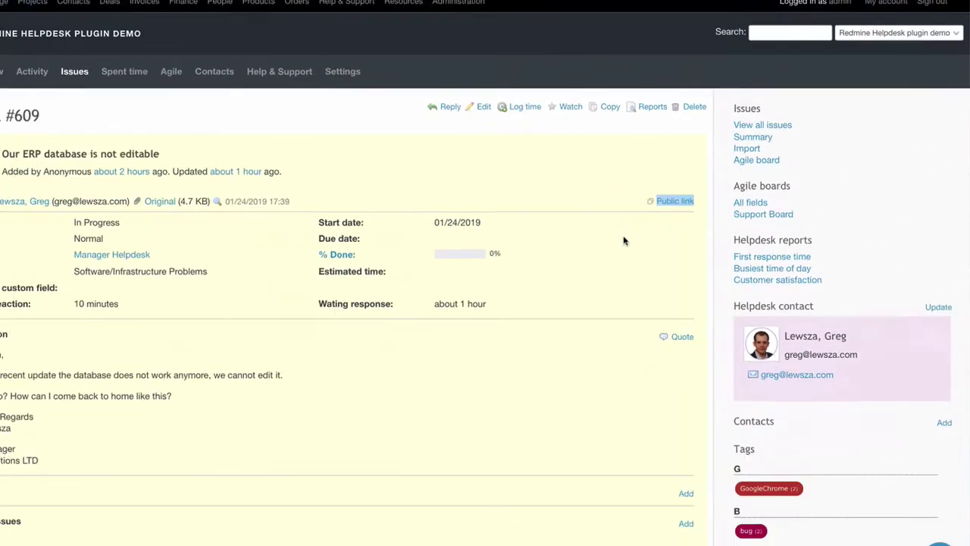
left_click(673, 235)
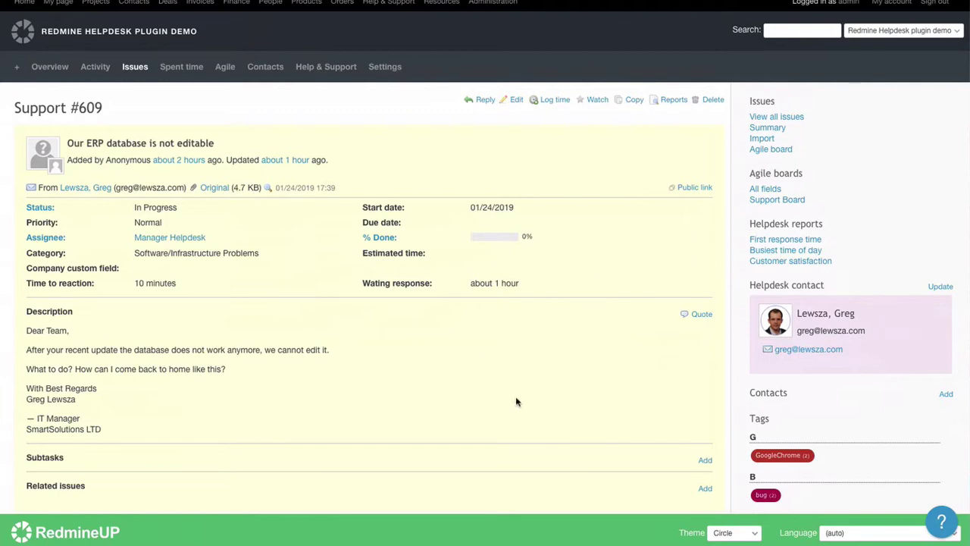
scroll(515, 400, "down", 5)
scroll(328, 389, "down", 6)
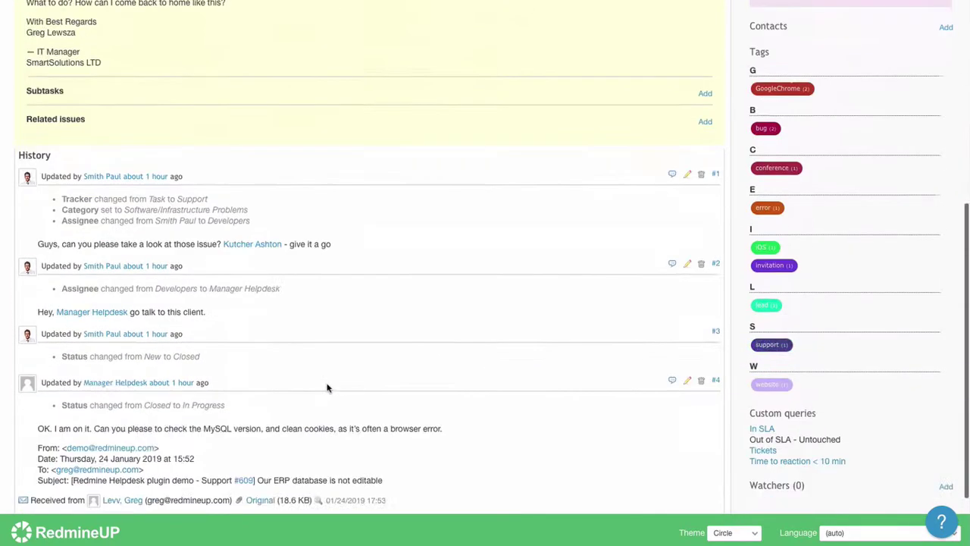
scroll(587, 364, "up", 10)
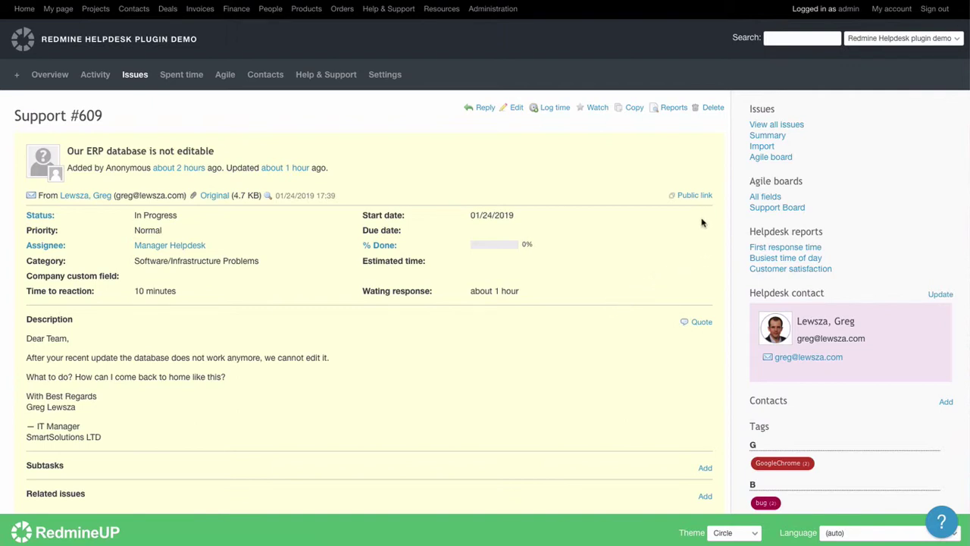
scroll(591, 427, "down", 1)
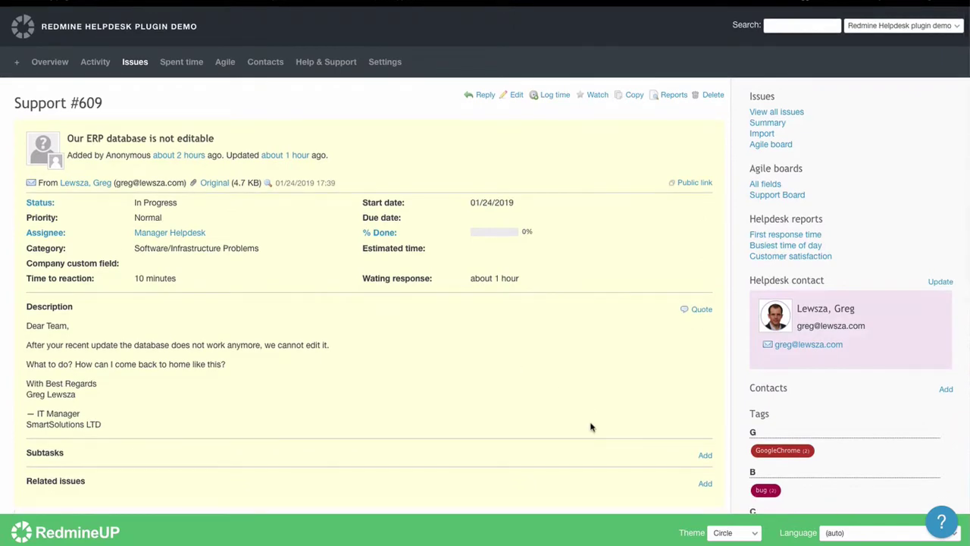
Start a reply to ticket #609 and open the note's To, Cc and Bcc recipients for editing
scroll(591, 426, "down", 6)
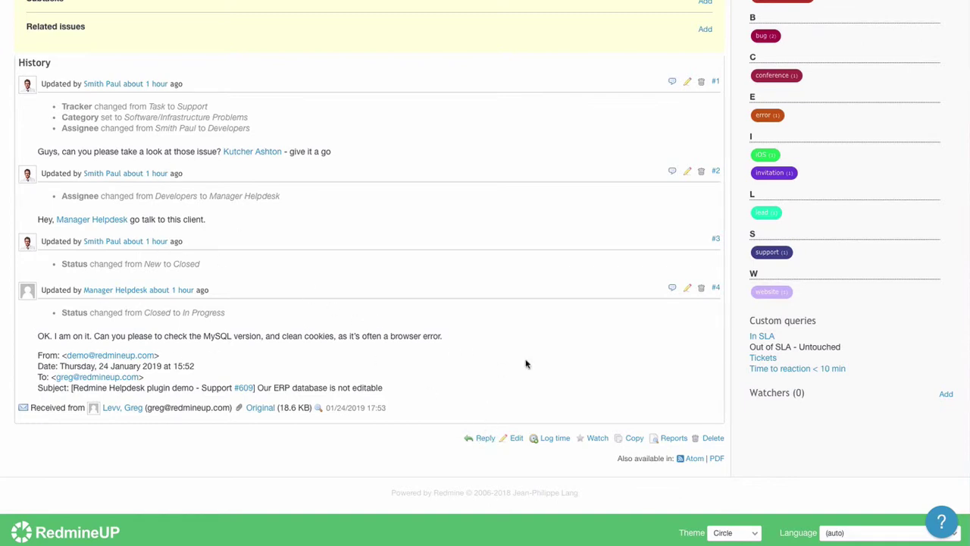
left_click(486, 438)
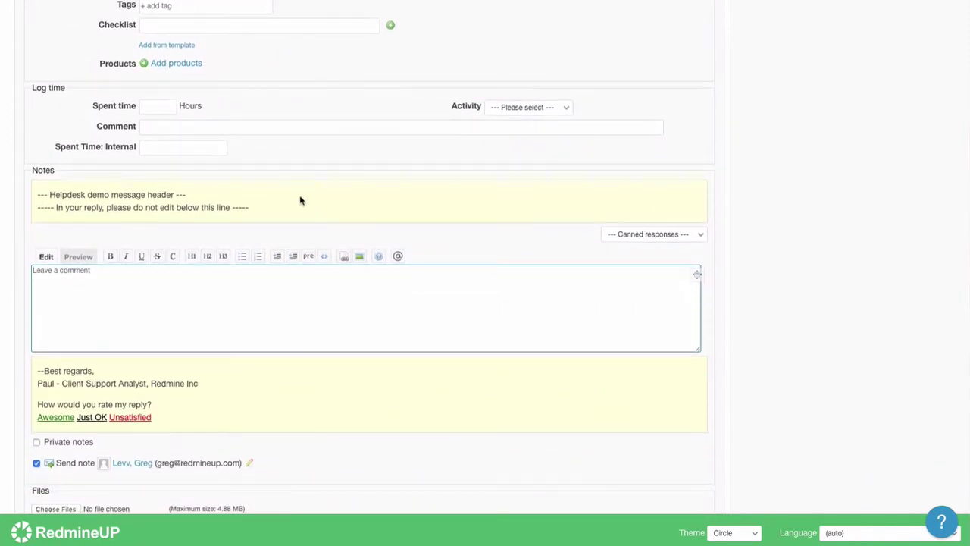
scroll(300, 200, "down", 1)
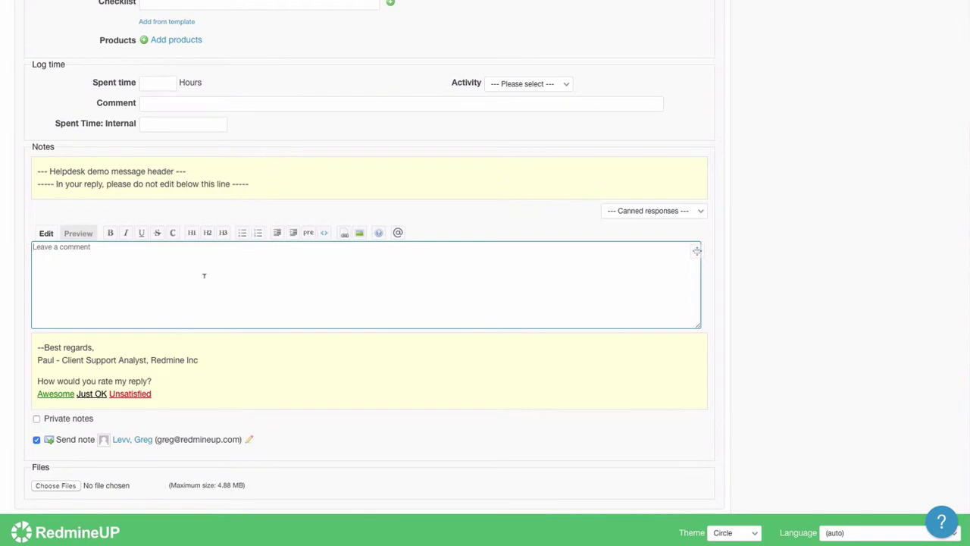
scroll(204, 273, "down", 1)
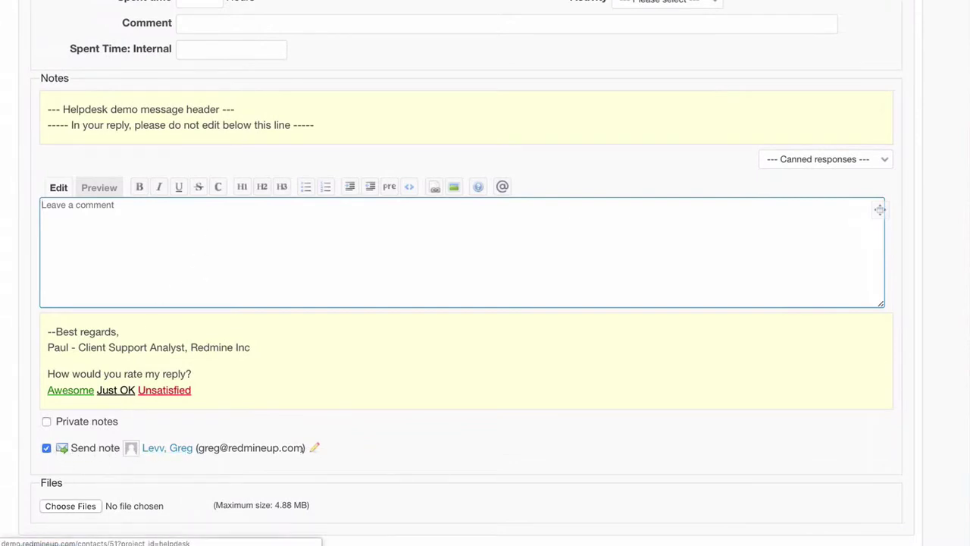
left_click(314, 452)
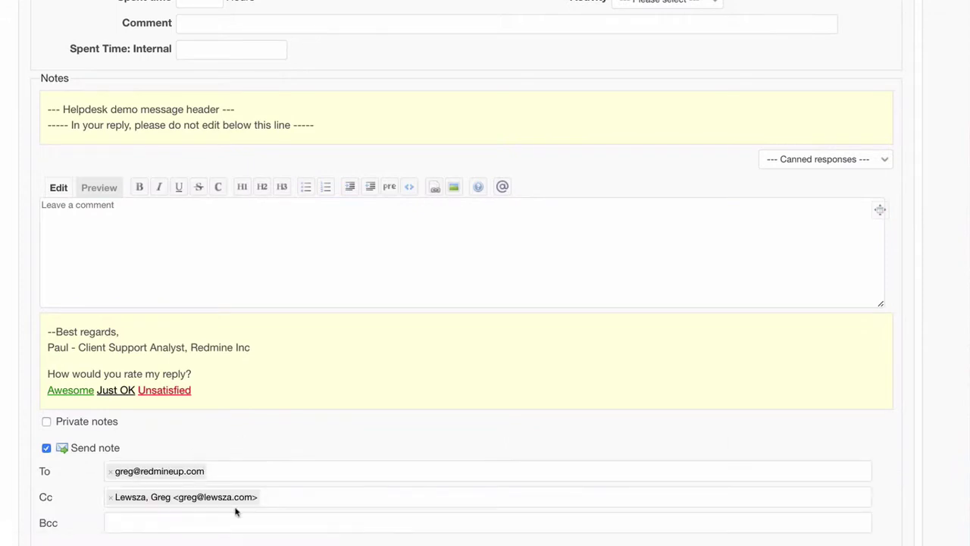
scroll(254, 499, "down", 2)
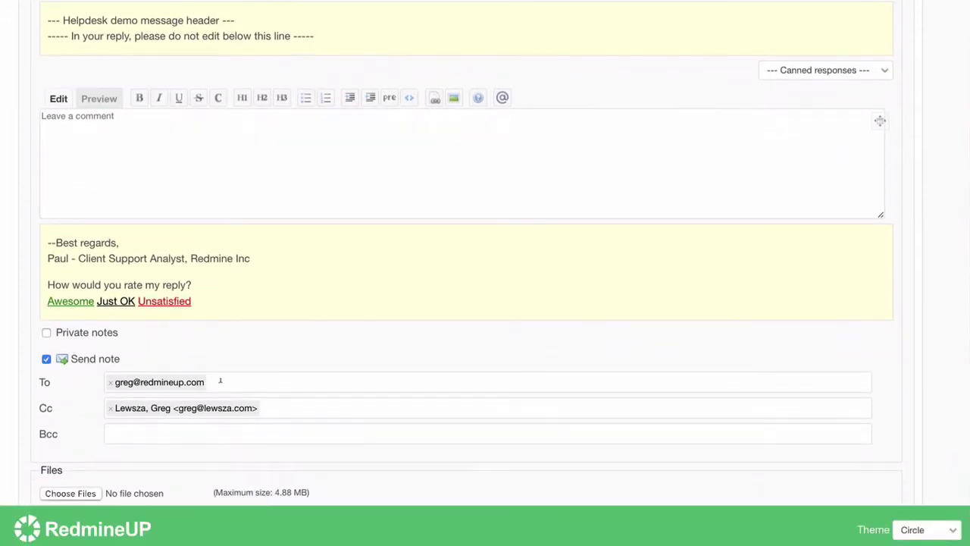
Replace the reply's To recipient with the ticket's helpdesk contact, found by searching for the contact's e-mail domain
left_click(218, 409)
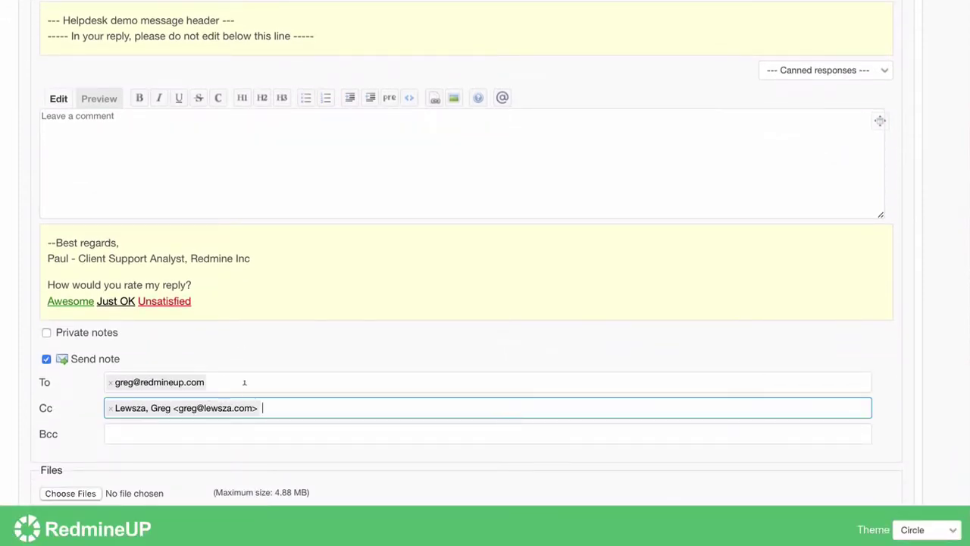
left_click(246, 381)
left_click(111, 382)
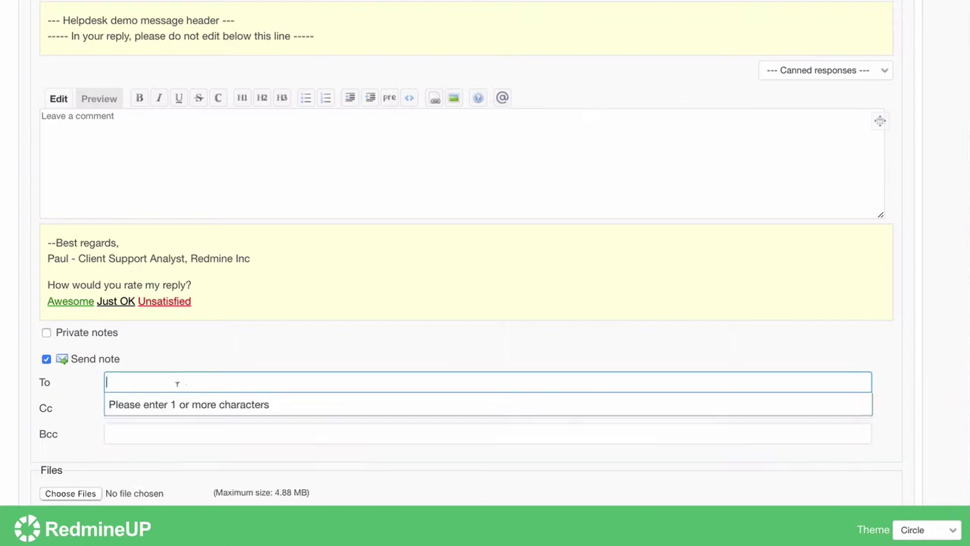
type("ewsza.com")
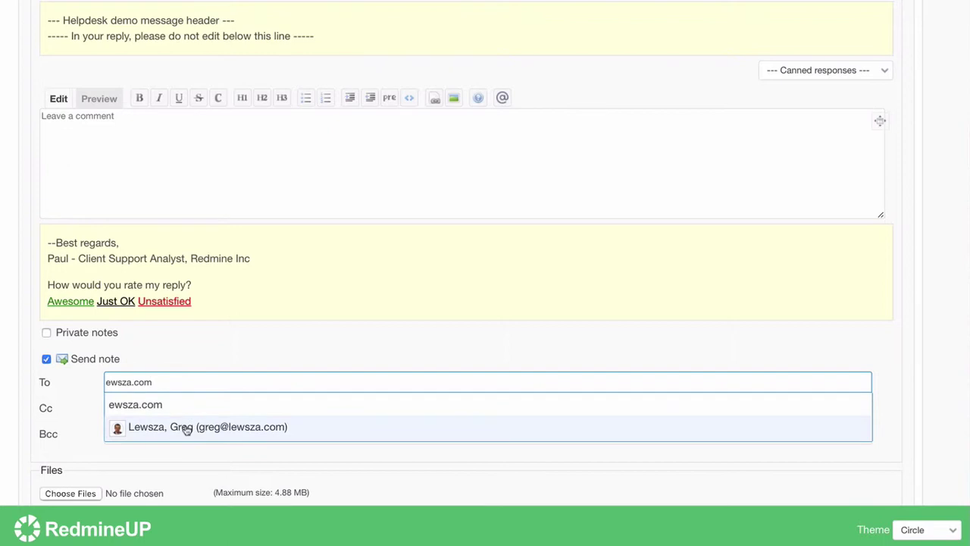
left_click(187, 431)
Replace the reply's Cc recipient with the RedmineUP contact's e-mail
left_click(110, 408)
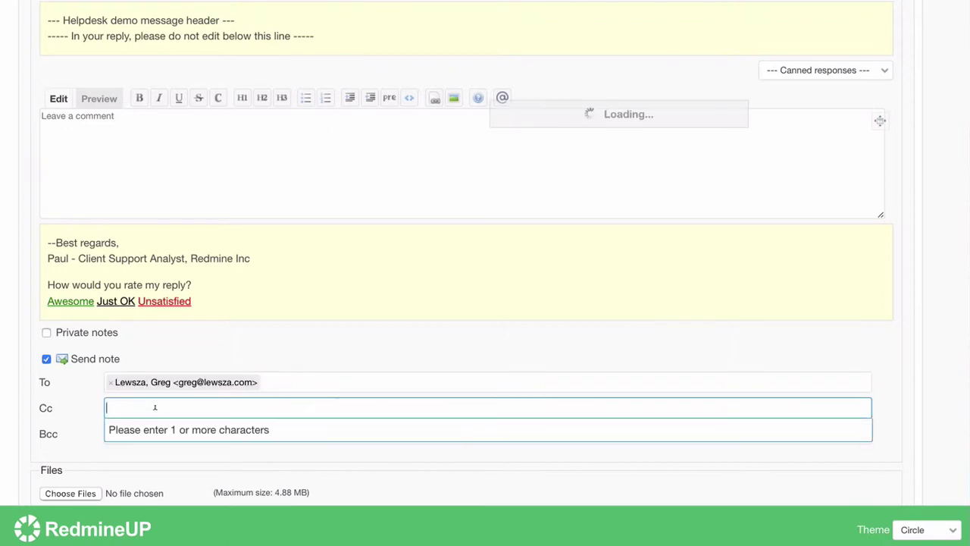
left_click(227, 190)
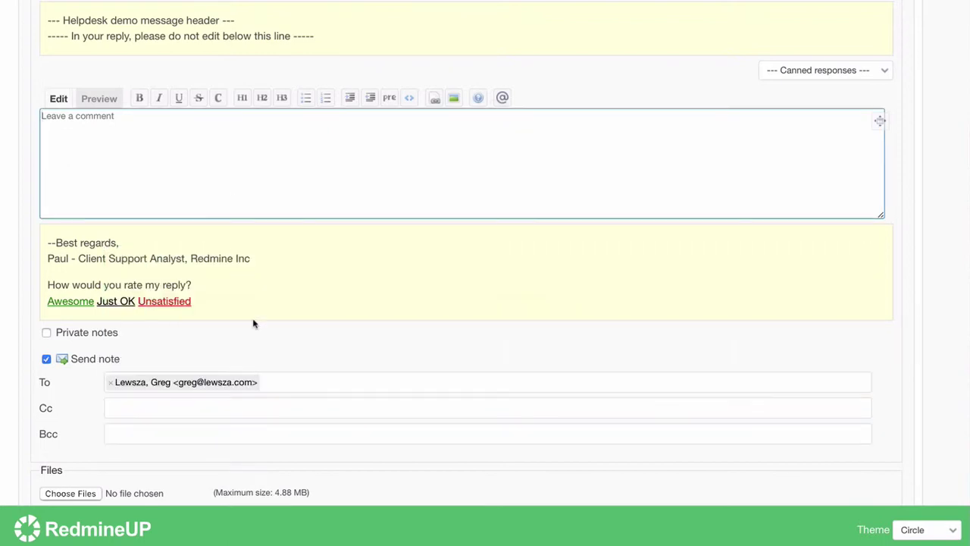
scroll(325, 336, "up", 5)
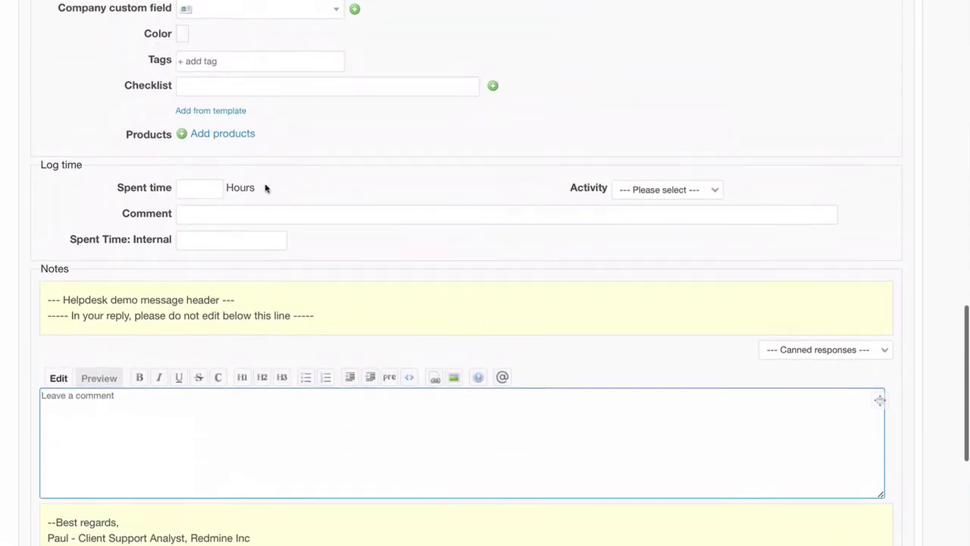
scroll(227, 91, "up", 4)
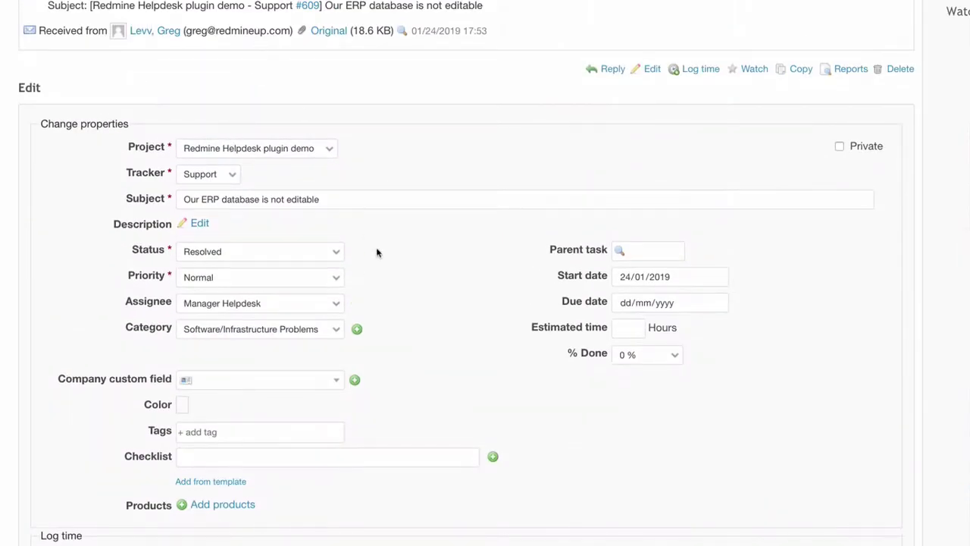
scroll(379, 251, "down", 10)
left_click(253, 270)
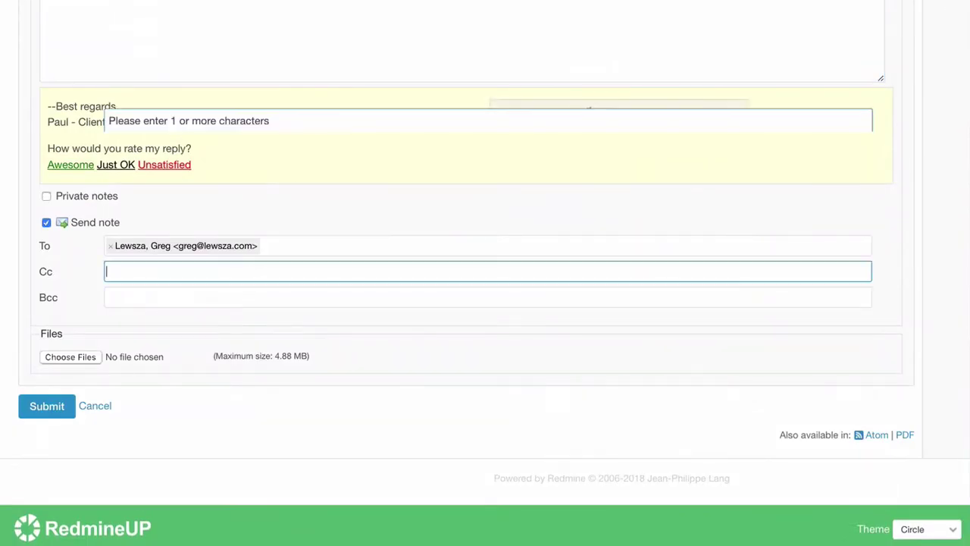
type("greg")
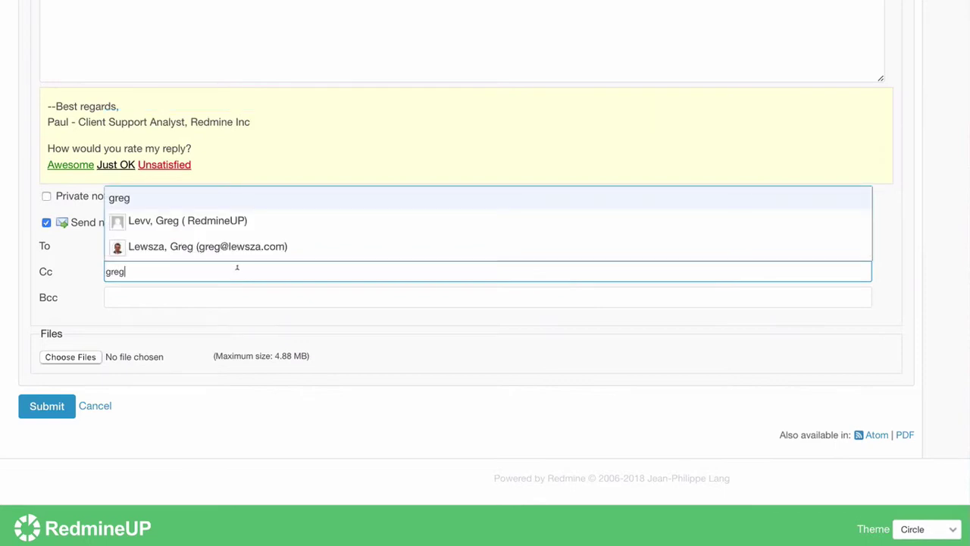
left_click(218, 229)
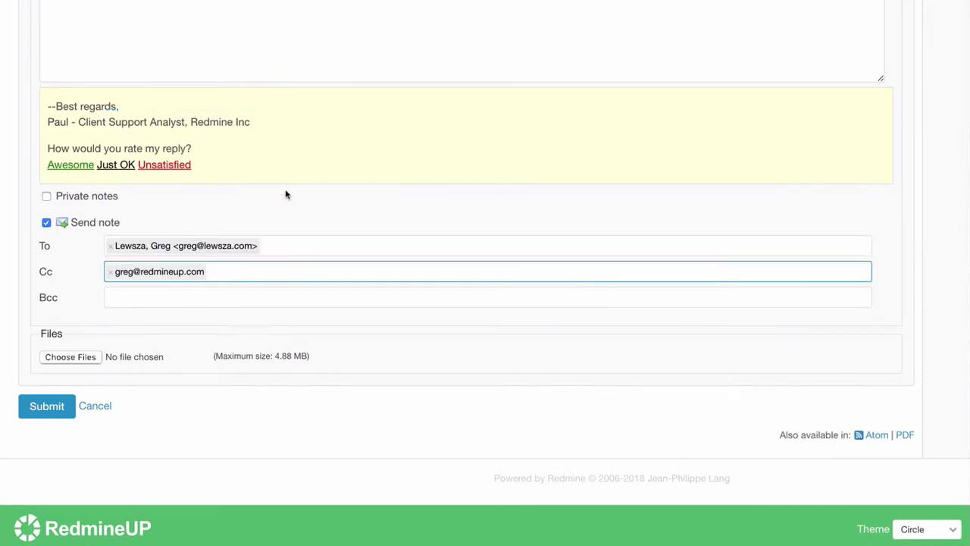
Examine the reply's header, signature, rating links, and the private note and send note options
scroll(286, 192, "up", 3)
scroll(286, 192, "up", 1)
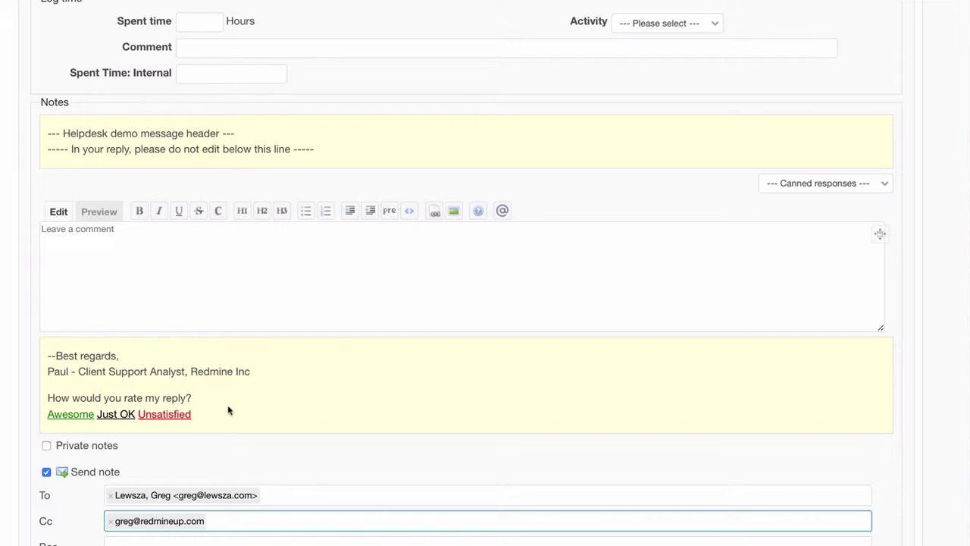
scroll(227, 407, "down", 1)
double_click(50, 334)
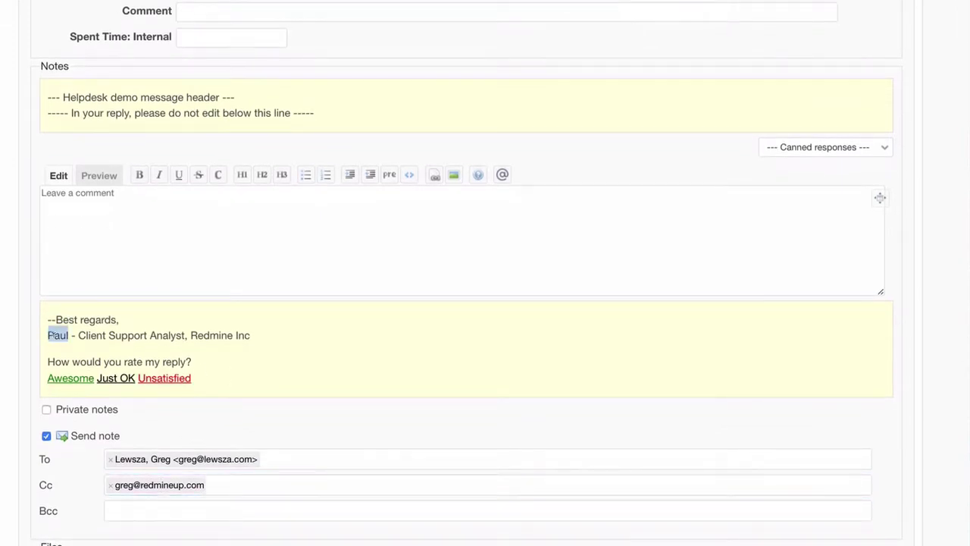
left_click(50, 334)
double_click(51, 335)
left_click(69, 335)
double_click(58, 336)
left_click(58, 335)
scroll(214, 394, "down", 3)
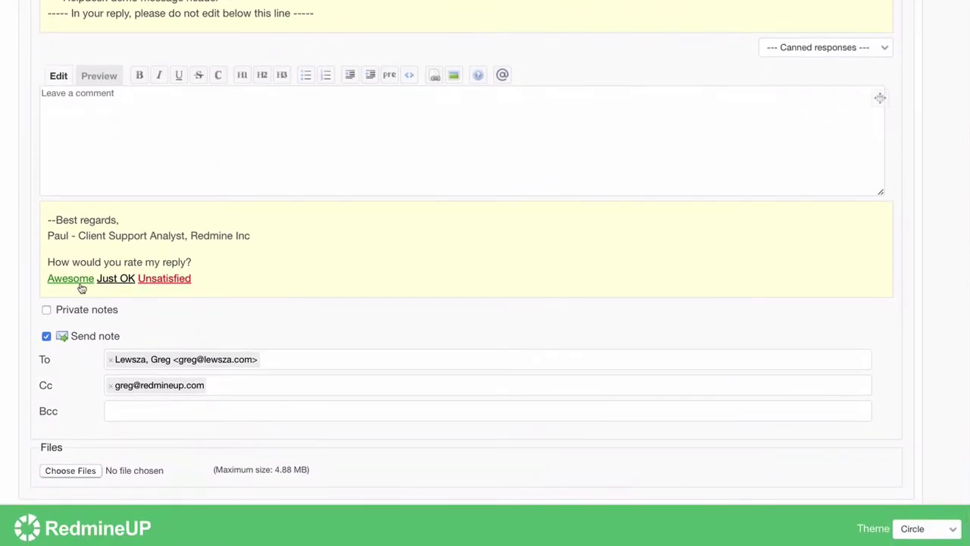
scroll(205, 291, "down", 1)
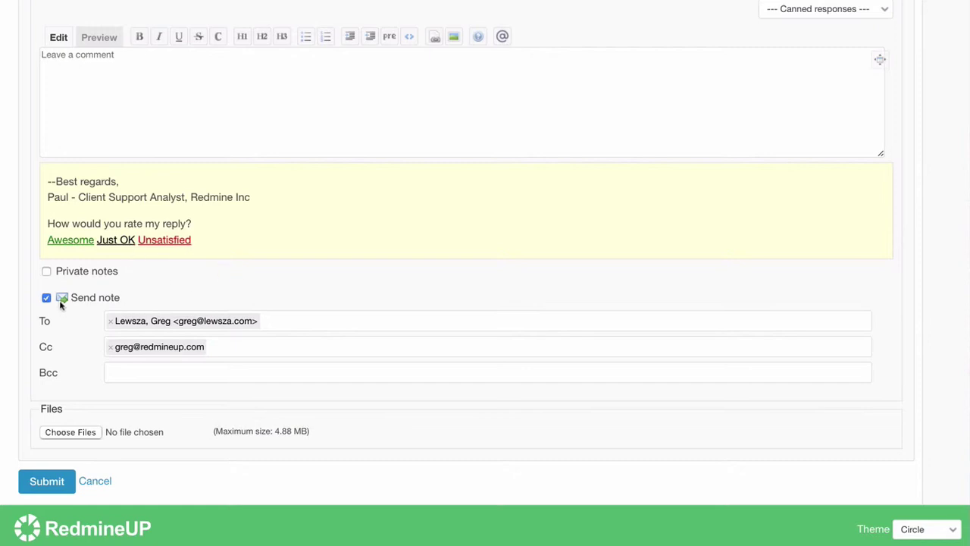
scroll(295, 336, "up", 3)
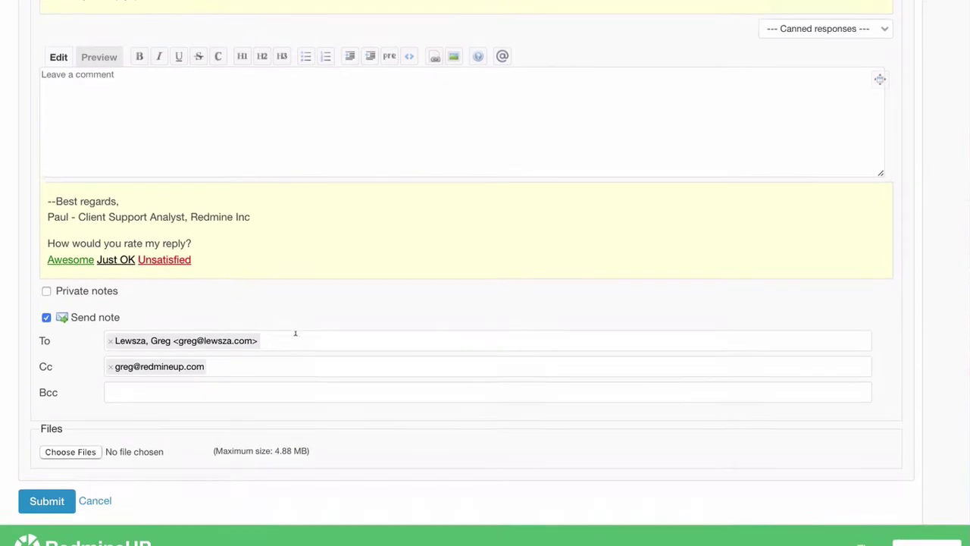
Start the reply with "Hello,", insert the Escalation canned response, and remove the duplicate "Hello,"
left_click(636, 228)
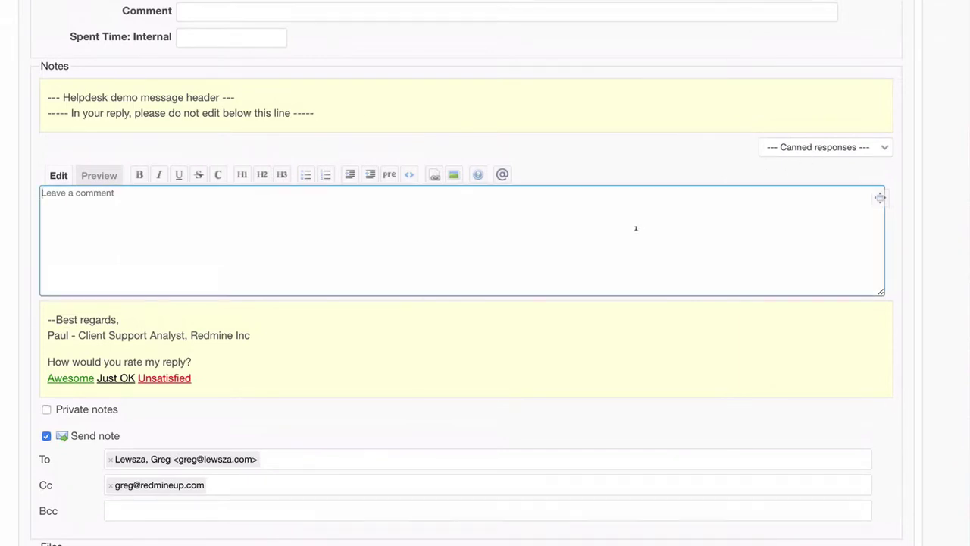
type("Hello,")
left_click(849, 150)
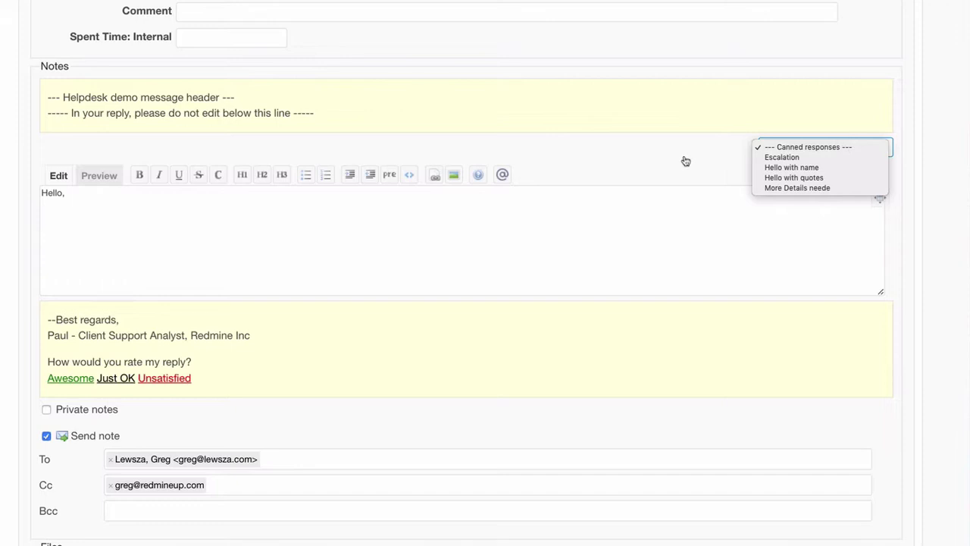
left_click(803, 161)
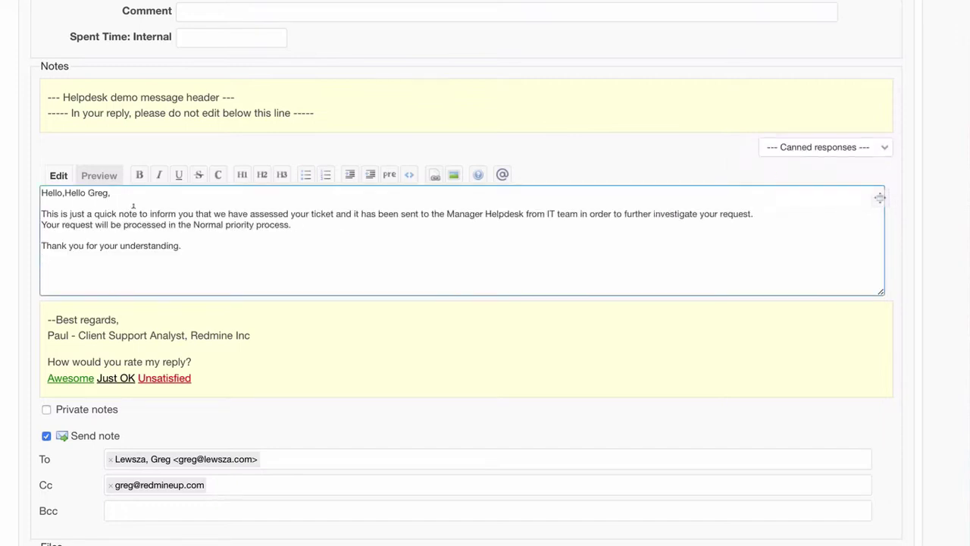
left_click_drag(65, 192, 41, 193)
key("BackSpace")
Change ticket #609's assignee to another individual team member and return to the reply text
scroll(447, 214, "up", 10)
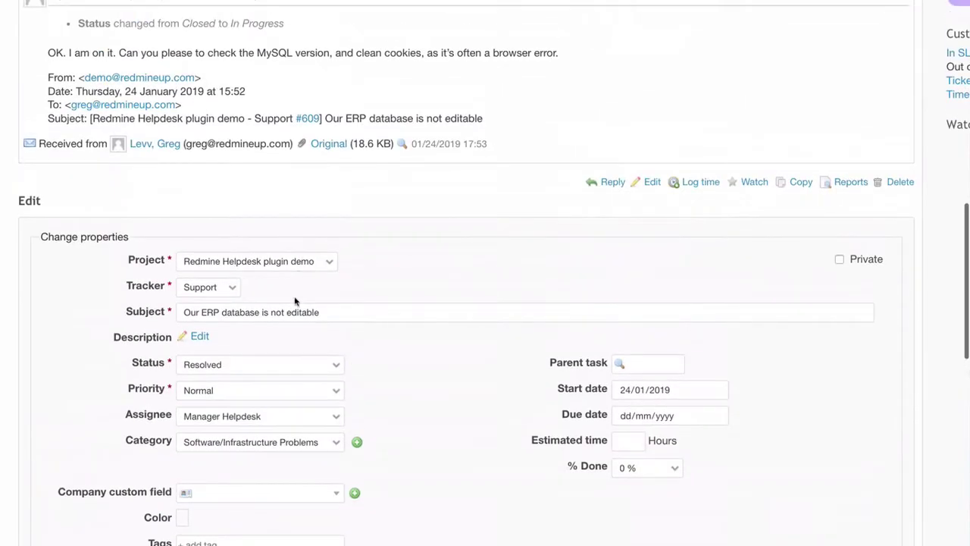
left_click(244, 423)
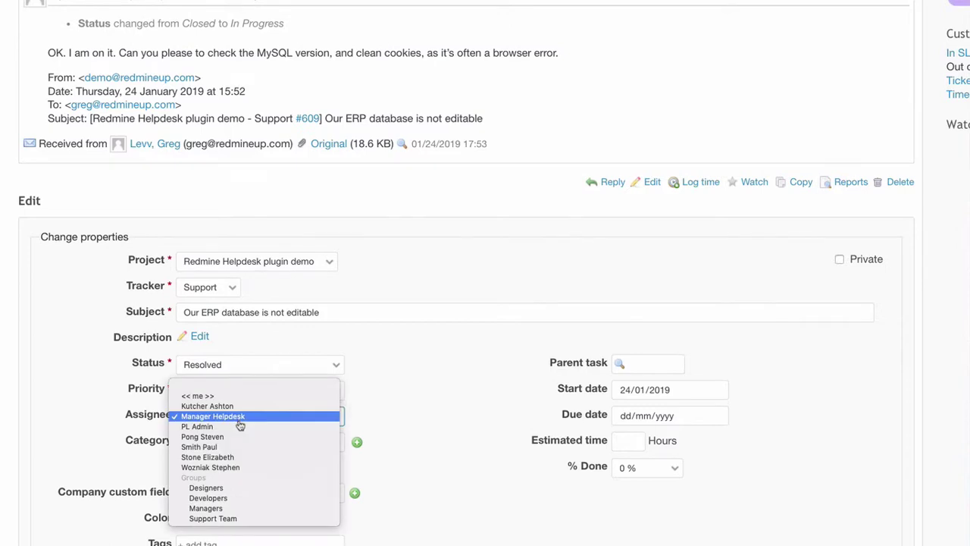
left_click(236, 438)
scroll(391, 446, "down", 3)
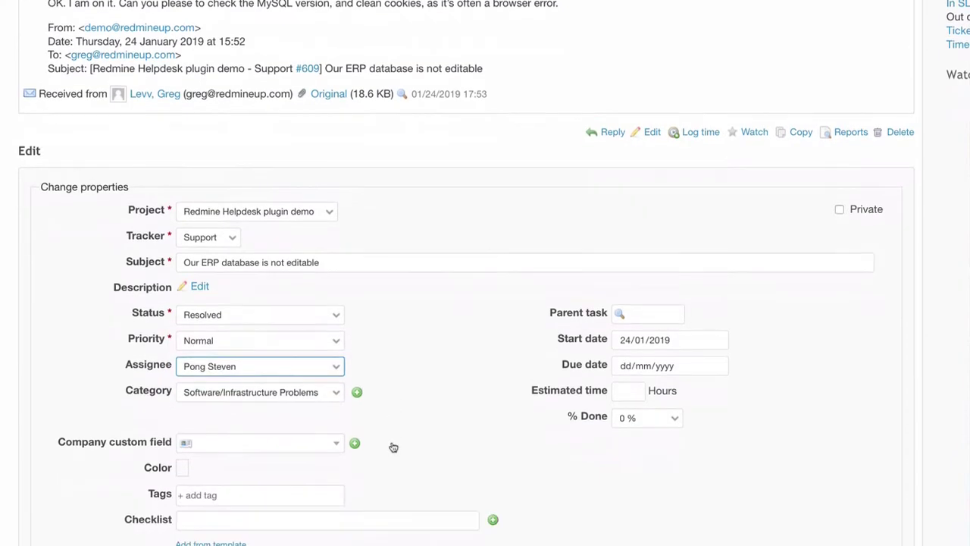
scroll(485, 384, "down", 3)
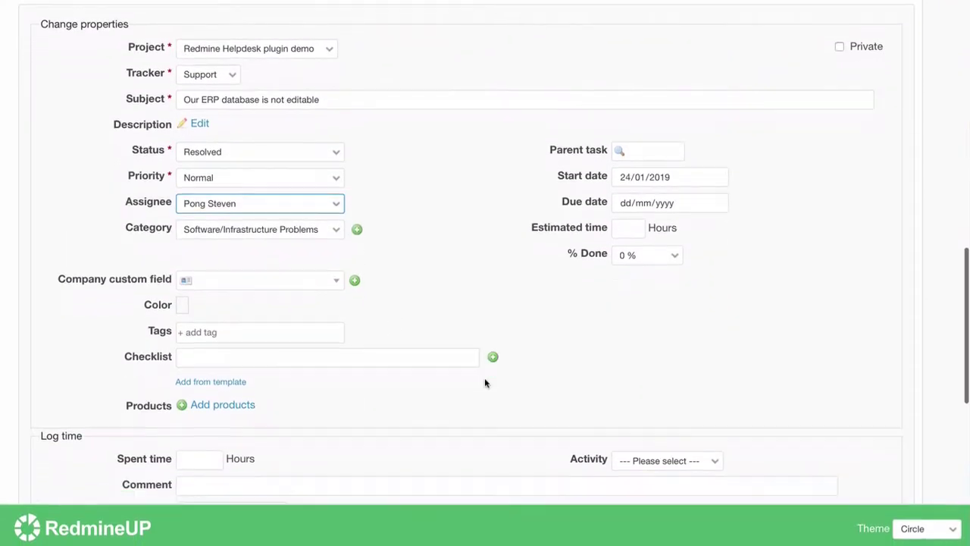
scroll(364, 205, "down", 5)
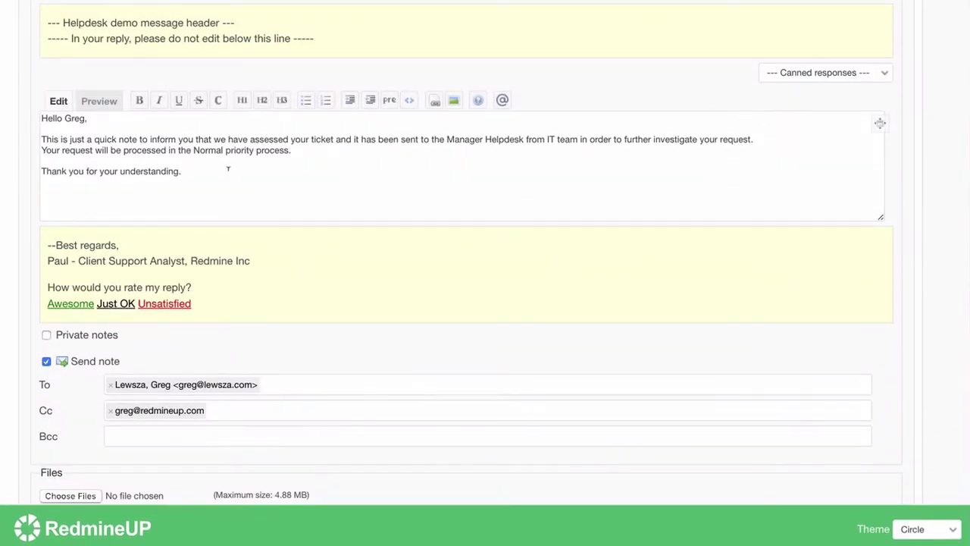
Clear the reply text, insert the Escalation canned response again, and highlight the assignee name in it
left_click(227, 168)
key("ctrl+a")
key("BackSpace")
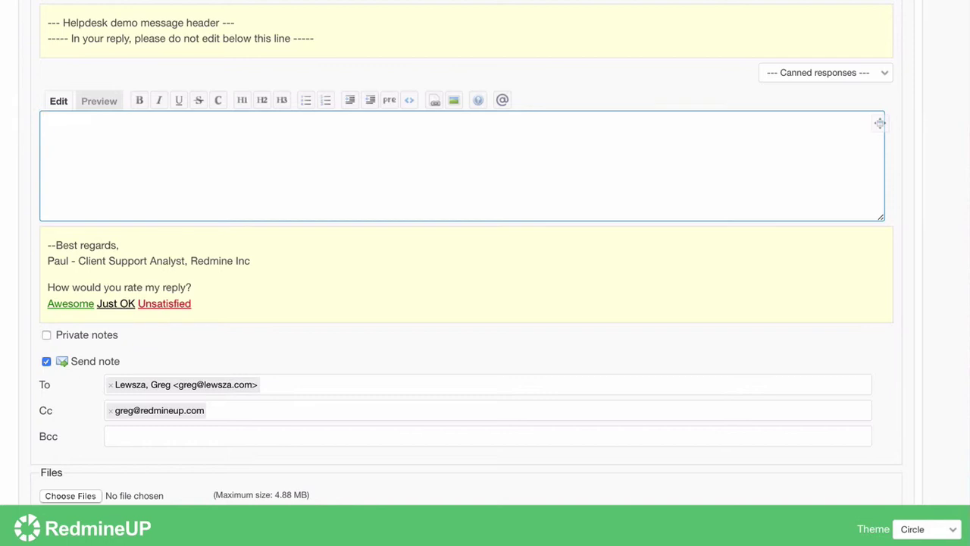
left_click(826, 73)
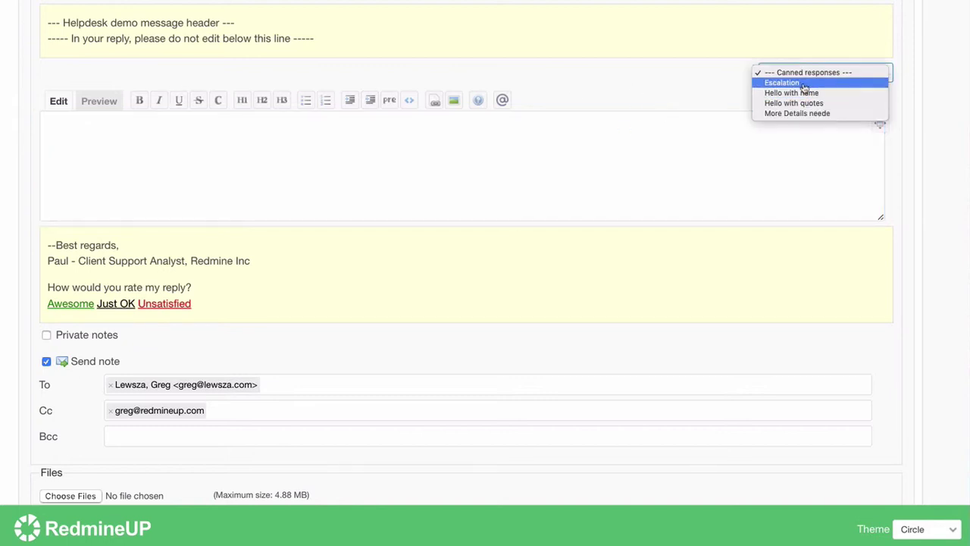
left_click(804, 85)
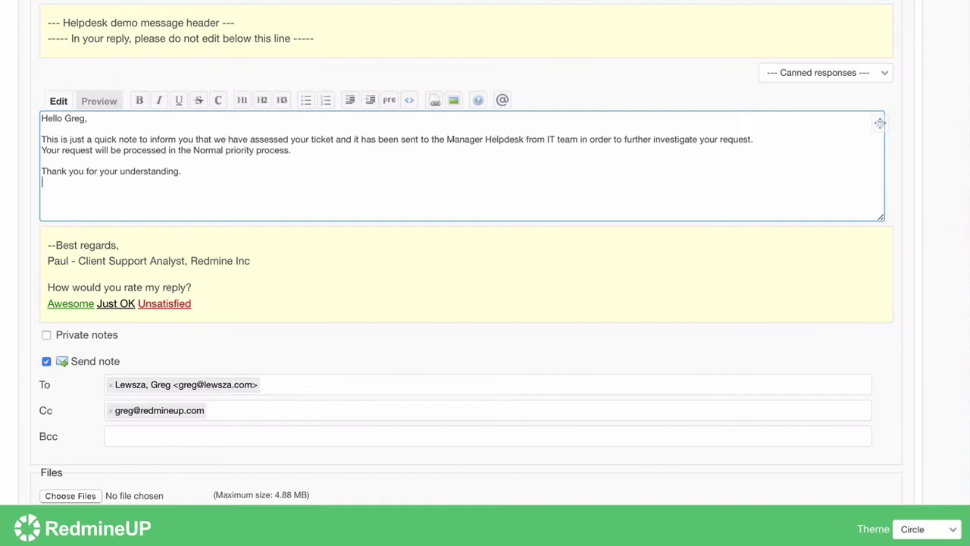
left_click_drag(447, 138, 524, 139)
Check the available canned responses and add two blank lines after the greeting in the reply
left_click(811, 76)
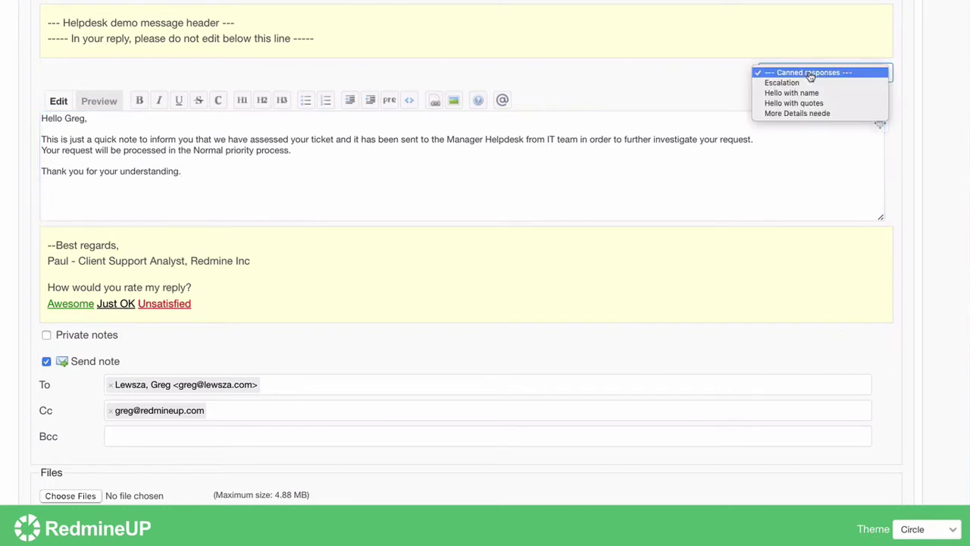
left_click(352, 164)
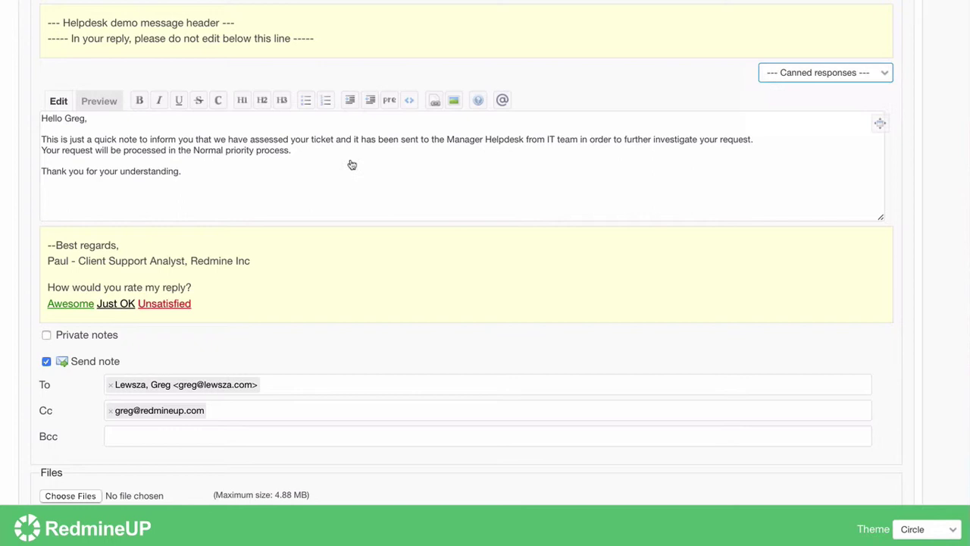
left_click(190, 119)
key("Return")
key("Return")
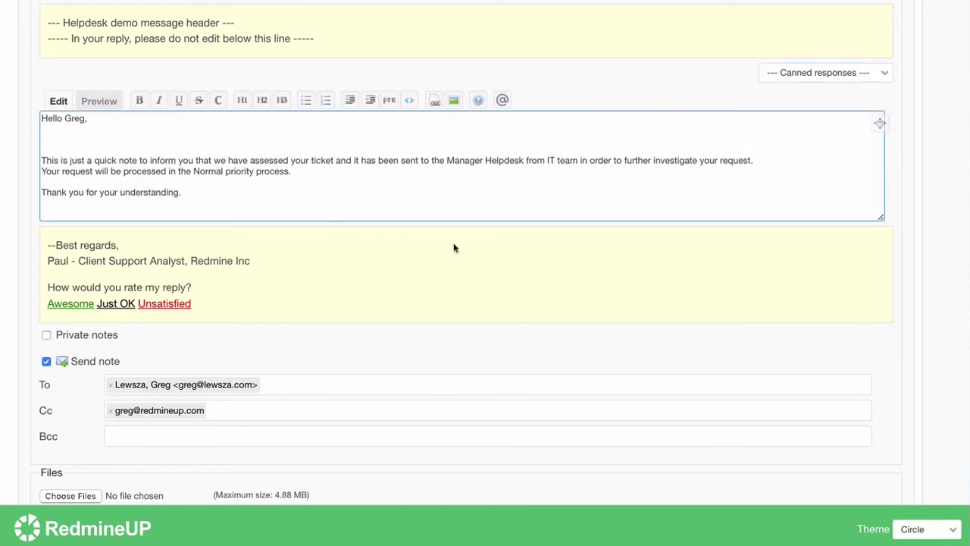
Add the sentence "In meanwhile, please send us information which system version are you using, as well as browser version used." after the greeting and submit the reply
left_click(788, 76)
left_click(797, 113)
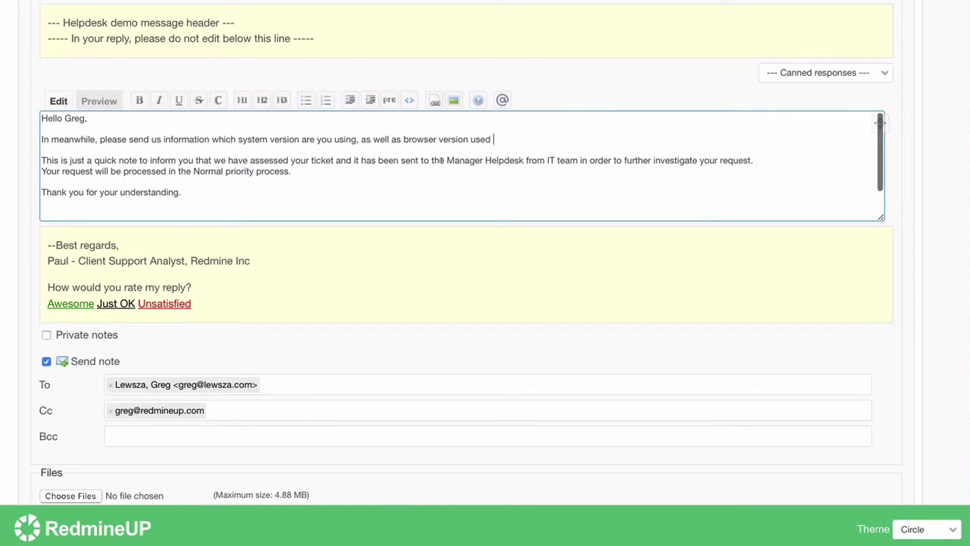
type(".")
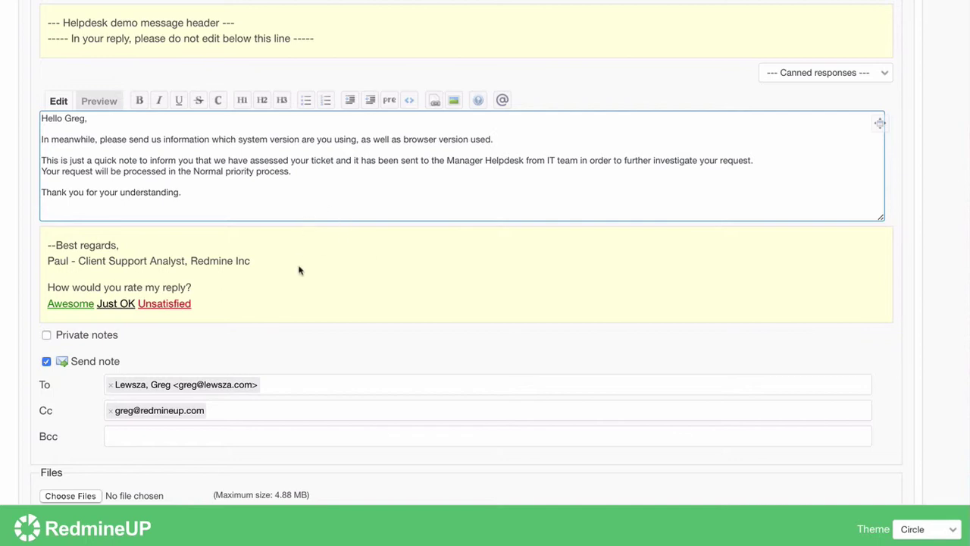
scroll(300, 271, "down", 2)
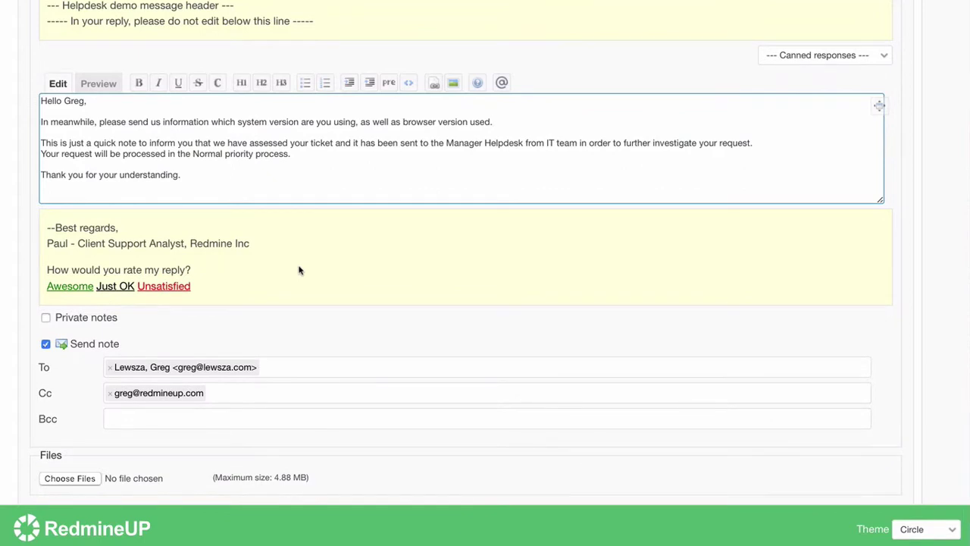
scroll(301, 278, "down", 2)
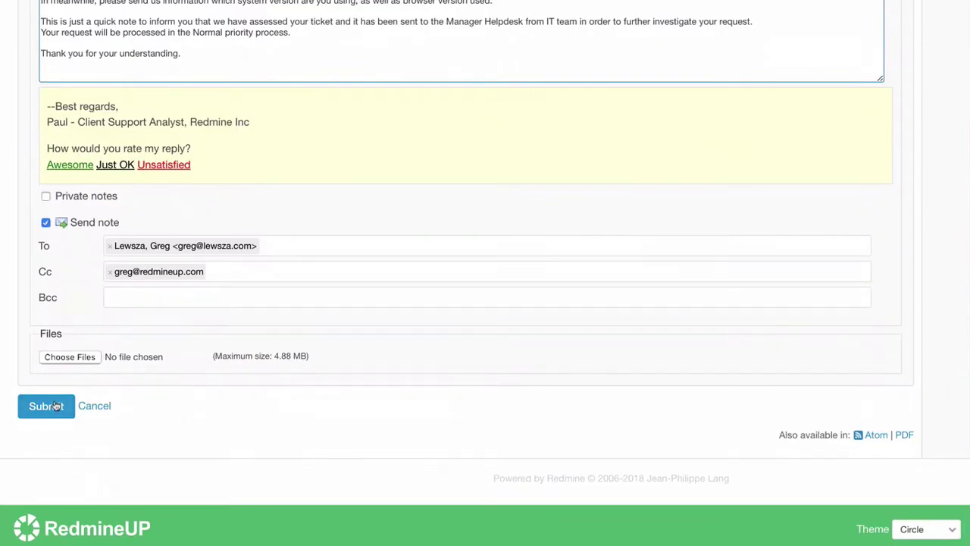
left_click(55, 406)
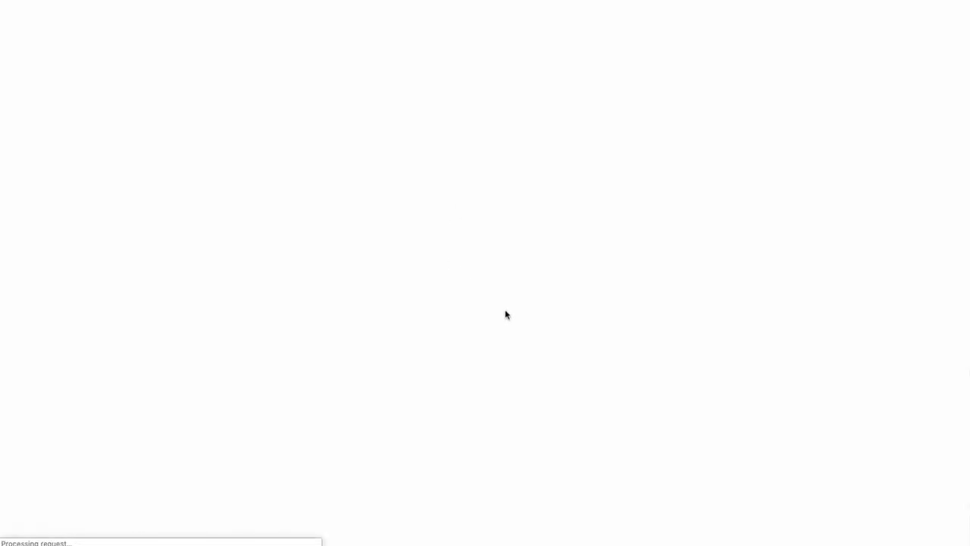
Review the submitted reply and the status and assignee changes at the end of ticket #609's history
scroll(594, 364, "down", 8)
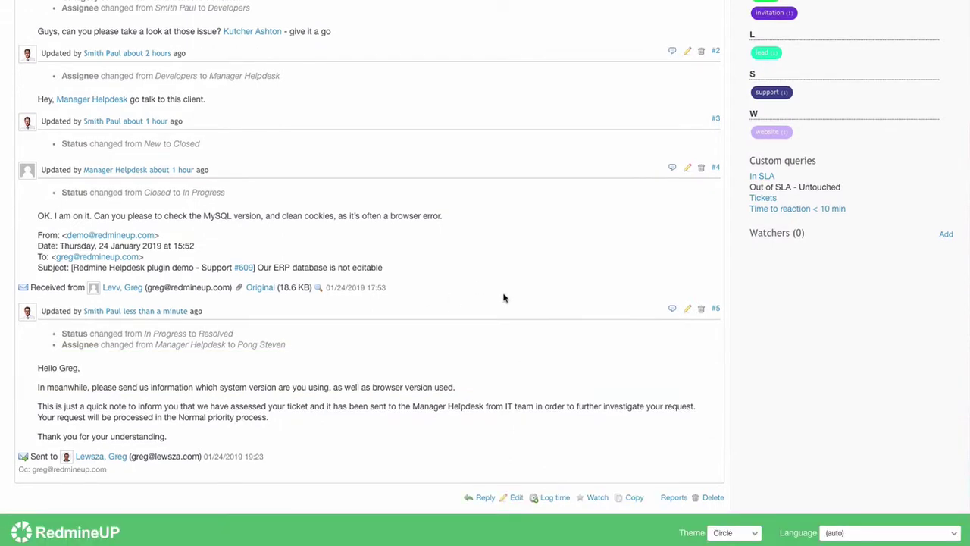
scroll(303, 370, "down", 1)
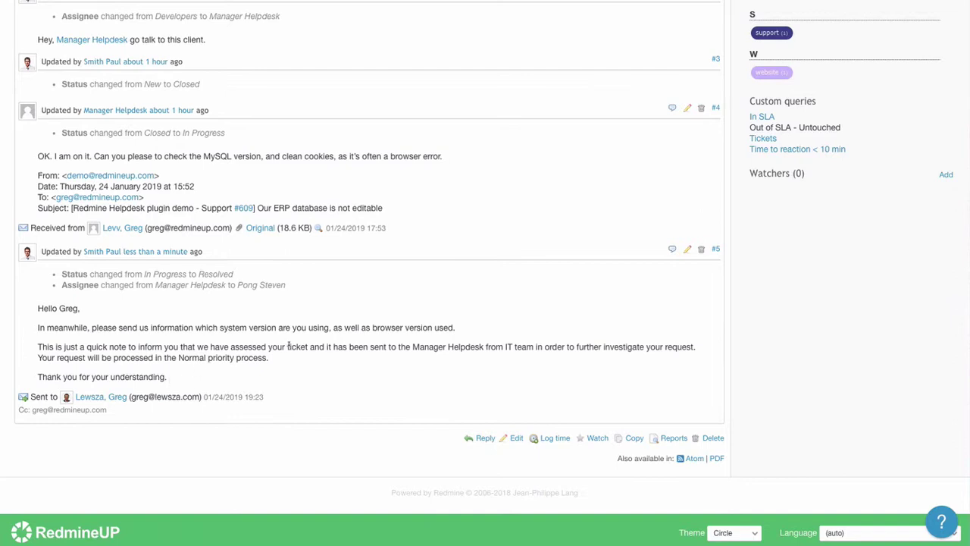
scroll(288, 347, "up", 1)
scroll(289, 347, "down", 1)
Quote ticket #609's description in a new note and insert "wewewe" below the quoted sentence about the recent update
scroll(390, 328, "up", 10)
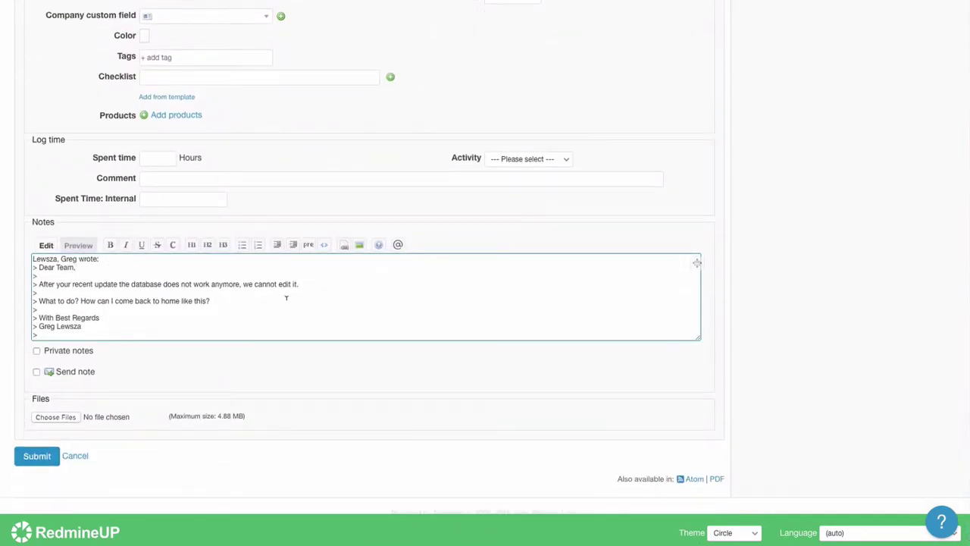
left_click(313, 280)
key("Return")
key("Return")
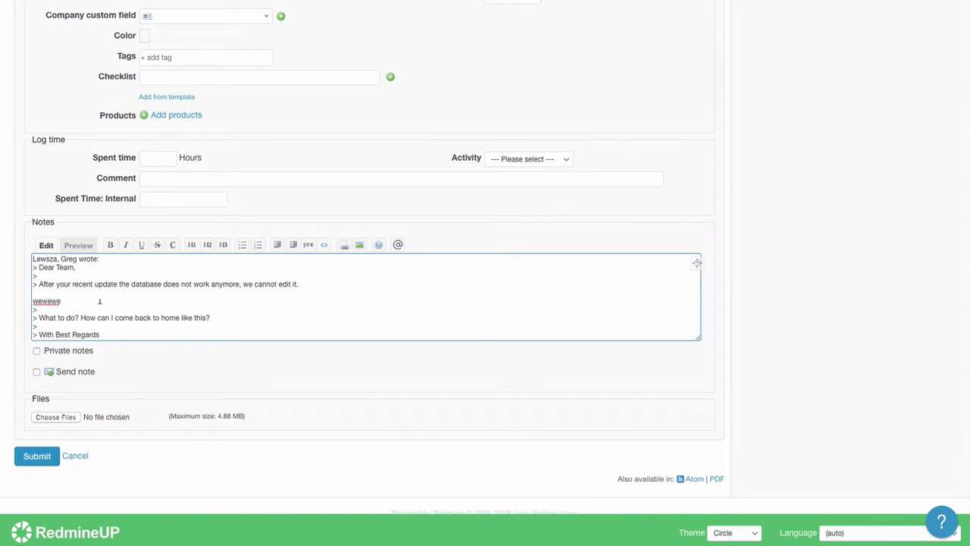
scroll(107, 334, "down", 2)
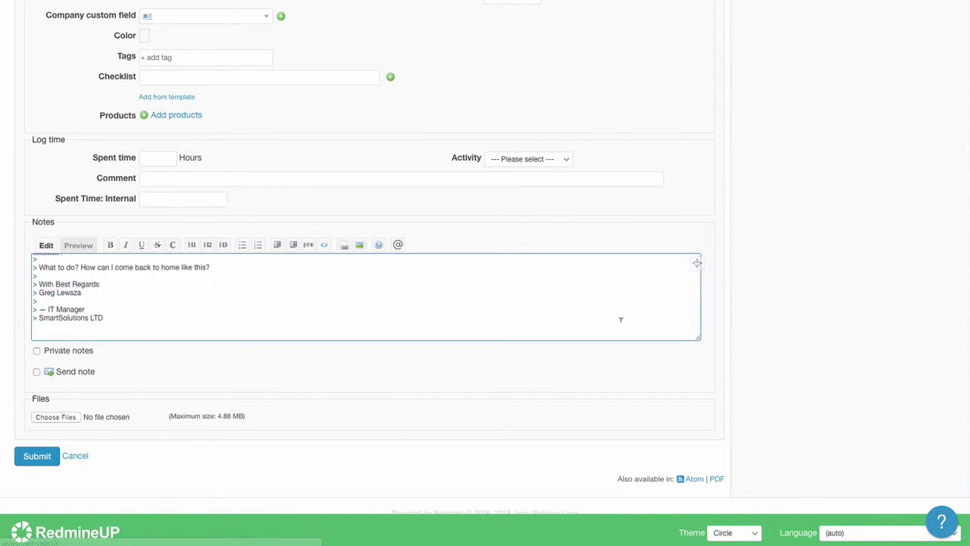
Switch to the mail client, show the support reply for ticket #609 and follow its Awesome rating link
key("super+Tab")
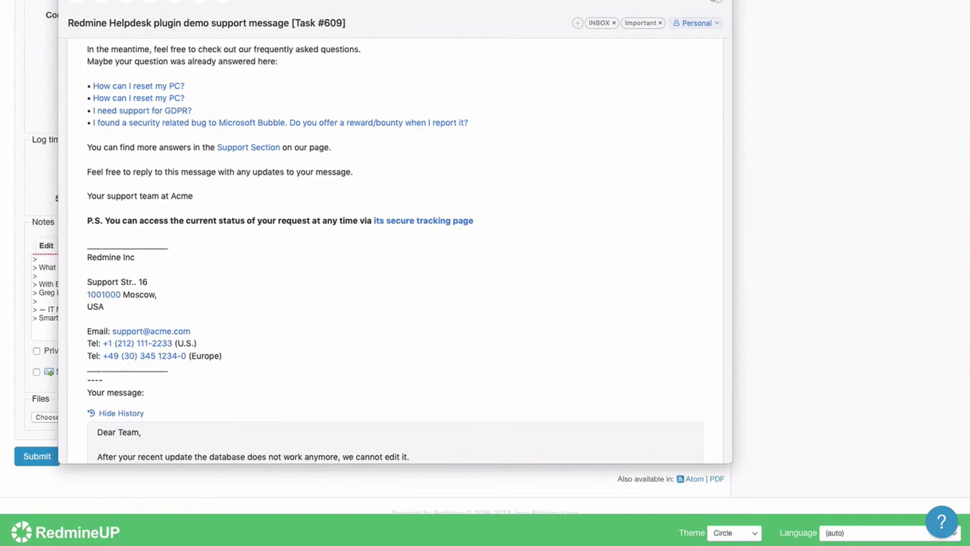
left_click_drag(969, 9, 390, 1)
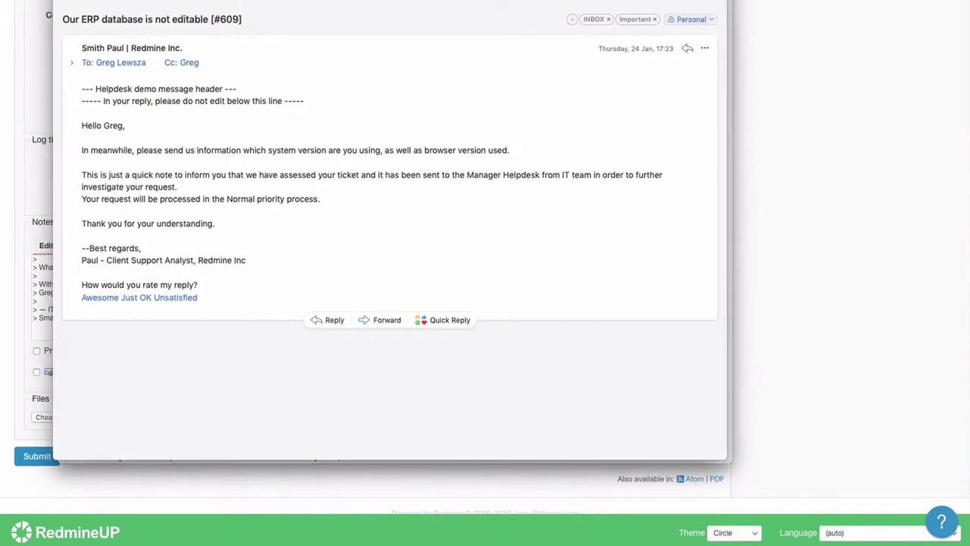
left_click(99, 301)
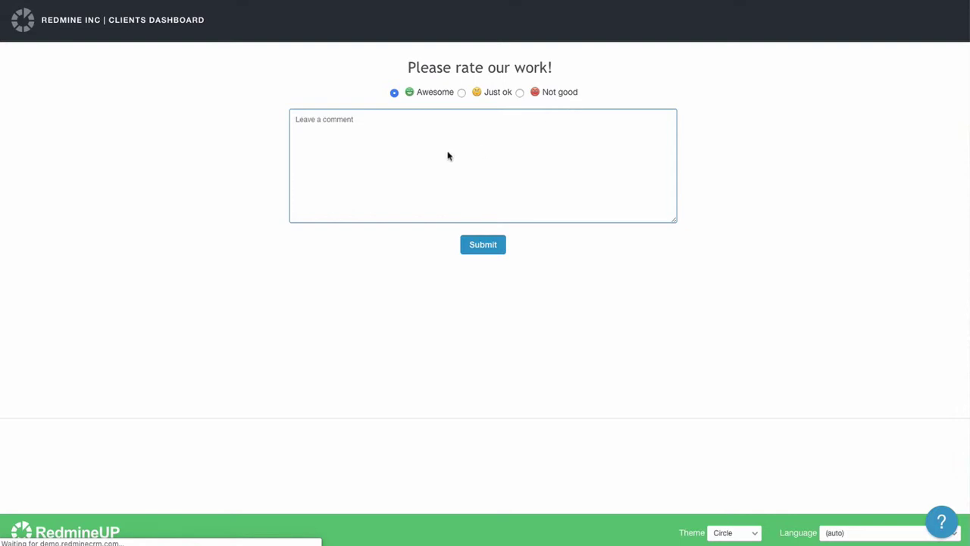
Submit a "Just ok" rating with the comment "Please work faster"
type("Please work faster")
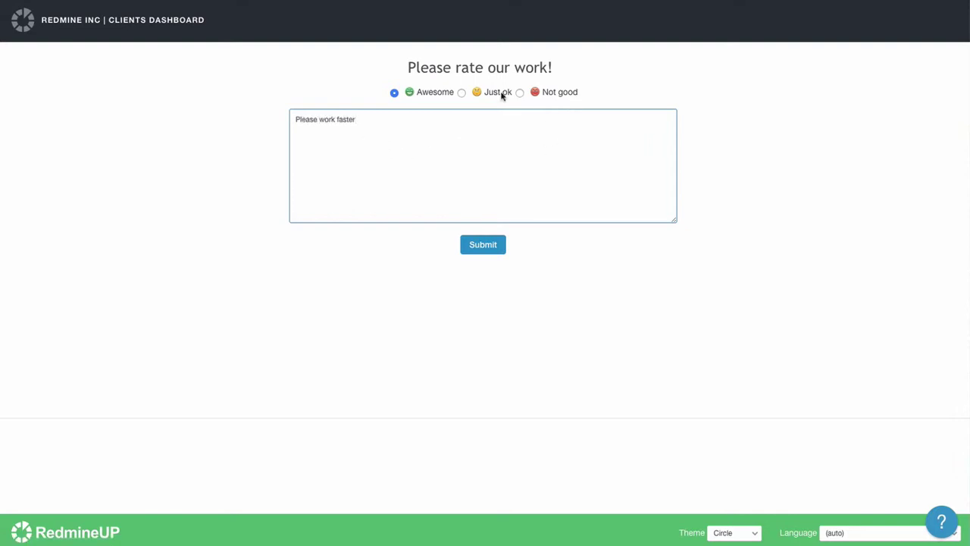
left_click(502, 94)
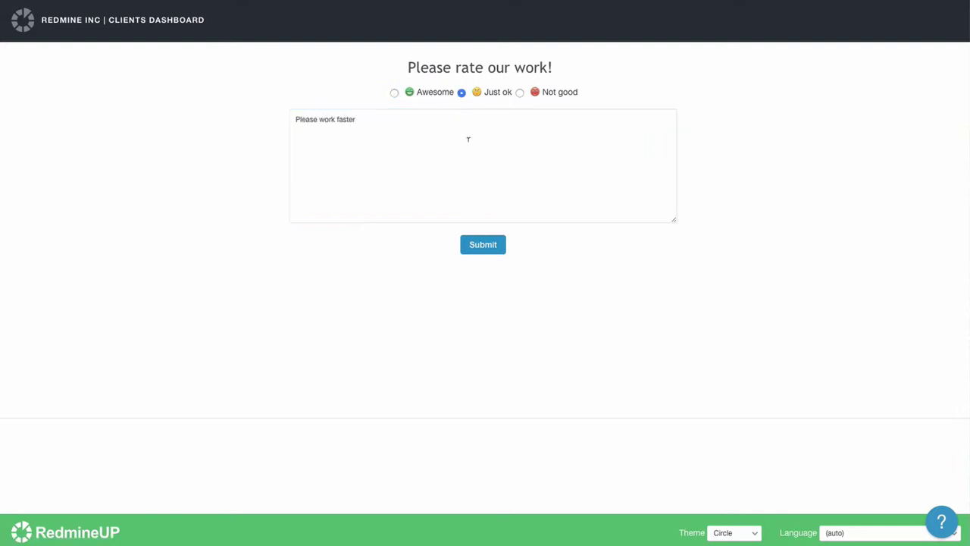
left_click(482, 244)
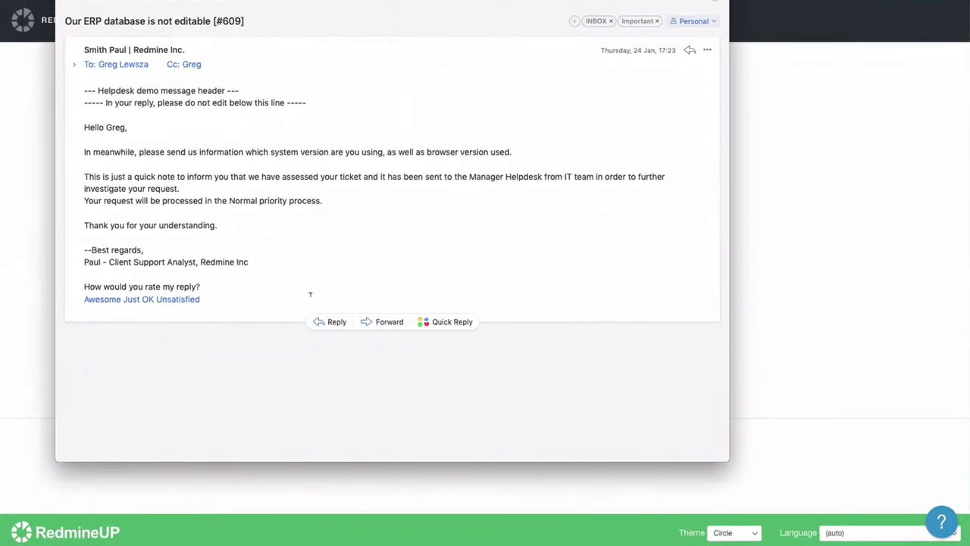
Reply to all on the support email for ticket #609 with giphy.gif and the Wzor_umowy PDF attached, and send it
left_click(335, 322)
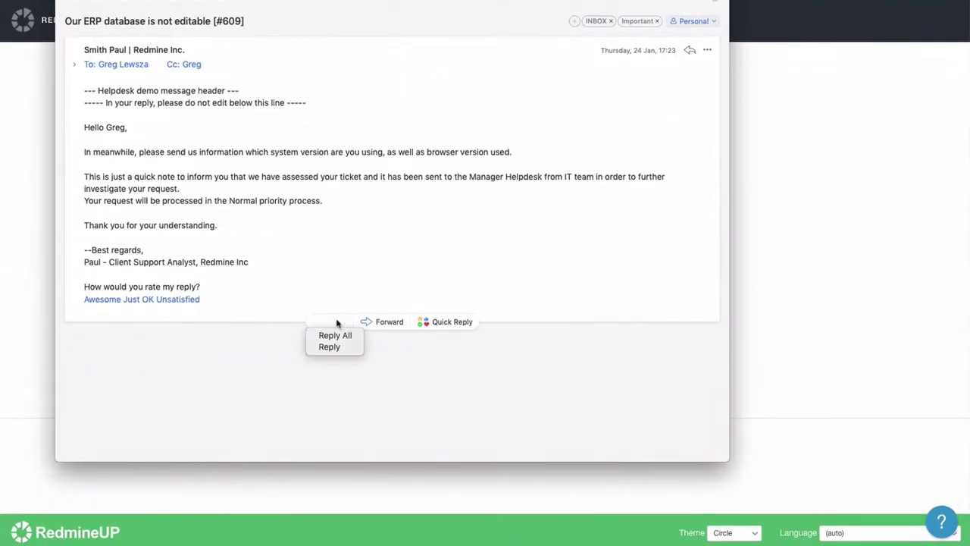
left_click(341, 335)
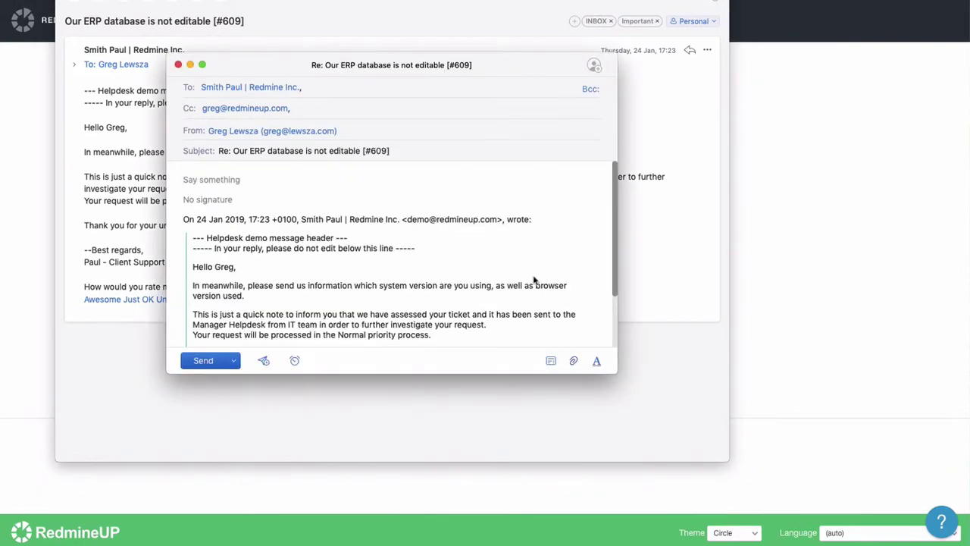
left_click(573, 361)
double_click(389, 236)
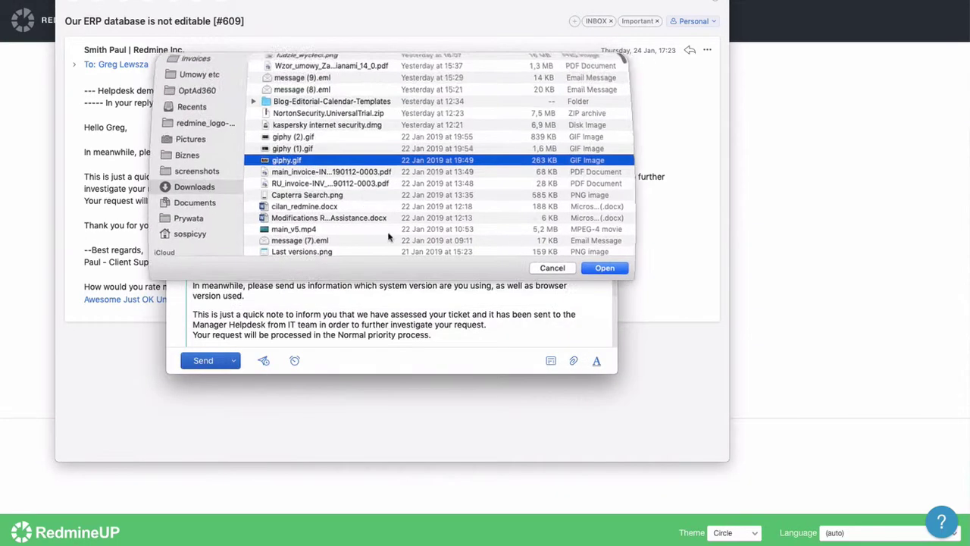
left_click_drag(245, 320, 244, 196)
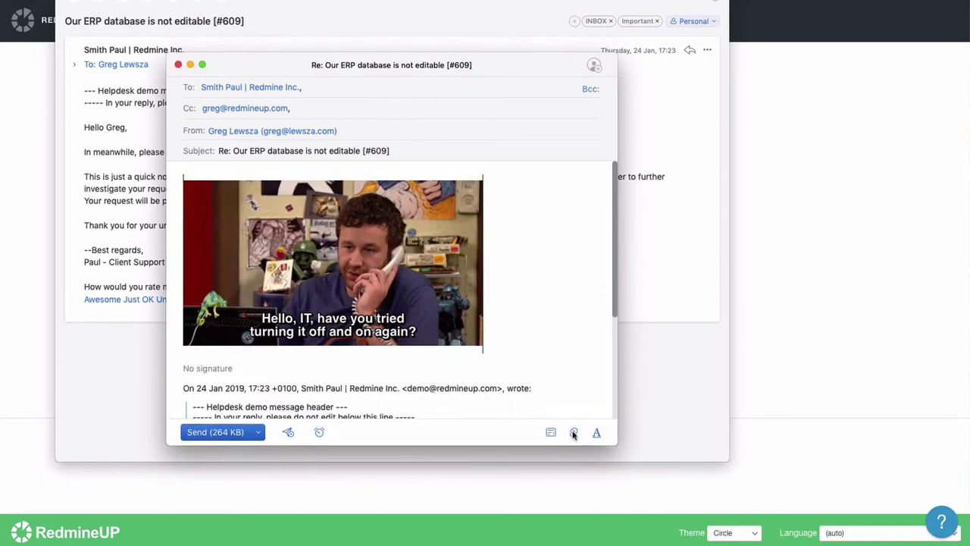
left_click(574, 432)
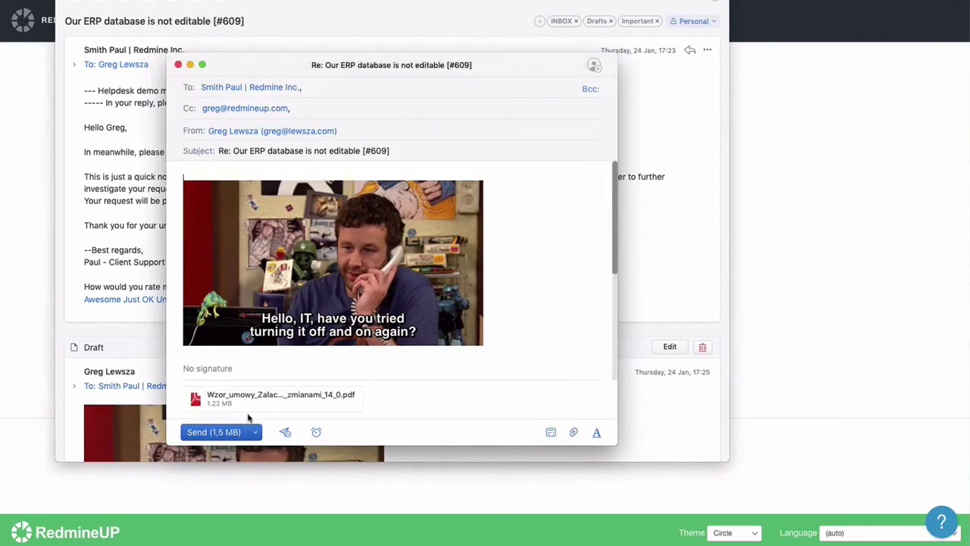
left_click(221, 432)
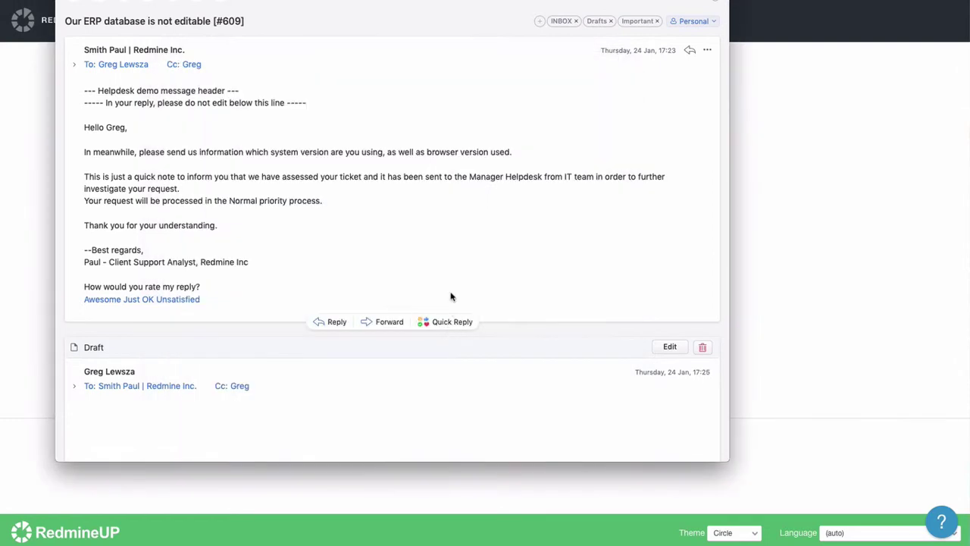
Look over the sent reply with its image and PDF attachment in the email conversation
scroll(310, 298, "down", 5)
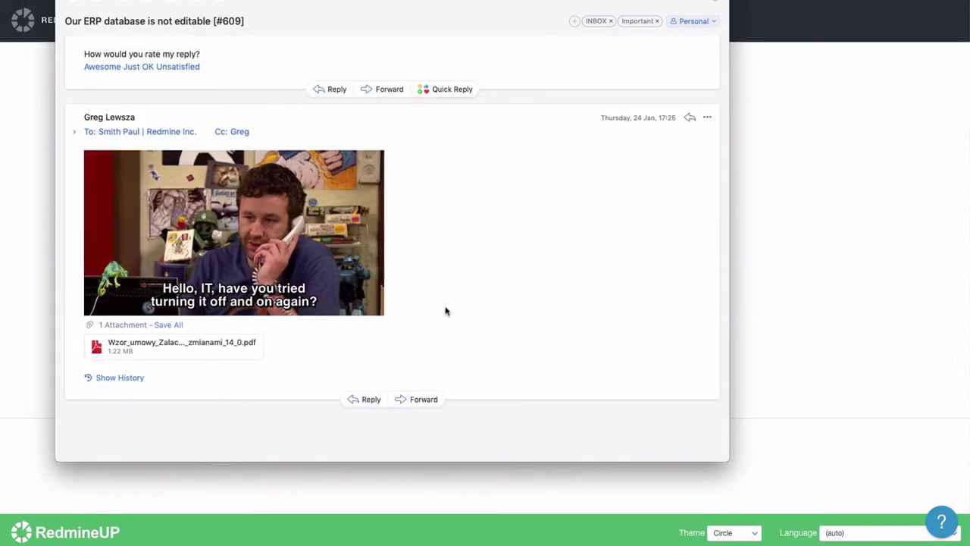
scroll(445, 311, "up", 2)
scroll(446, 311, "up", 5)
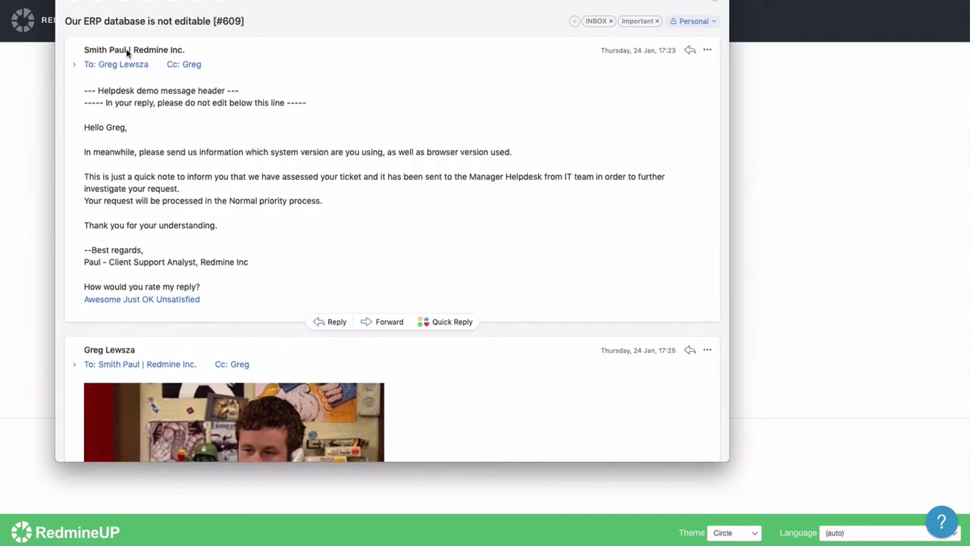
Expand the support email's address details and highlight the ticket number 609 in the subject line
left_click(129, 67)
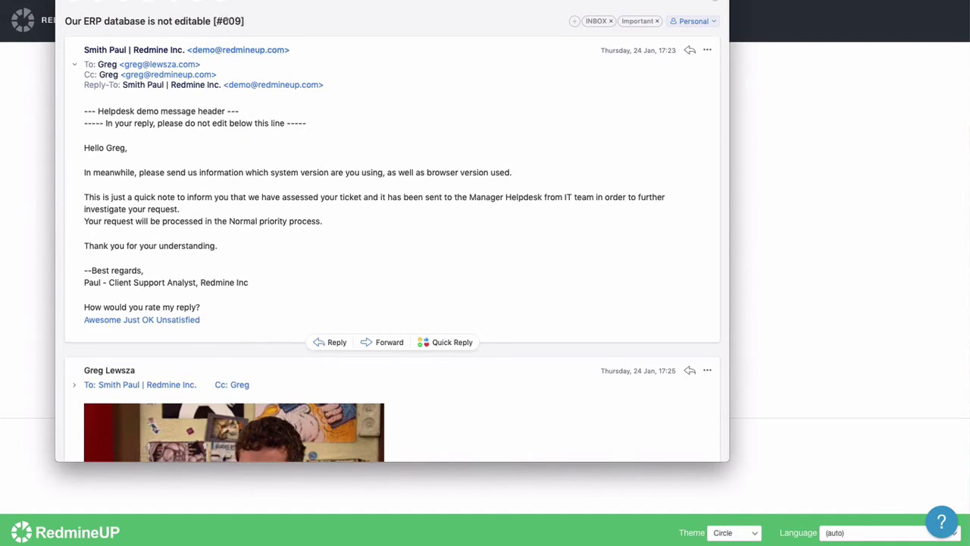
double_click(231, 21)
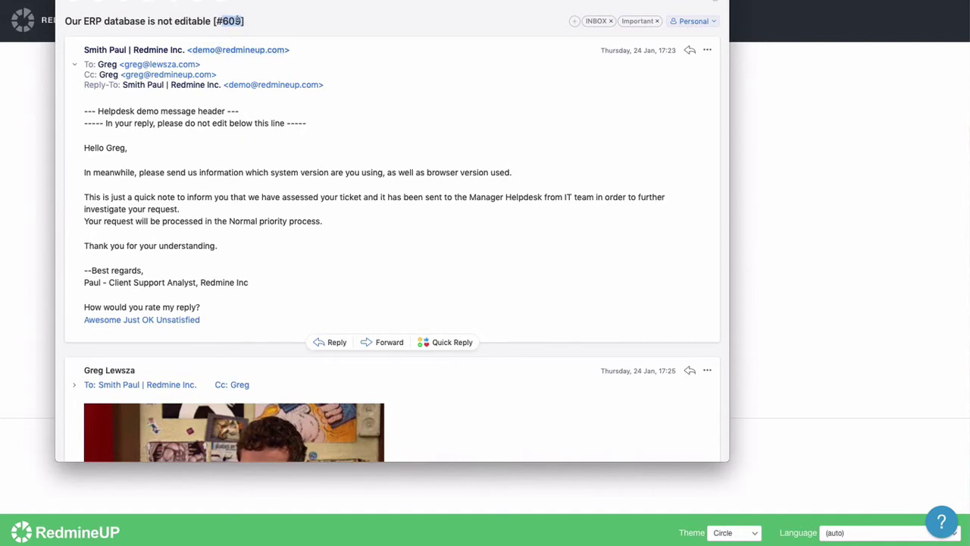
left_click_drag(244, 22, 64, 21)
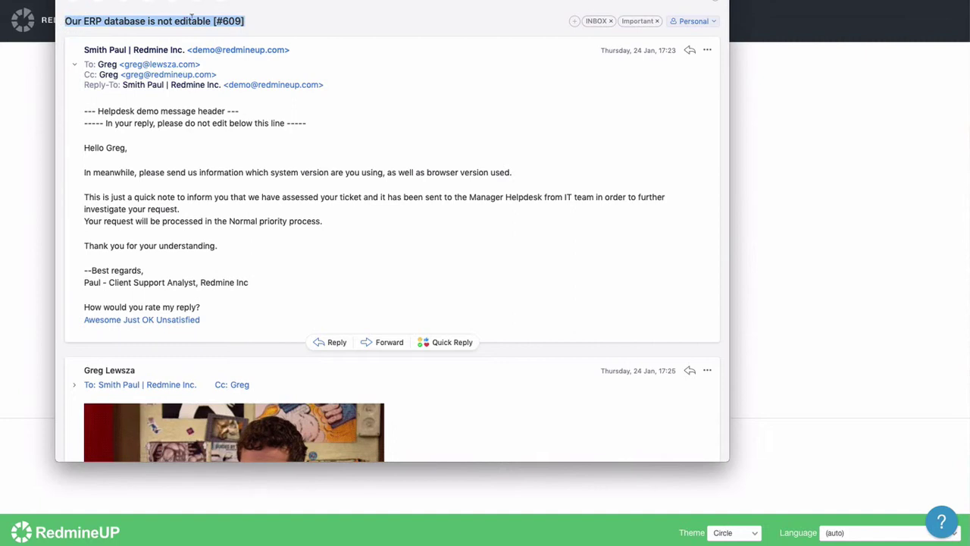
left_click(65, 21)
double_click(231, 21)
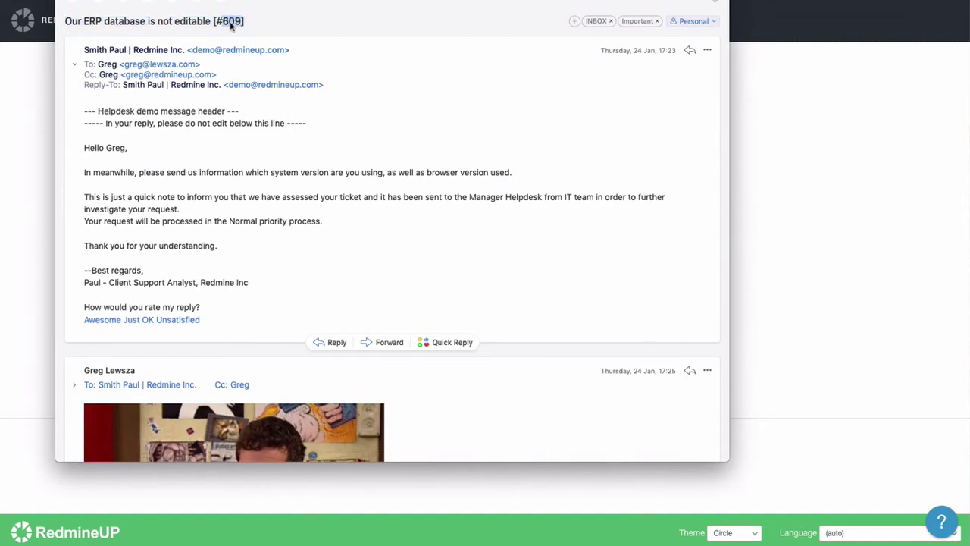
left_click(231, 21)
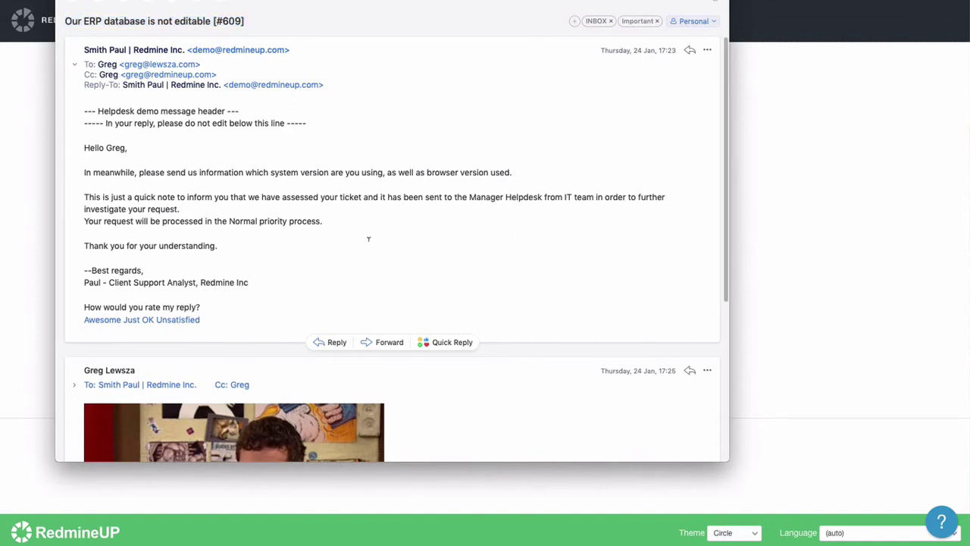
Return to ticket #609 in Redmine and check its history for the customer's vote and vote comment
scroll(369, 238, "down", 1)
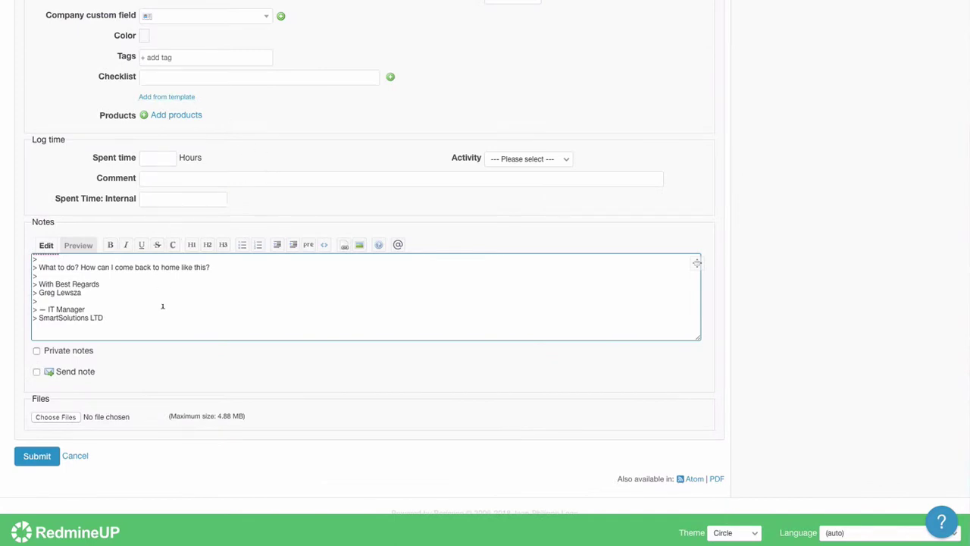
scroll(242, 312, "up", 3)
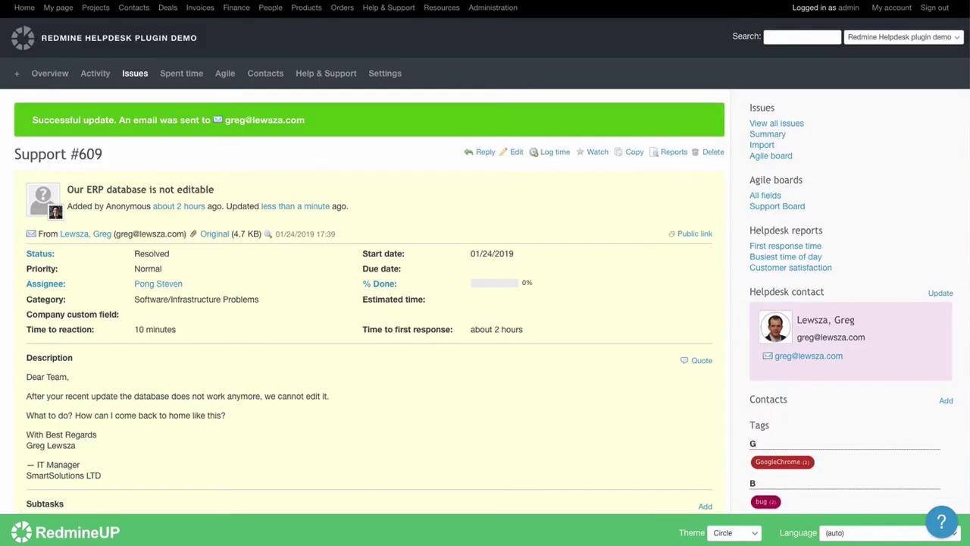
scroll(444, 364, "down", 10)
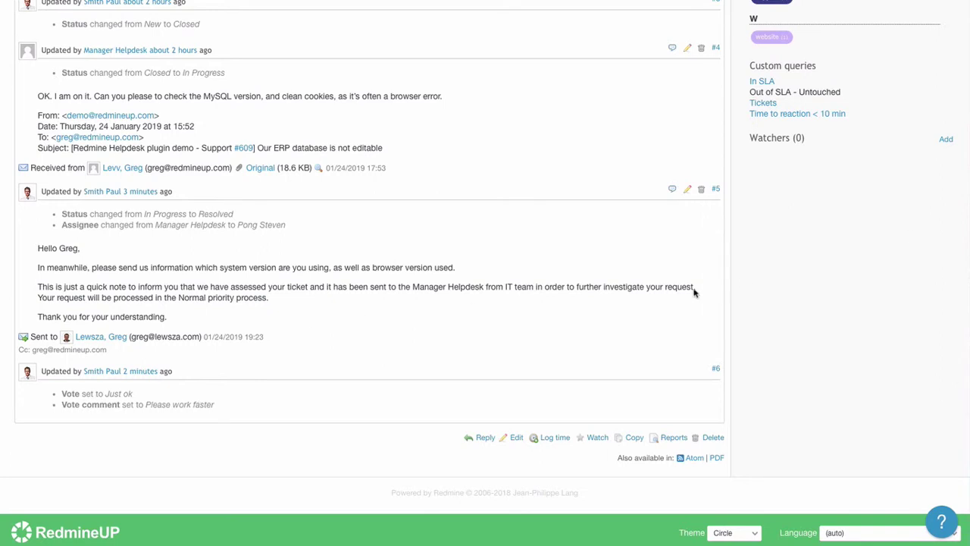
Reply to the customer on ticket #609 with the inline image Screenshot 2019-01-24 at 14.50.26.png and the note "Please follow this info", and submit it
left_click(487, 439)
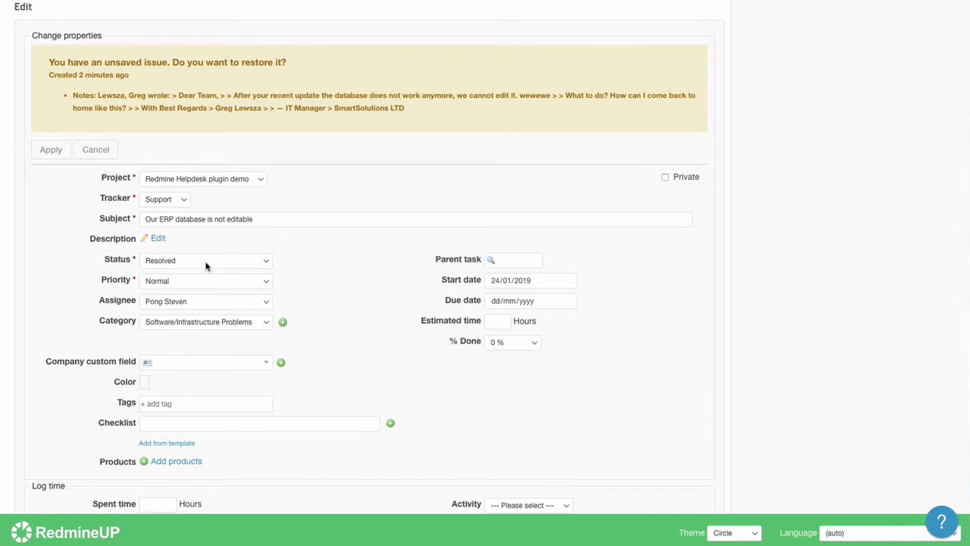
left_click(51, 150)
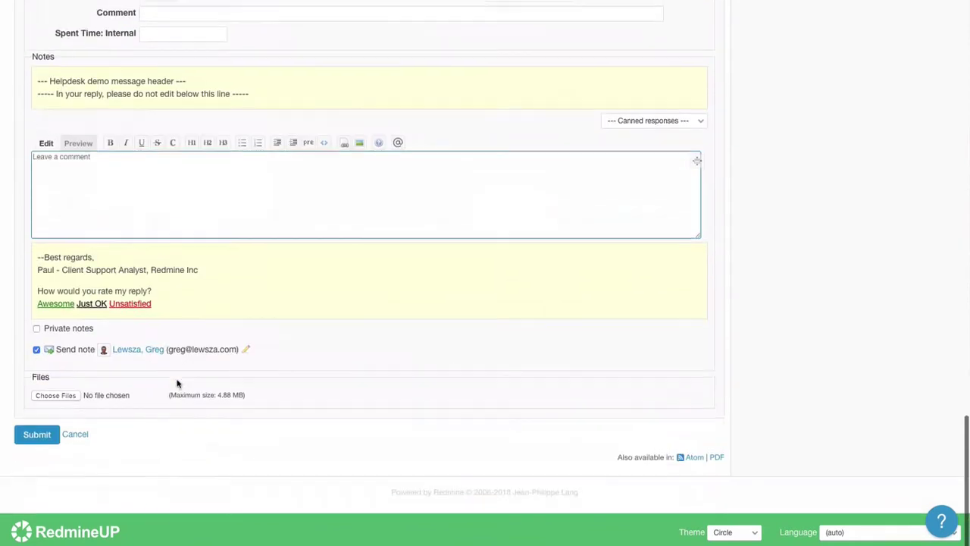
left_click_drag(968, 141, 129, 195)
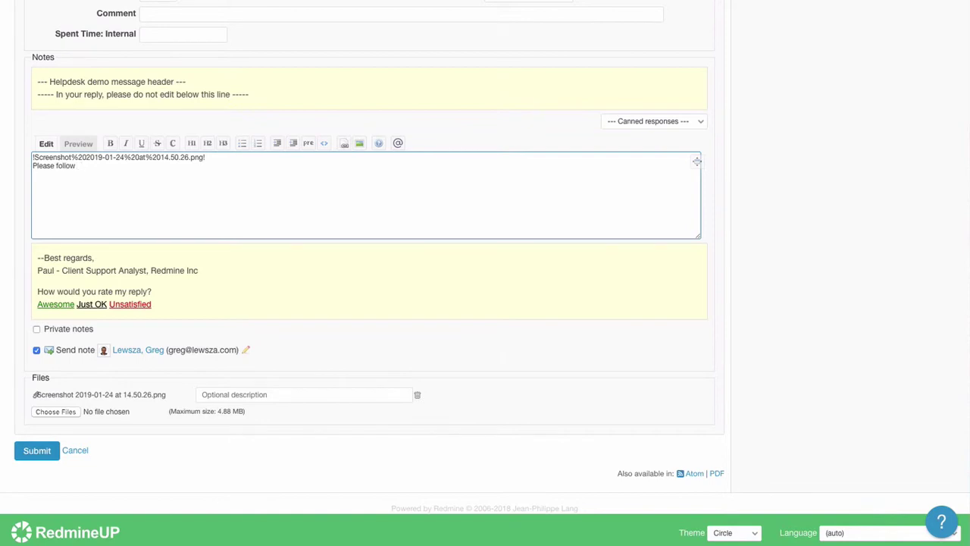
left_click(44, 451)
scroll(396, 331, "down", 15)
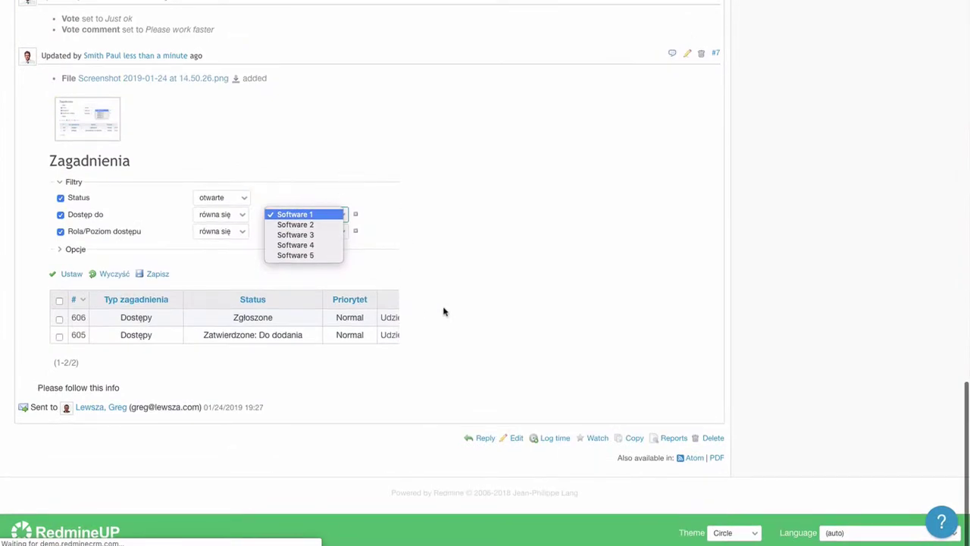
Switch to the mail app and examine the received reply on ticket #609 with its attached screenshot
scroll(501, 139, "up", 15)
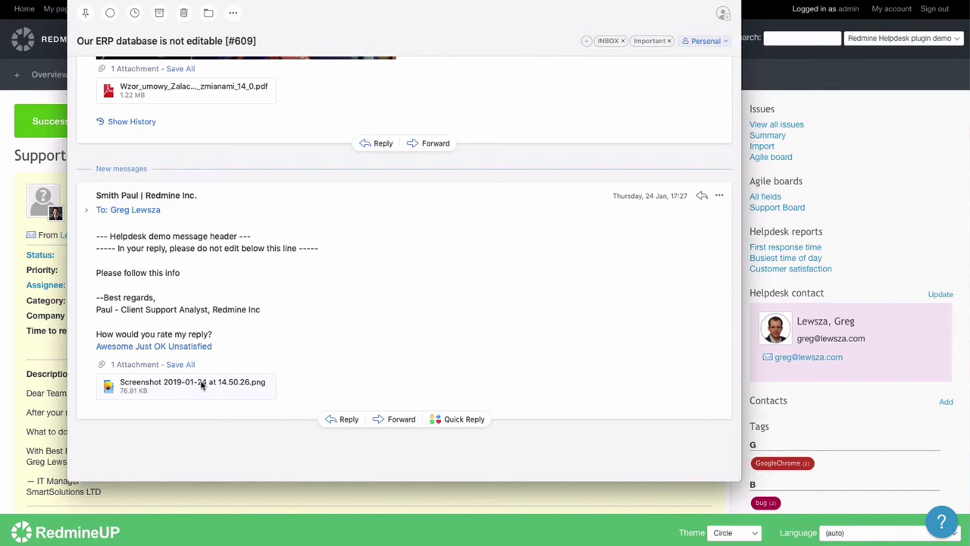
double_click(121, 268)
left_click(138, 261)
key("Escape")
left_click(517, 155)
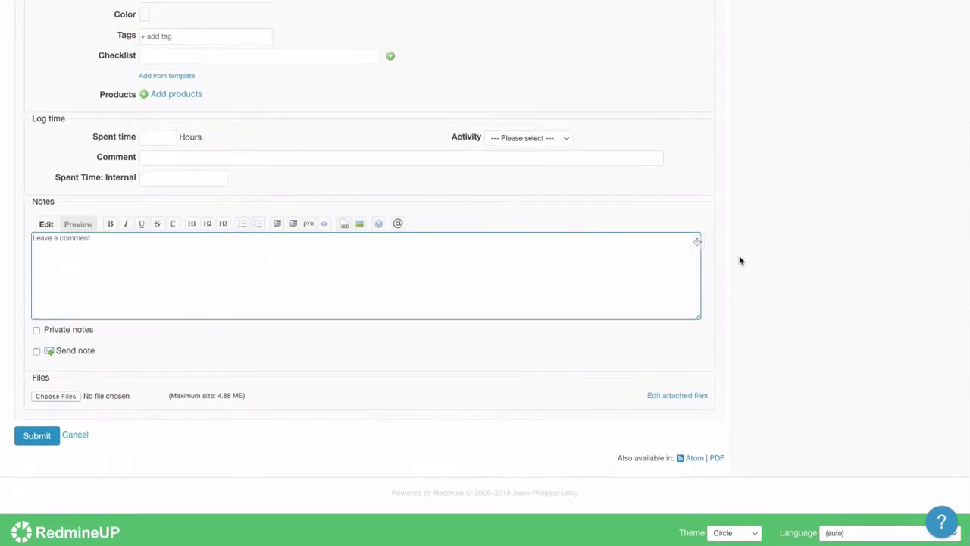
left_click(697, 242)
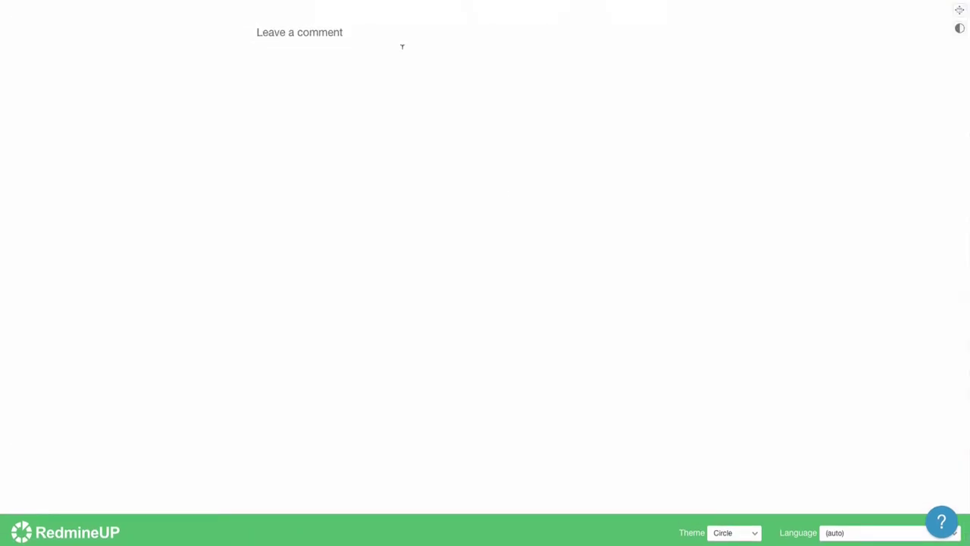
mouse_move(419, 13)
left_click(959, 28)
mouse_move(455, 10)
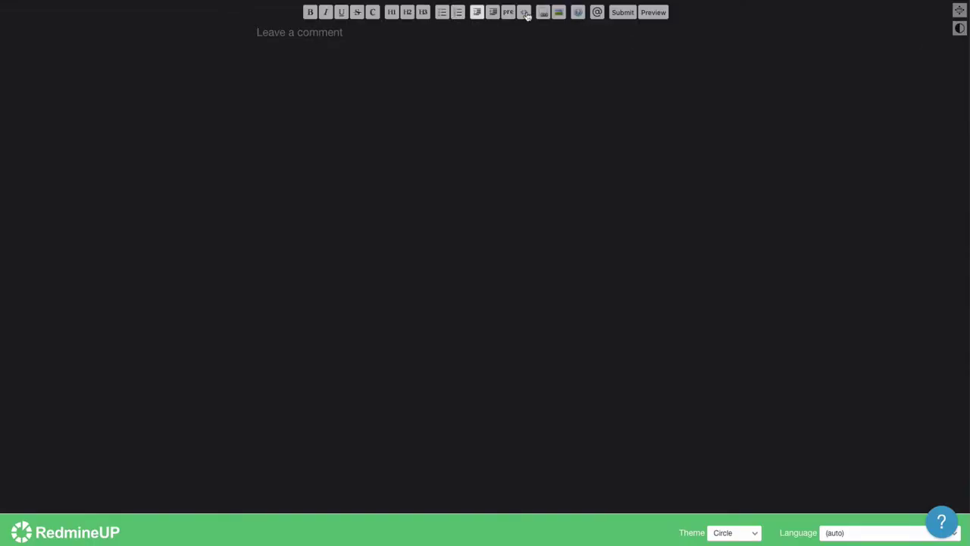
left_click(597, 12)
left_click(278, 82)
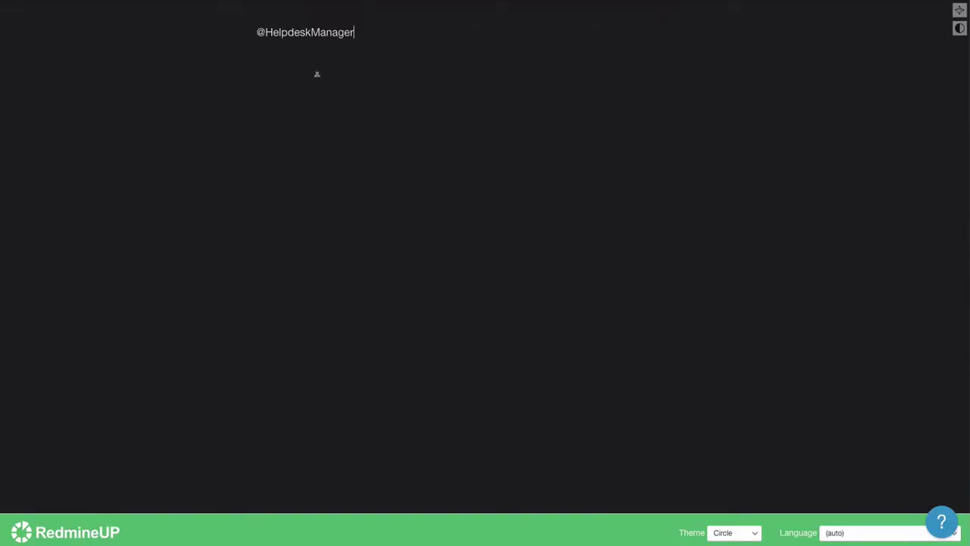
left_click(959, 9)
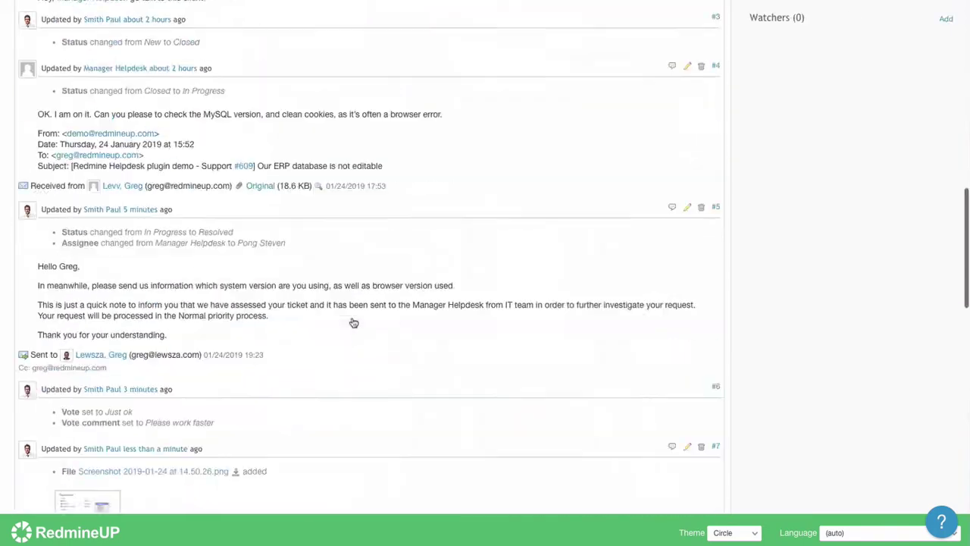
Leave ticket #609 without saving the draft note and open a new issue form in the helpdesk project
scroll(354, 320, "up", 10)
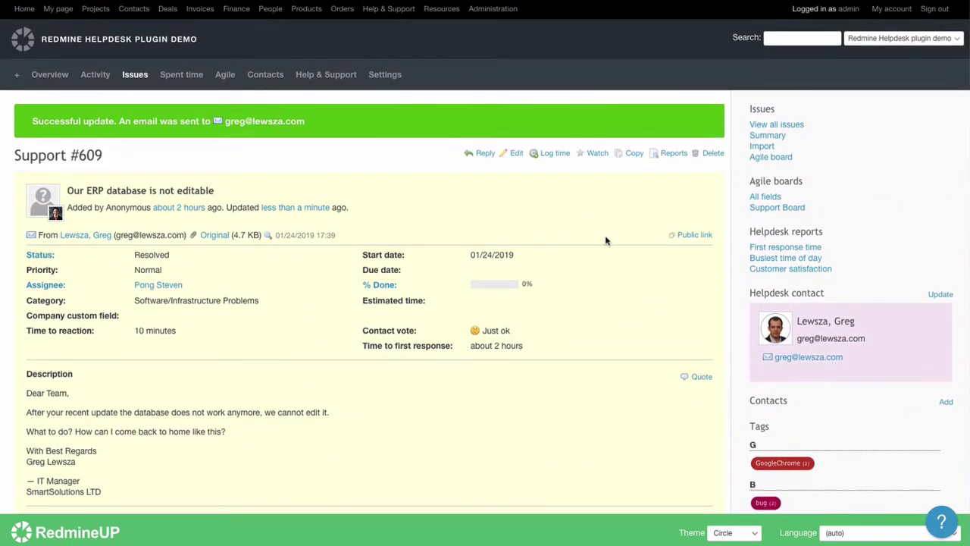
left_click(139, 77)
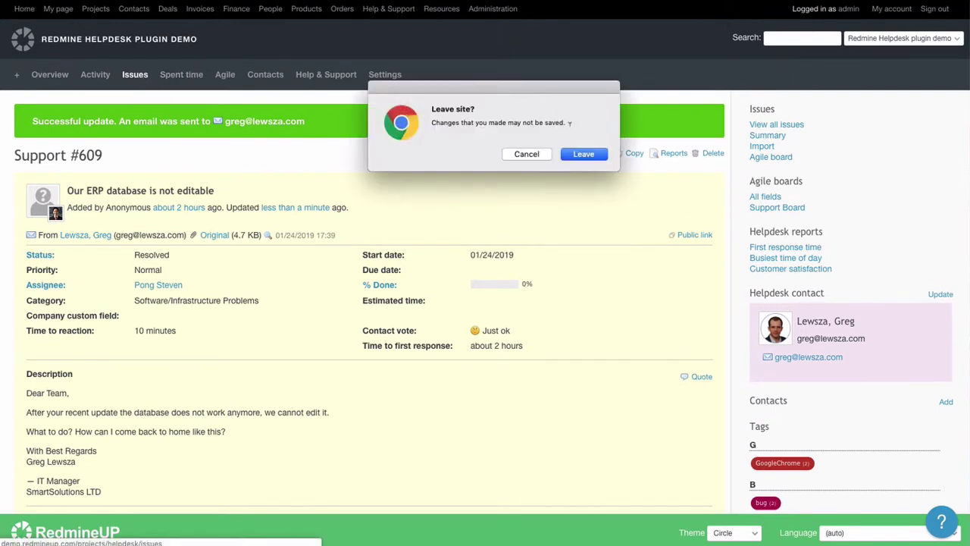
left_click(588, 155)
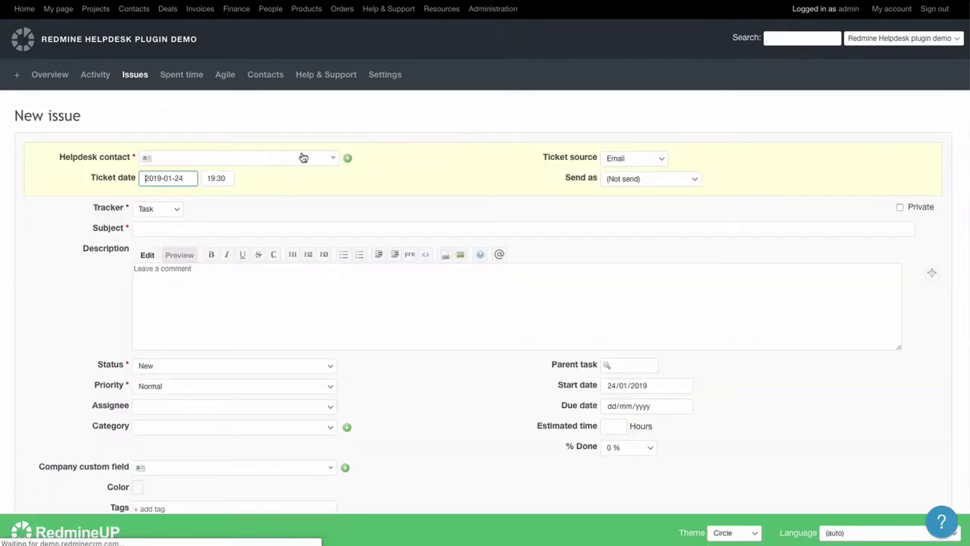
scroll(289, 160, "down", 1)
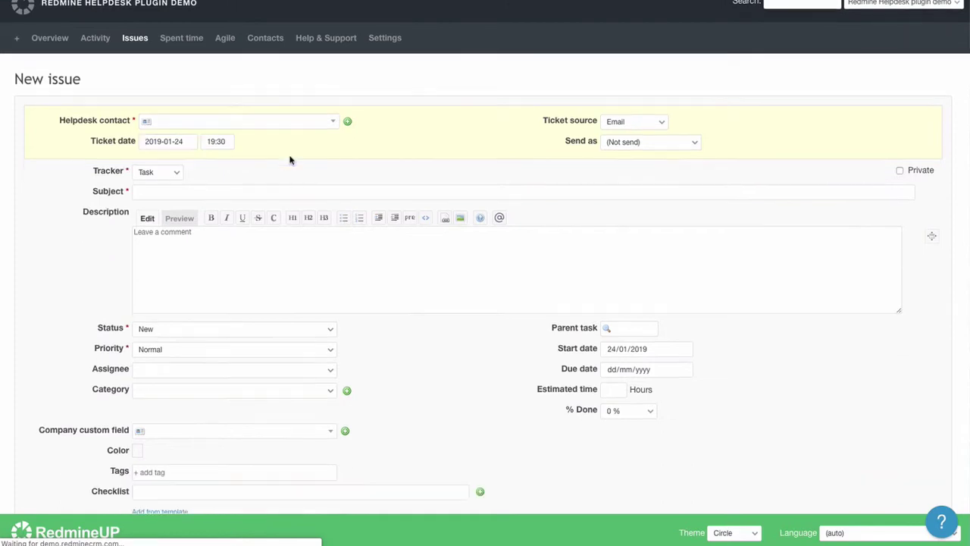
Select a customer from "Sunflower" Ltd. as the new issue's helpdesk contact
left_click(239, 125)
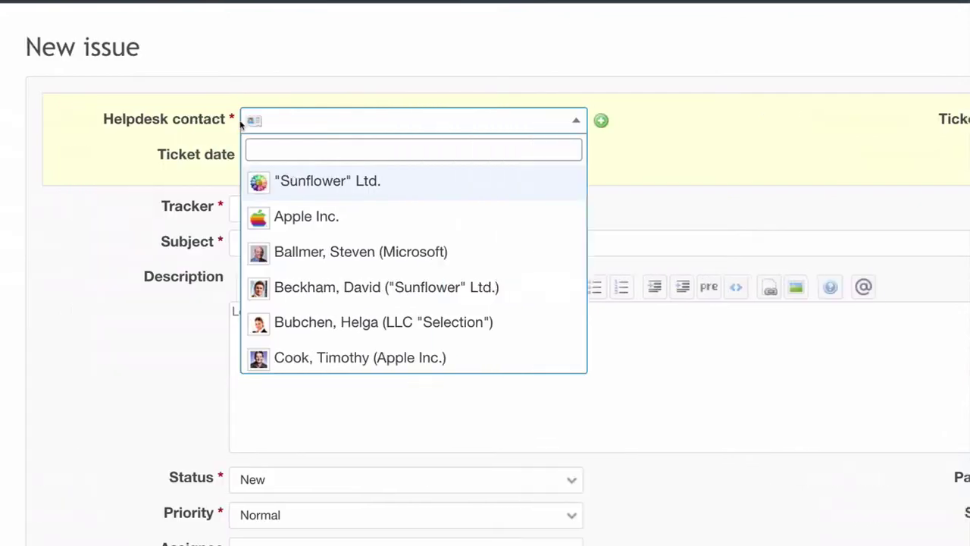
scroll(379, 220, "down", 5)
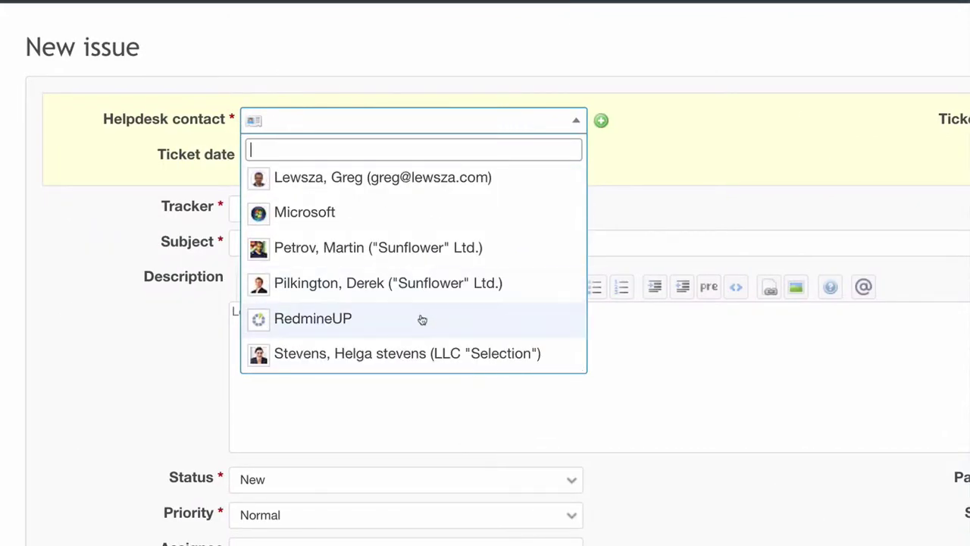
left_click(424, 248)
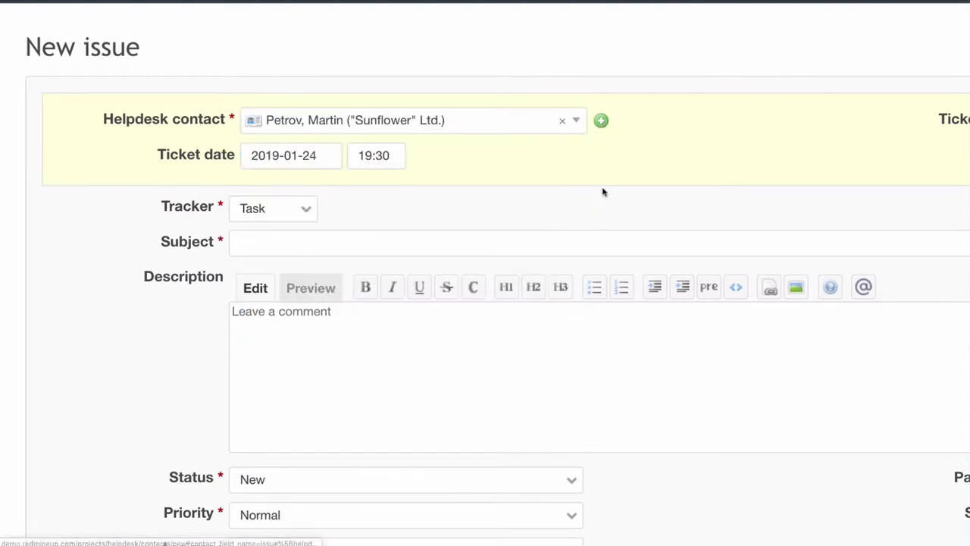
Review the available choices for the new issue's ticket source, send-as mode and tracker
left_click(485, 124)
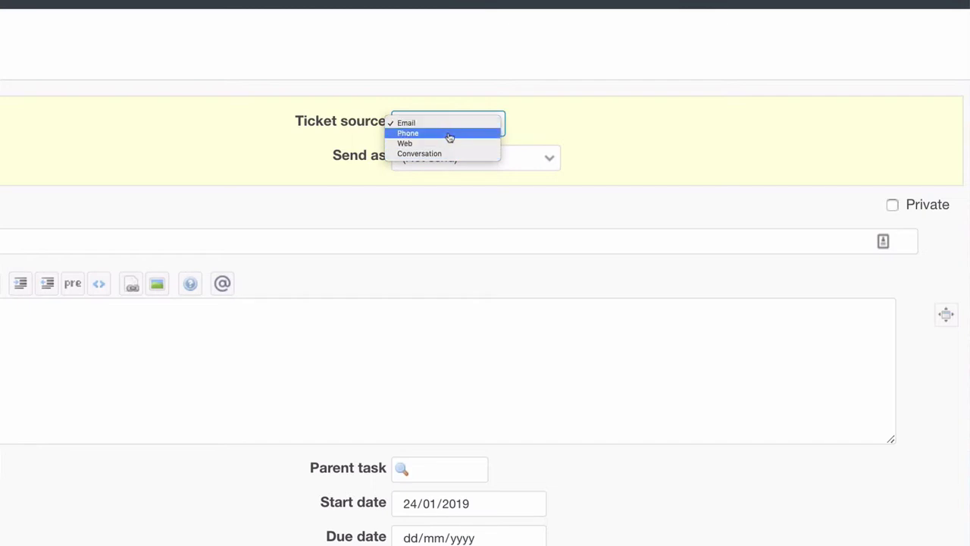
left_click(364, 125)
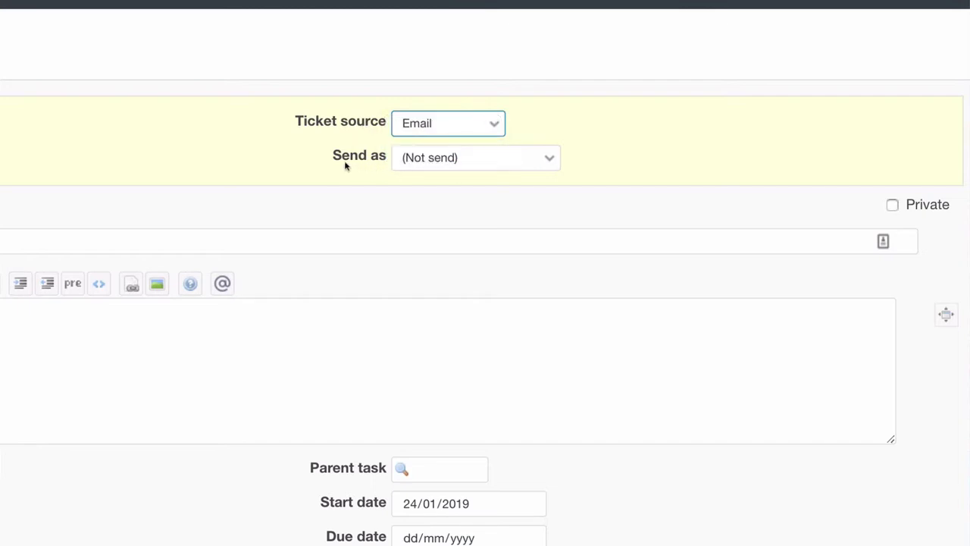
left_click(433, 163)
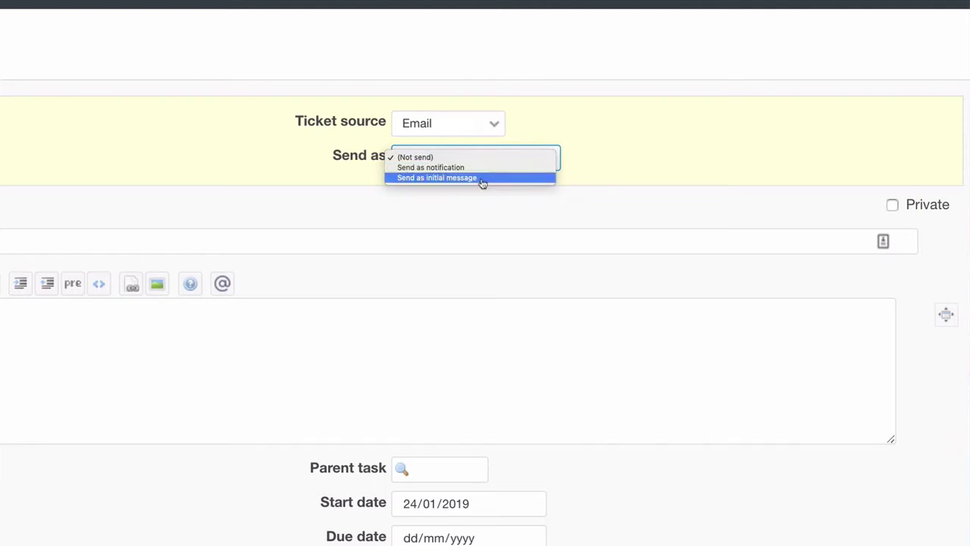
left_click(470, 212)
left_click(151, 175)
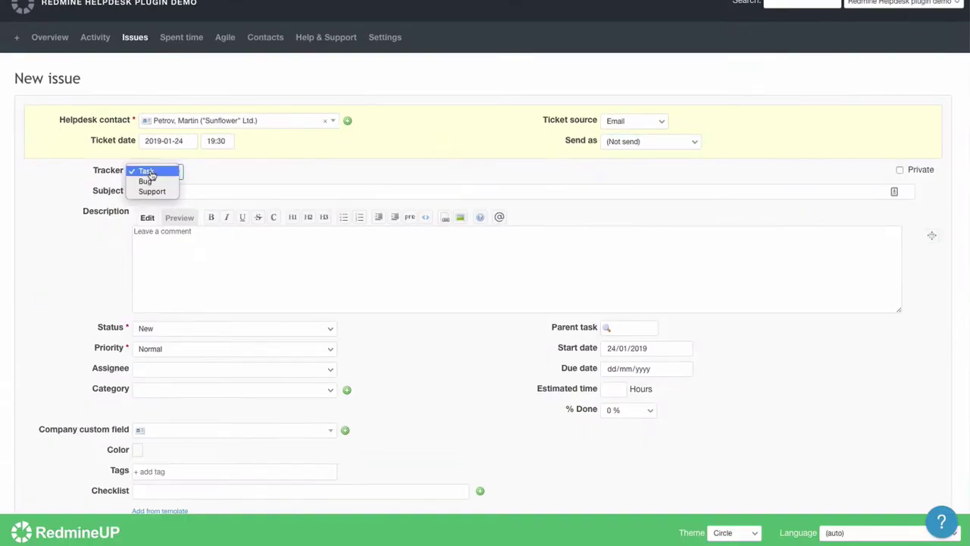
left_click(220, 168)
Set the new issue's category to Requests and keep the Managers group as assignee
scroll(205, 260, "down", 2)
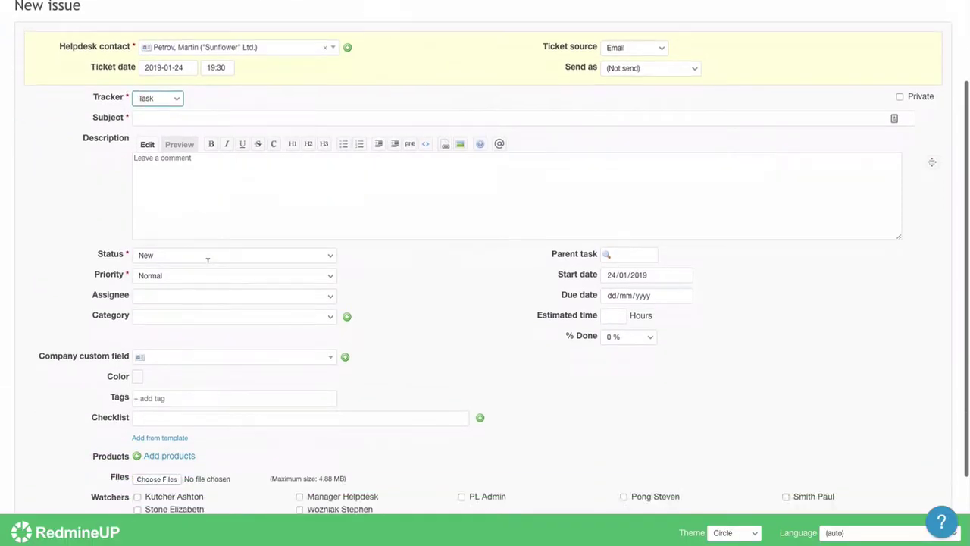
scroll(207, 260, "down", 2)
left_click(222, 246)
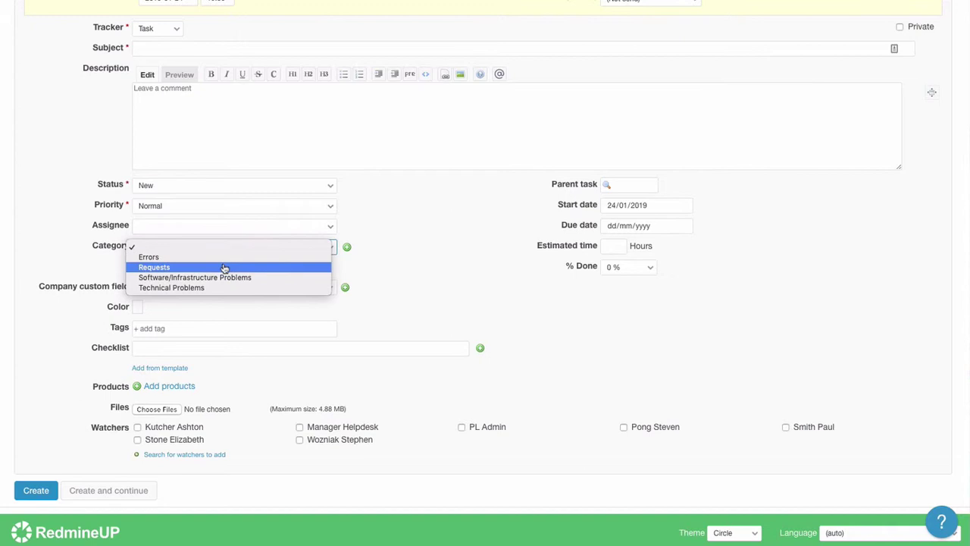
left_click(224, 268)
scroll(218, 303, "down", 3)
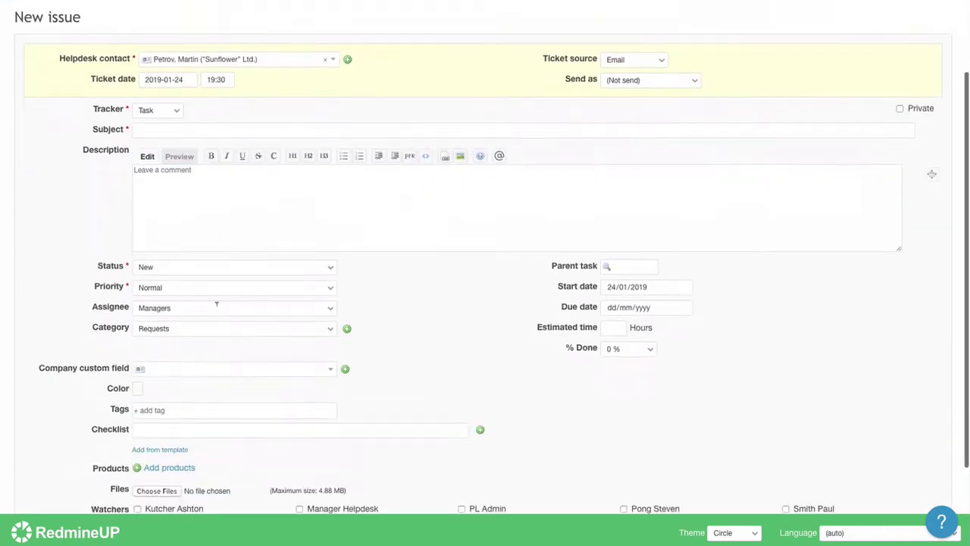
scroll(216, 303, "down", 2)
left_click(162, 225)
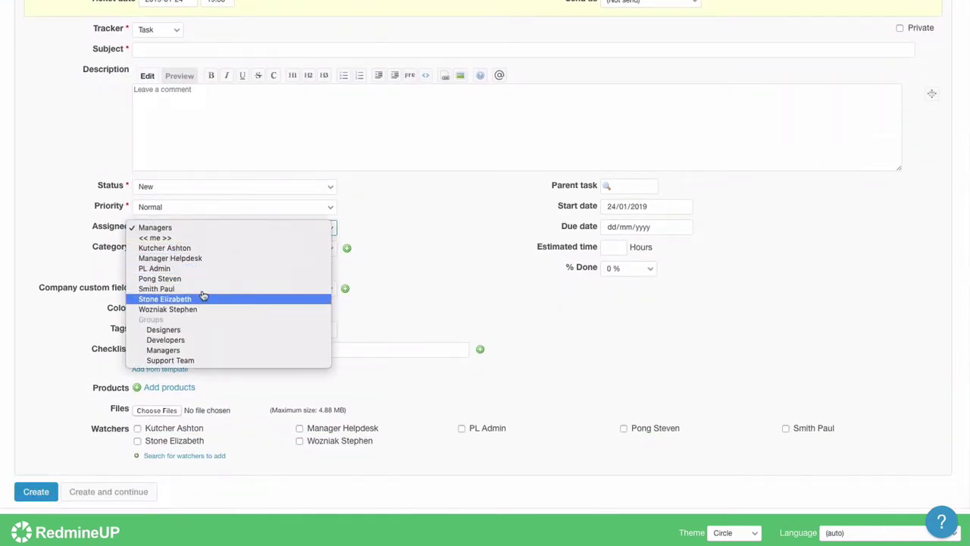
left_click(202, 228)
Set the new issue's category to Technical Problems
left_click(217, 247)
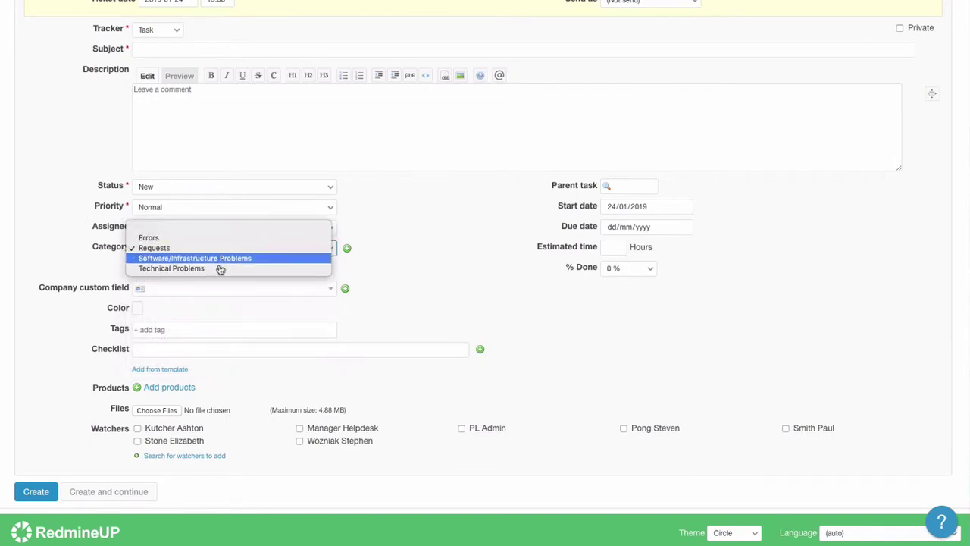
left_click(220, 268)
scroll(230, 405, "down", 3)
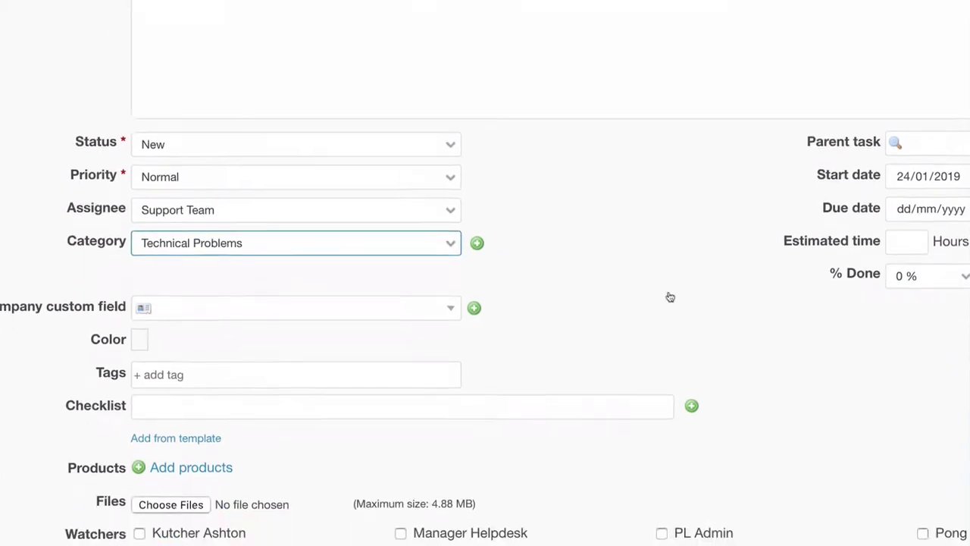
Add the tags bug and beta to the new issue
scroll(610, 299, "down", 3)
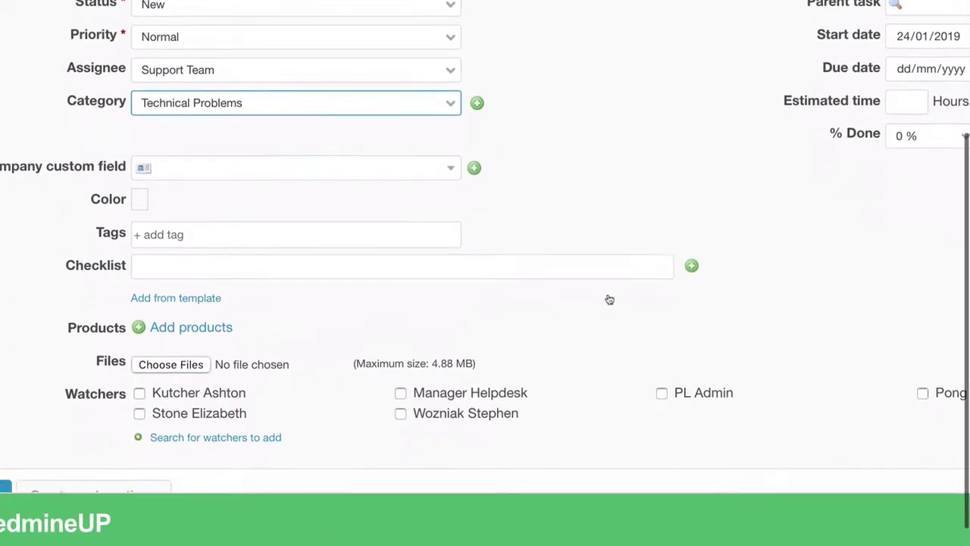
left_click(195, 174)
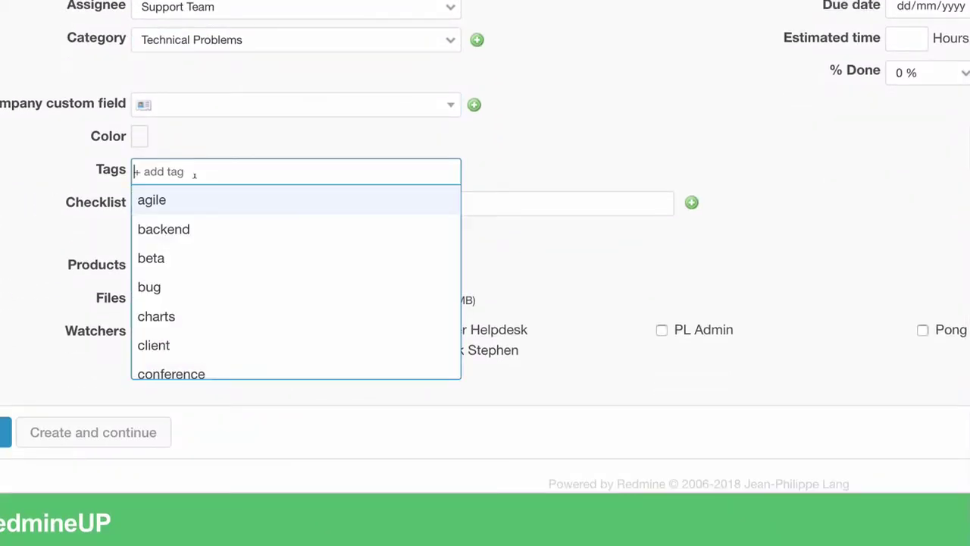
scroll(217, 256, "down", 3)
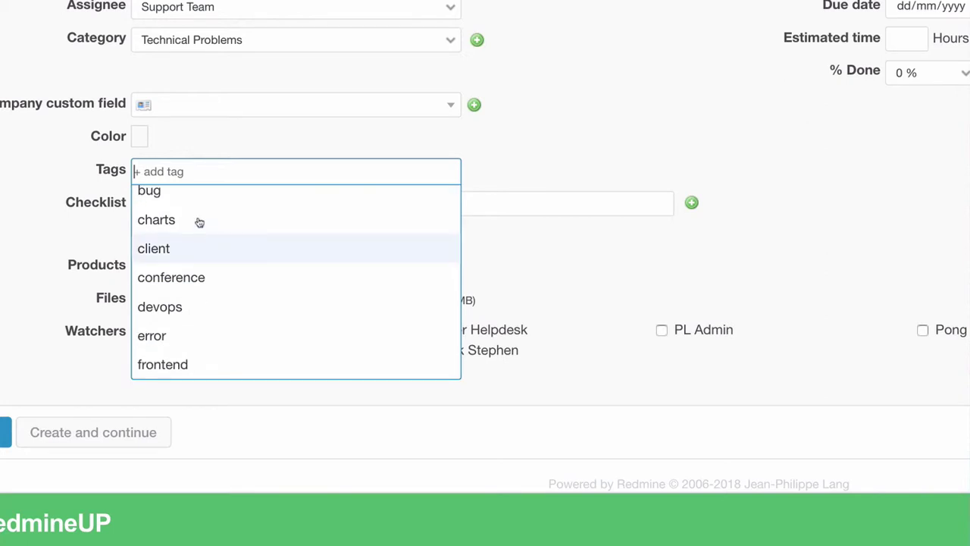
left_click(191, 199)
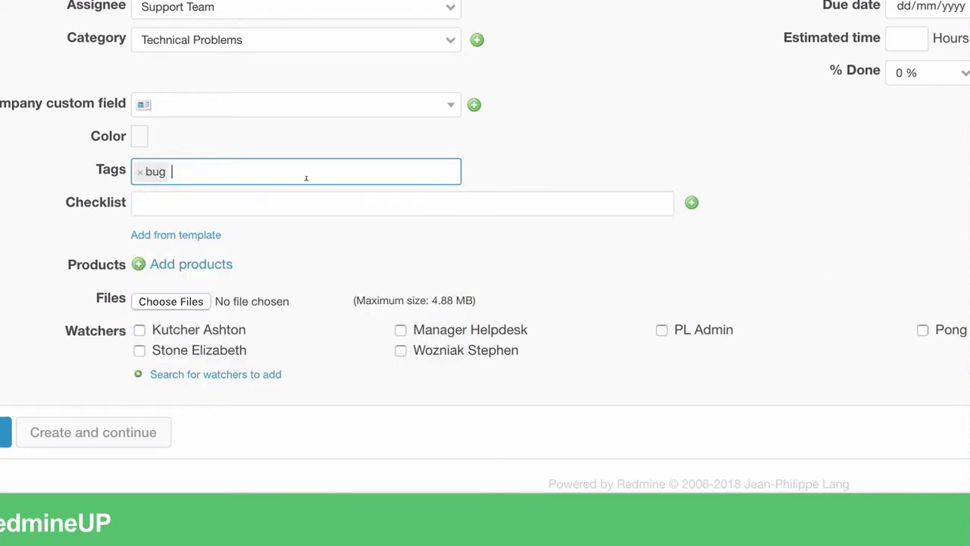
left_click(255, 174)
left_click(284, 271)
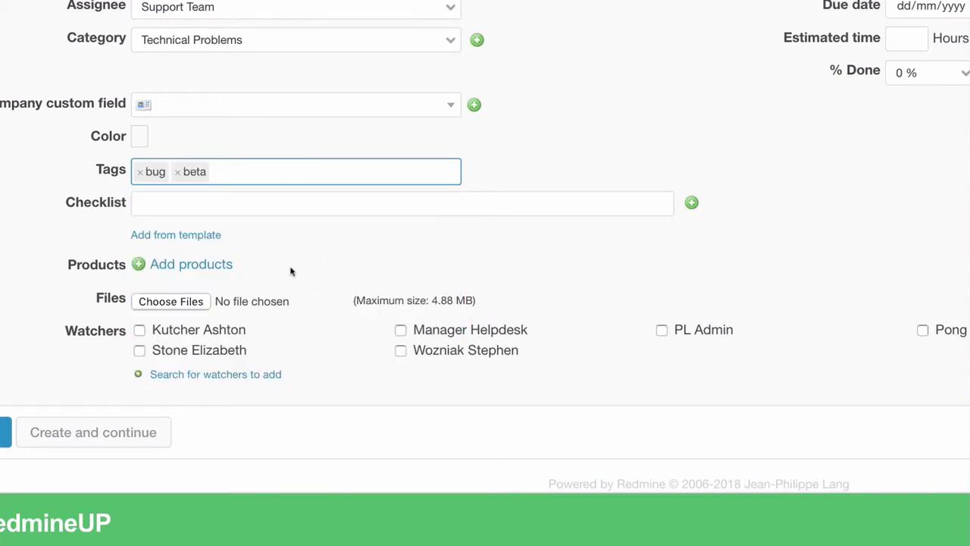
Fill the new issue's checklist from the design checklist template and try to create the issue and continue
left_click(199, 236)
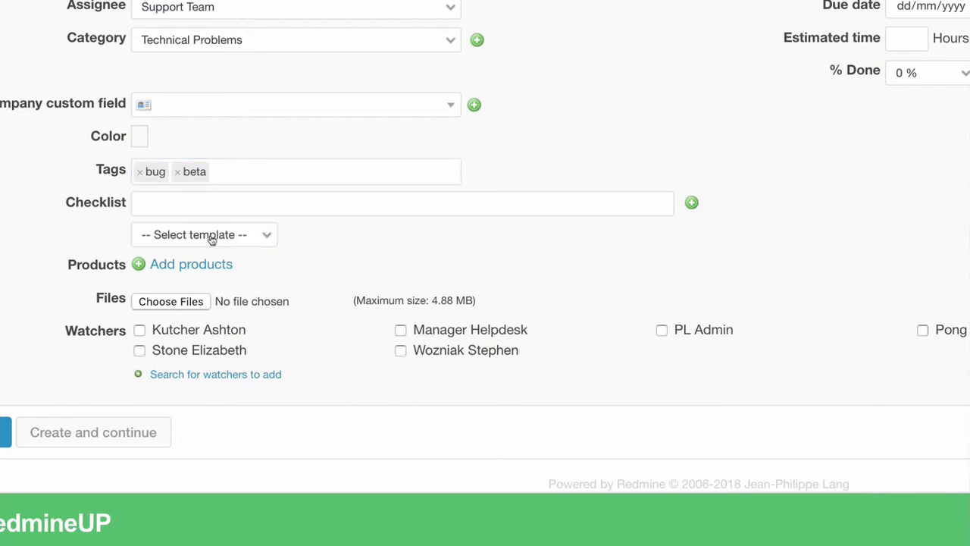
left_click(203, 236)
left_click(218, 255)
scroll(412, 260, "down", 3)
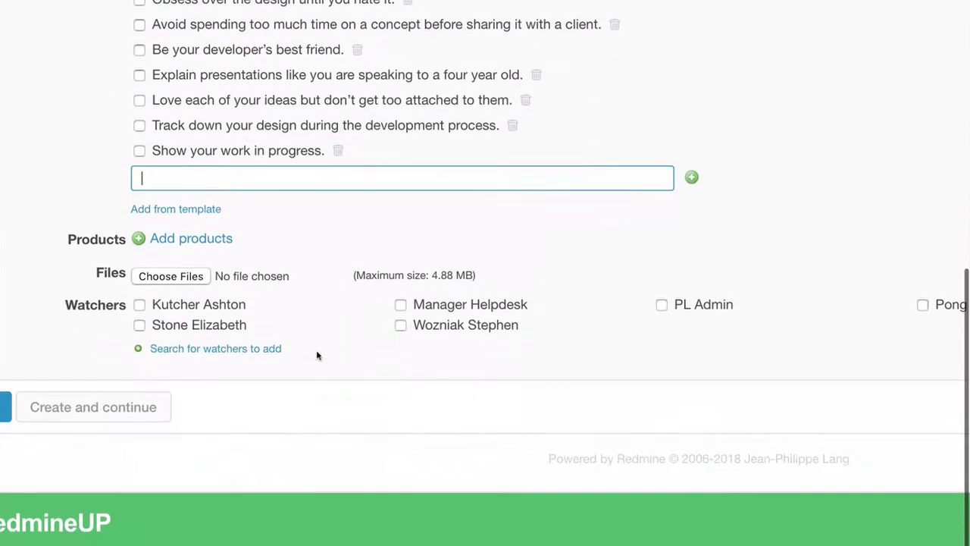
left_click(118, 407)
Open the Redmine Helpdesk plugin settings in the administration area
left_click(381, 79)
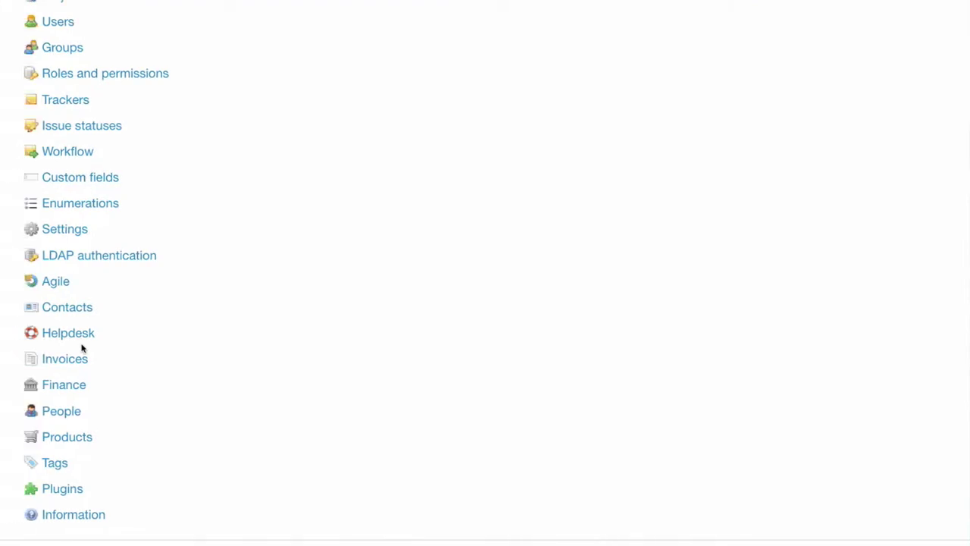
left_click(74, 339)
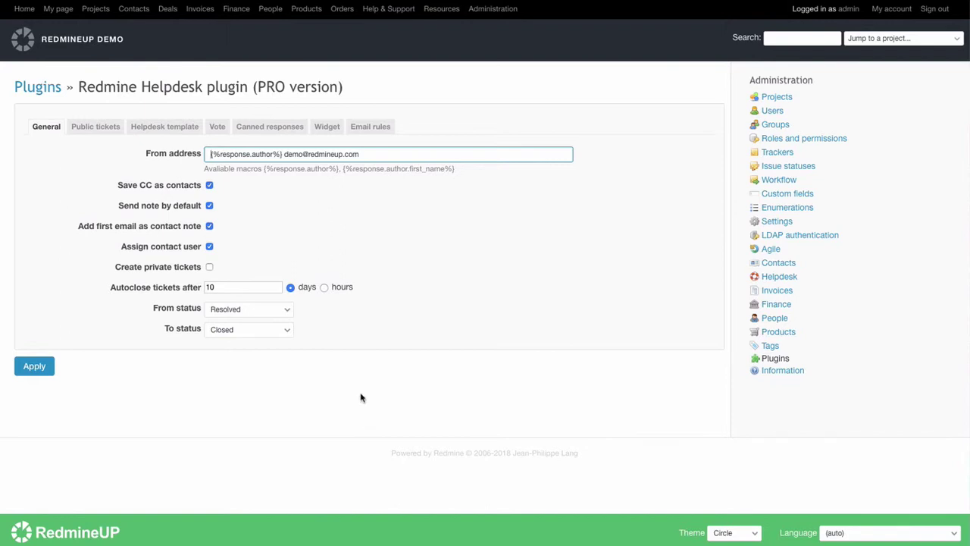
left_click(367, 332)
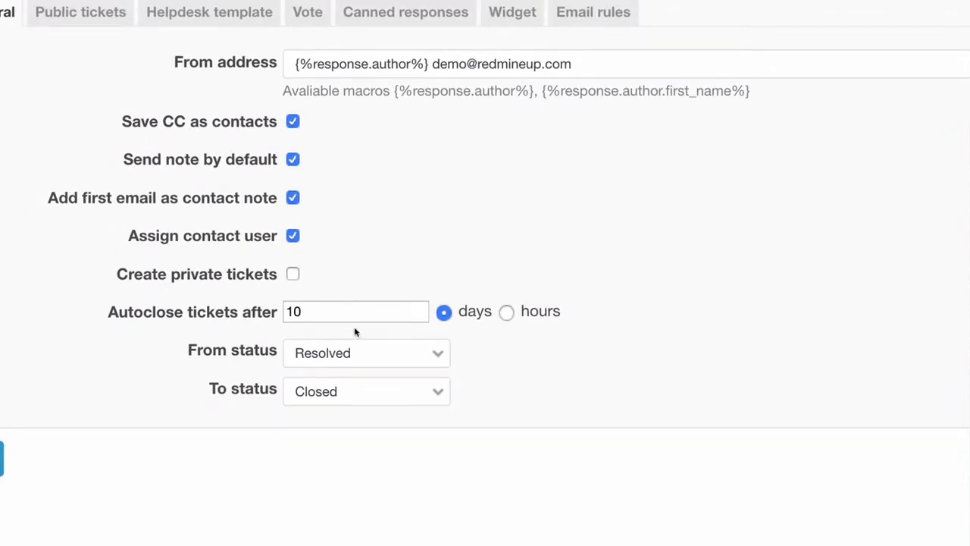
Review the general ticket autoclose settings, keeping Resolved as the from status and Closed as the to status
left_click_drag(317, 311, 281, 317)
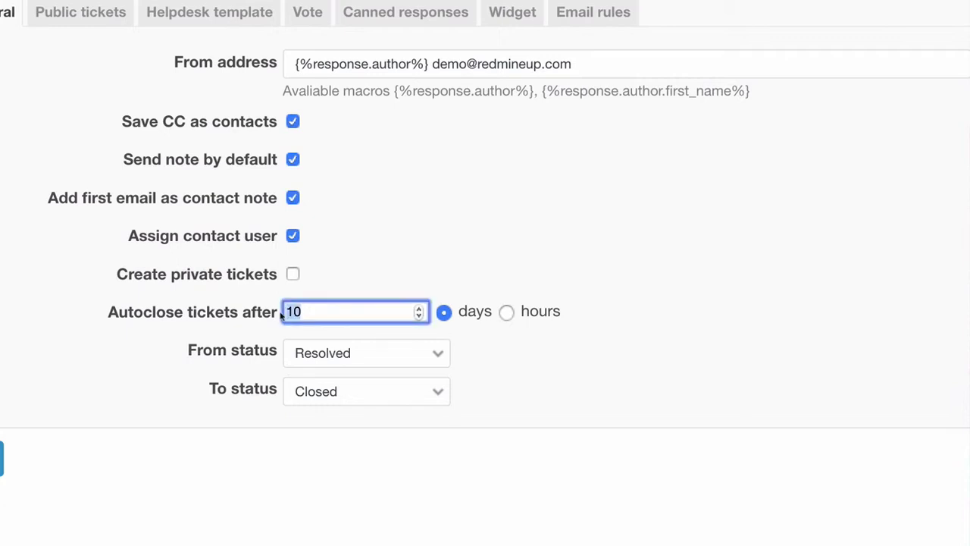
left_click(323, 297)
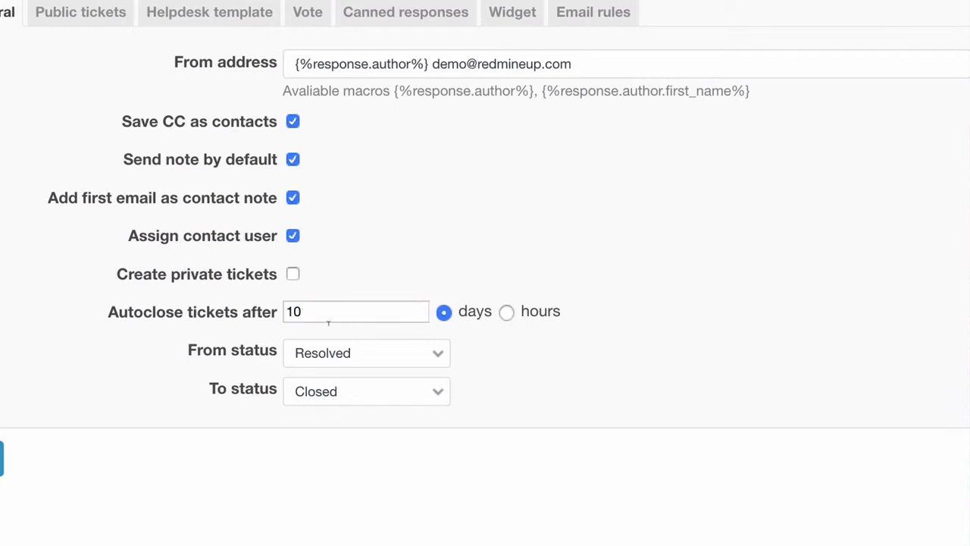
left_click(382, 358)
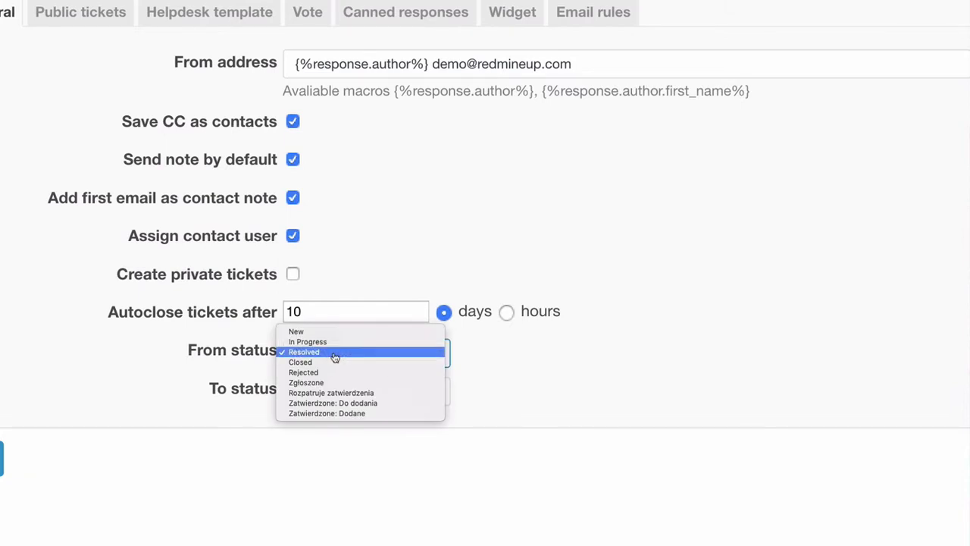
left_click(334, 356)
left_click(346, 392)
left_click(377, 332)
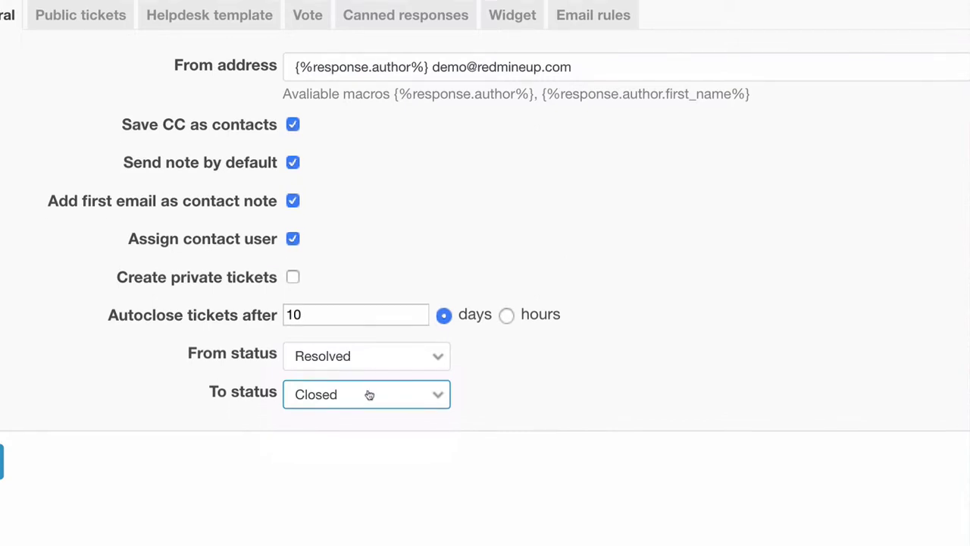
scroll(368, 394, "up", 1)
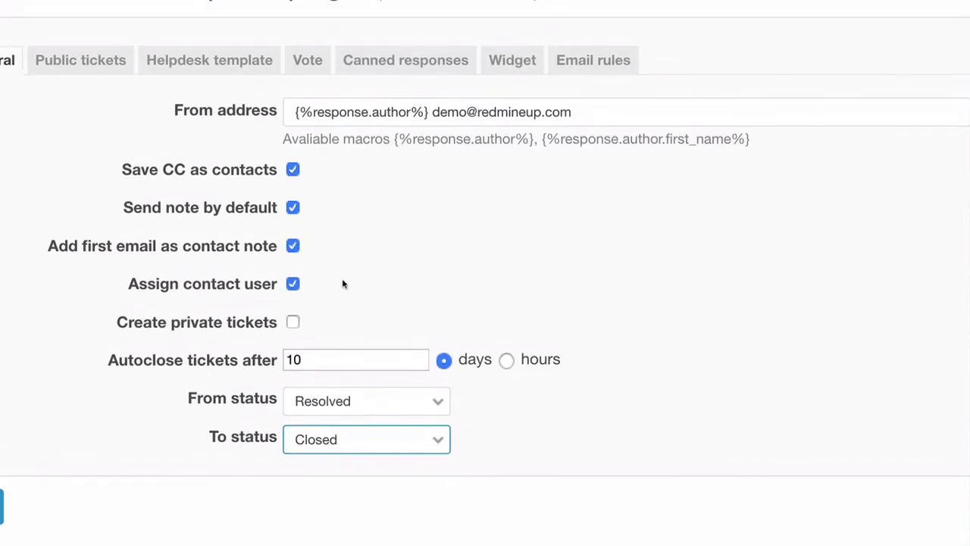
scroll(343, 284, "left", 3)
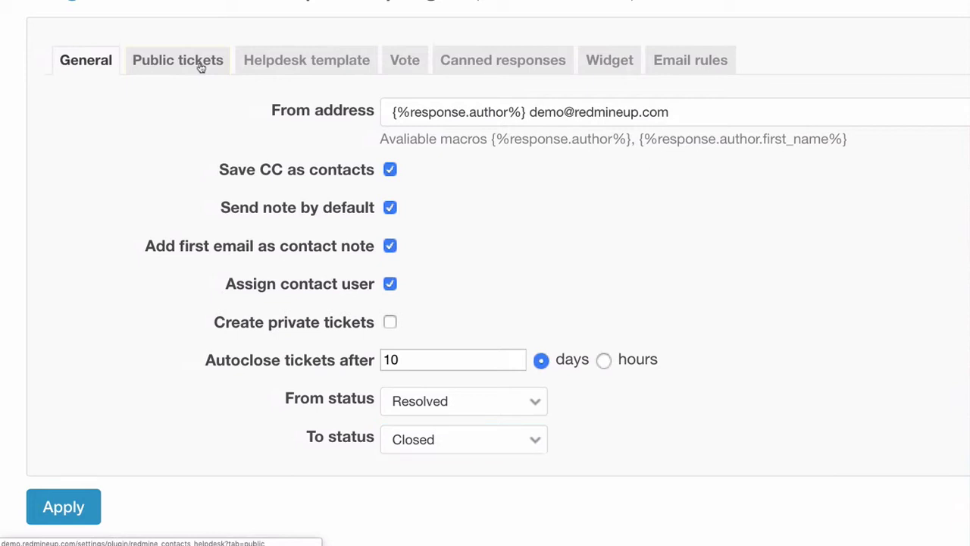
Review the plugin's public tickets settings, including the public page title
left_click(200, 64)
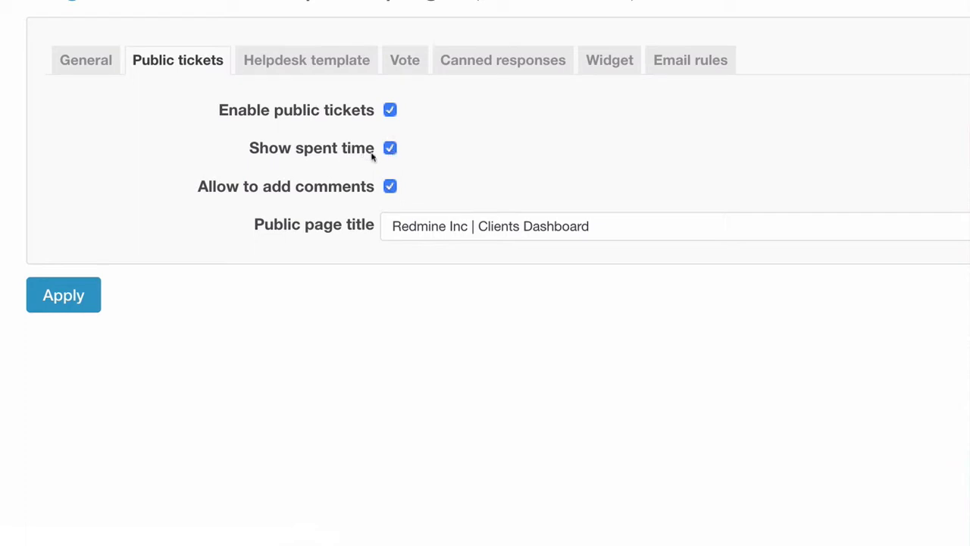
triple_click(446, 226)
left_click(467, 200)
Examine the answer template's subject, email header and email footer in the helpdesk template settings
left_click(336, 61)
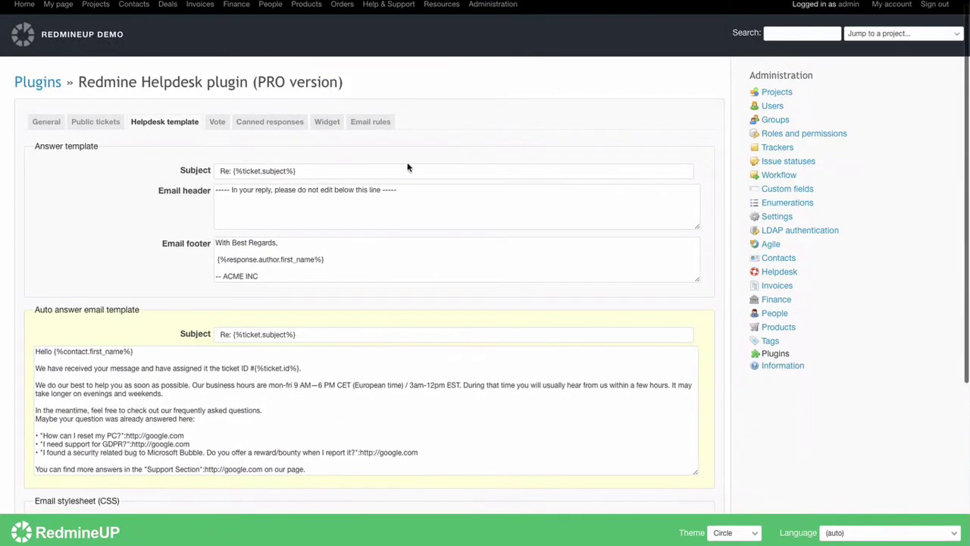
scroll(305, 164, "down", 2)
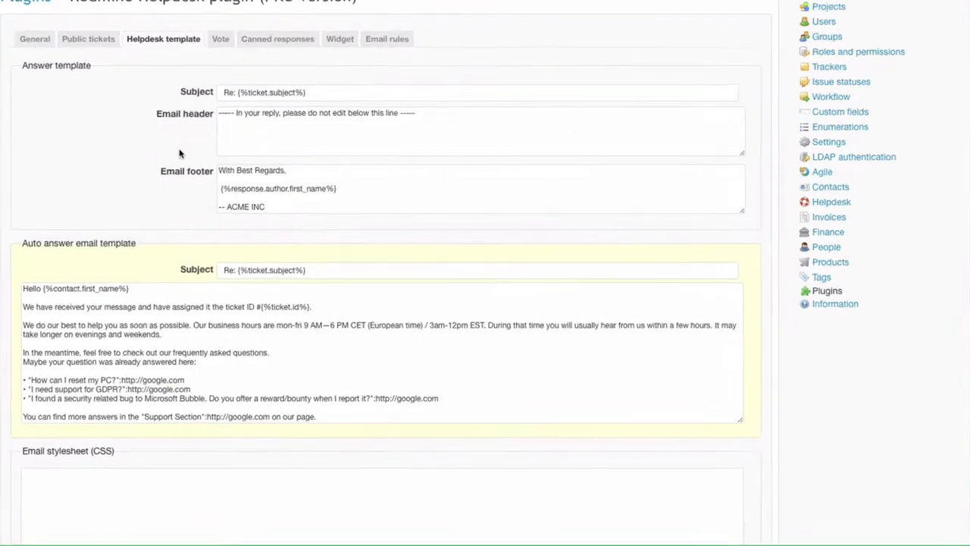
triple_click(281, 94)
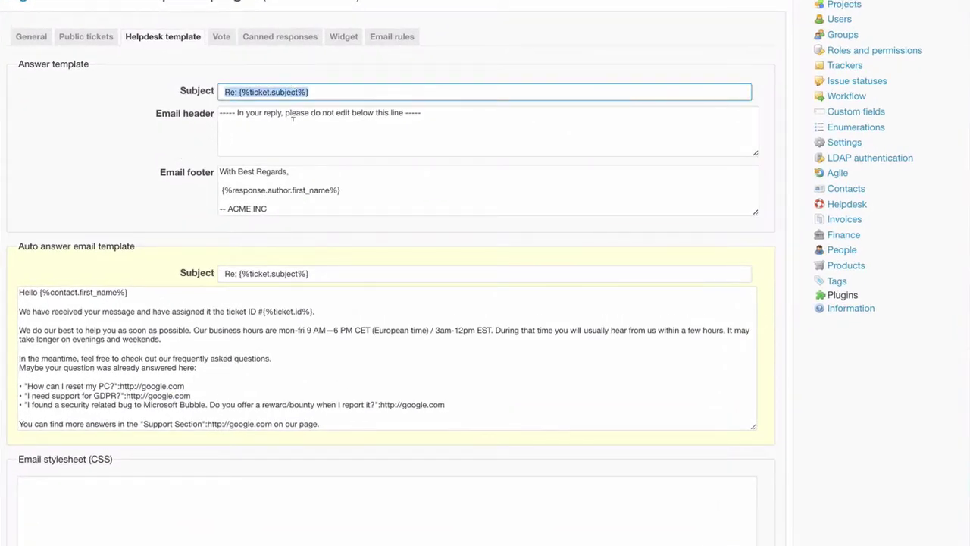
left_click(292, 118)
left_click(288, 189)
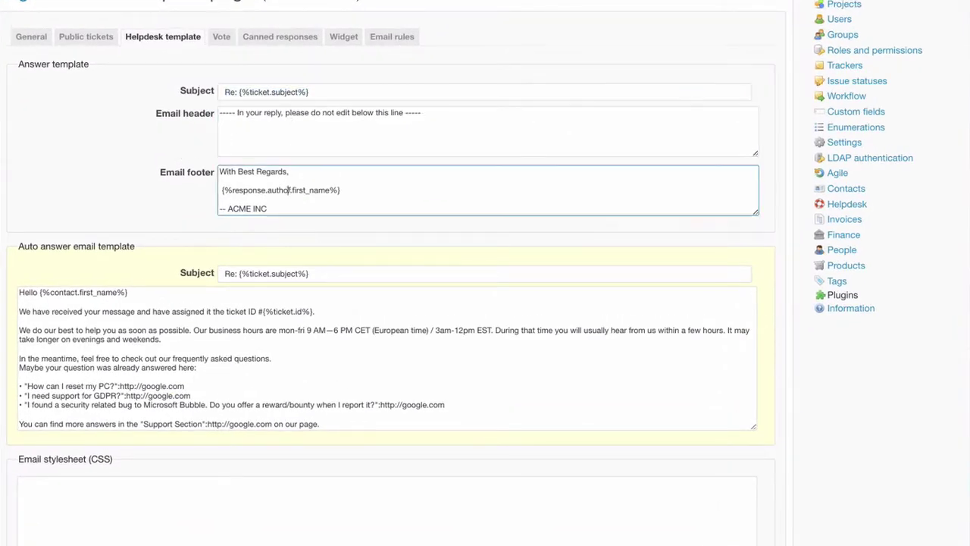
Examine the auto answer email template, the email stylesheet field and the available macros
scroll(265, 245, "down", 3)
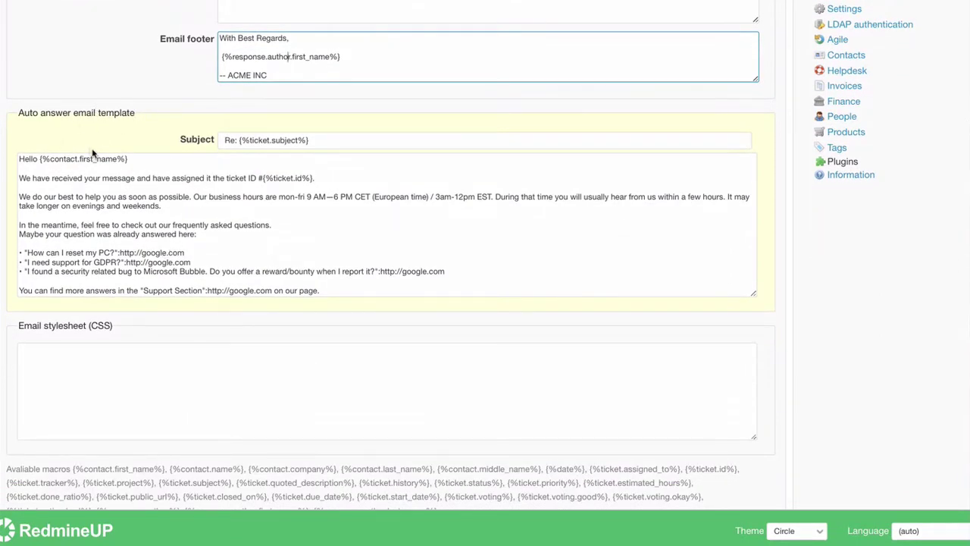
left_click(267, 350)
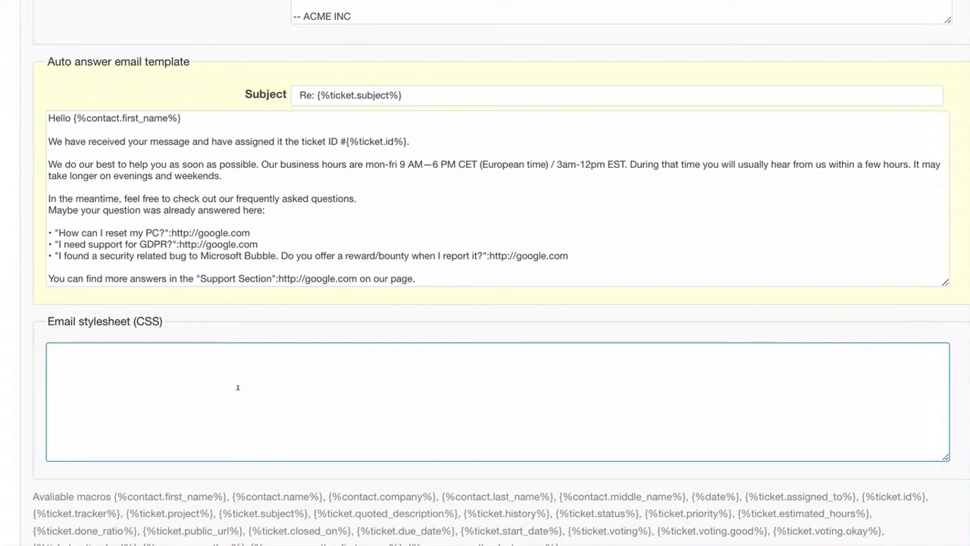
scroll(236, 387, "down", 2)
scroll(306, 471, "down", 2)
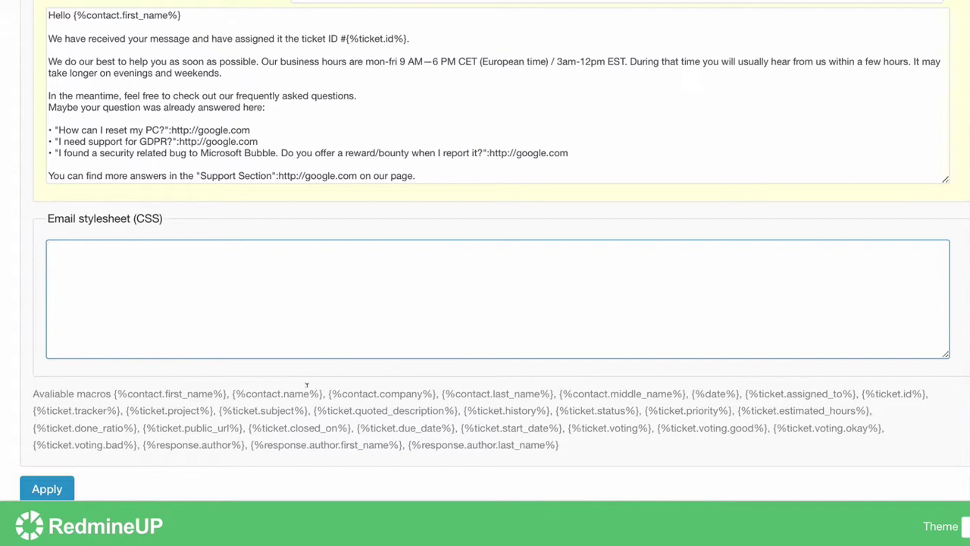
left_click(74, 15)
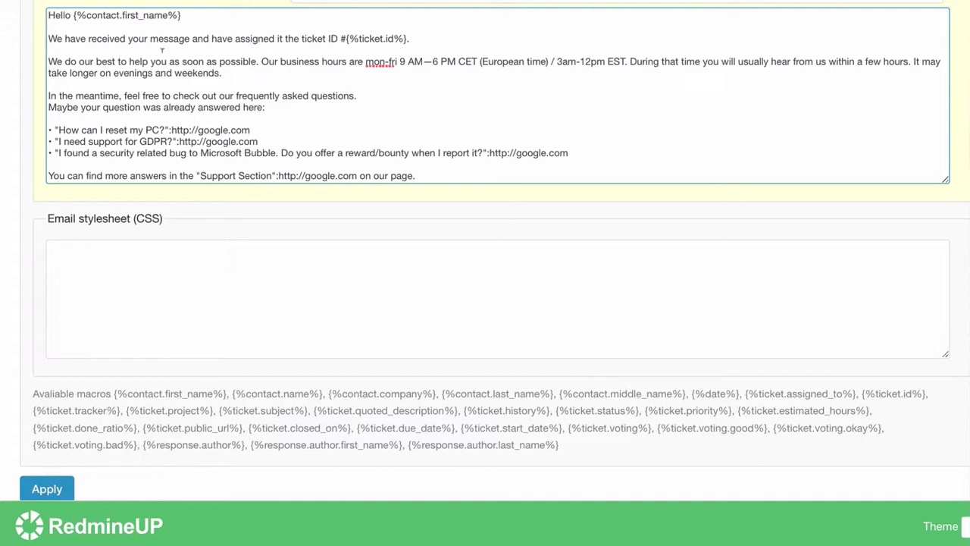
scroll(161, 50, "up", 6)
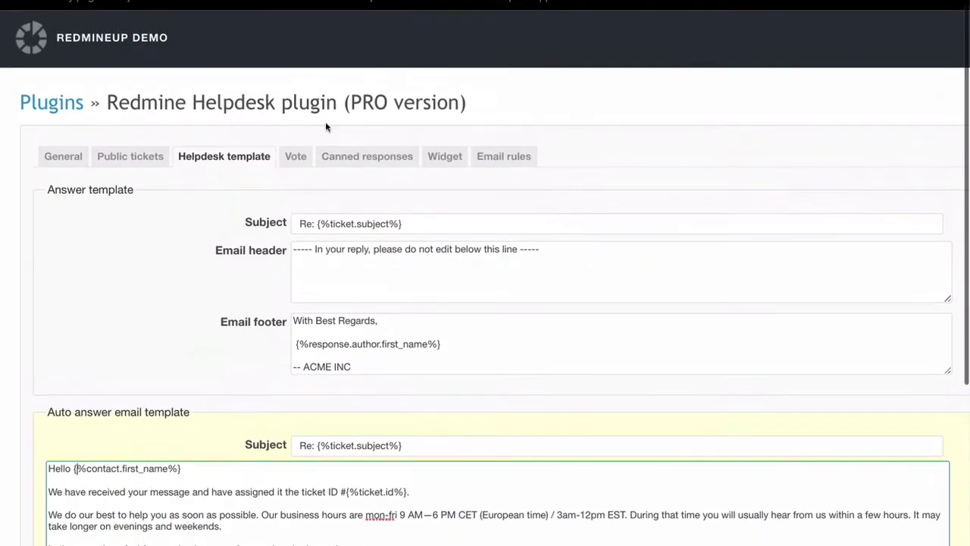
Review the plugin's vote, canned responses and widget settings
left_click(296, 156)
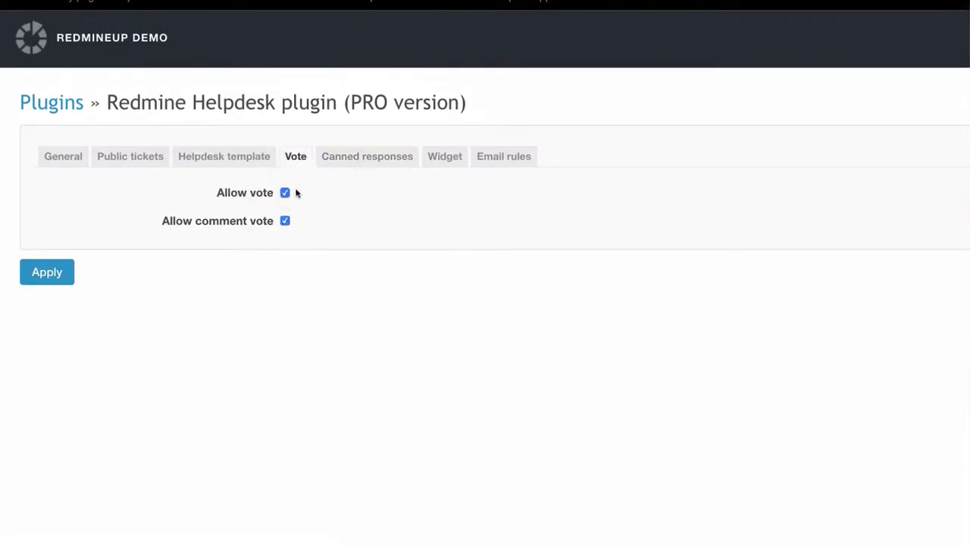
left_click(360, 158)
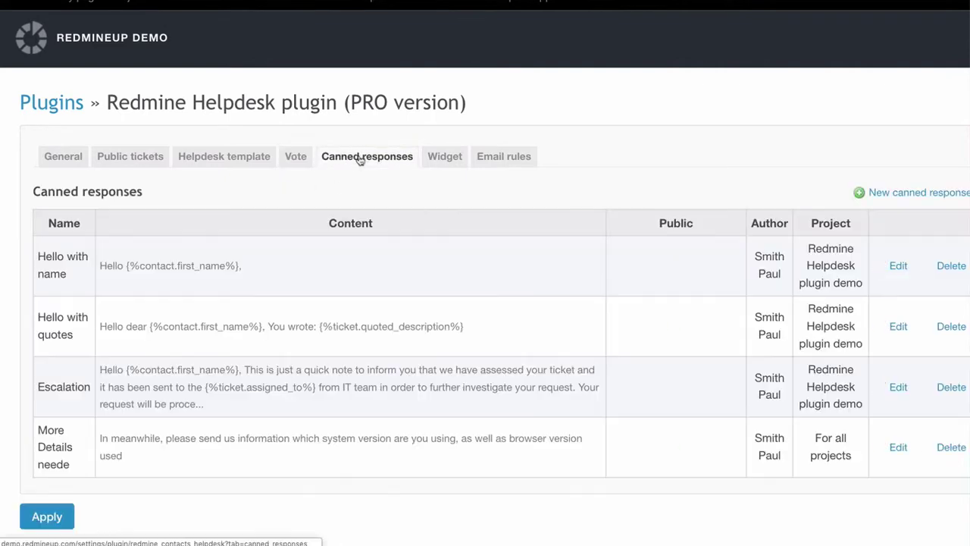
scroll(454, 243, "down", 1)
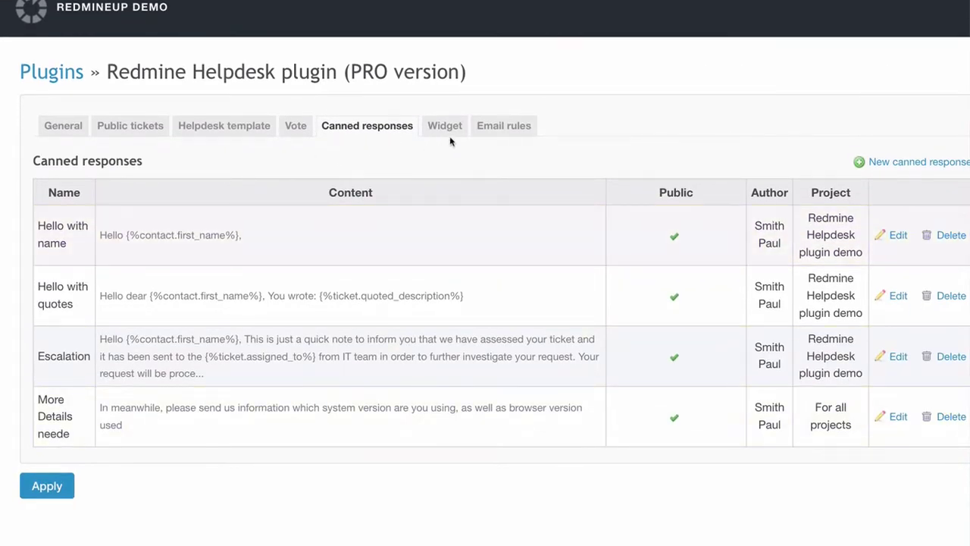
left_click(433, 126)
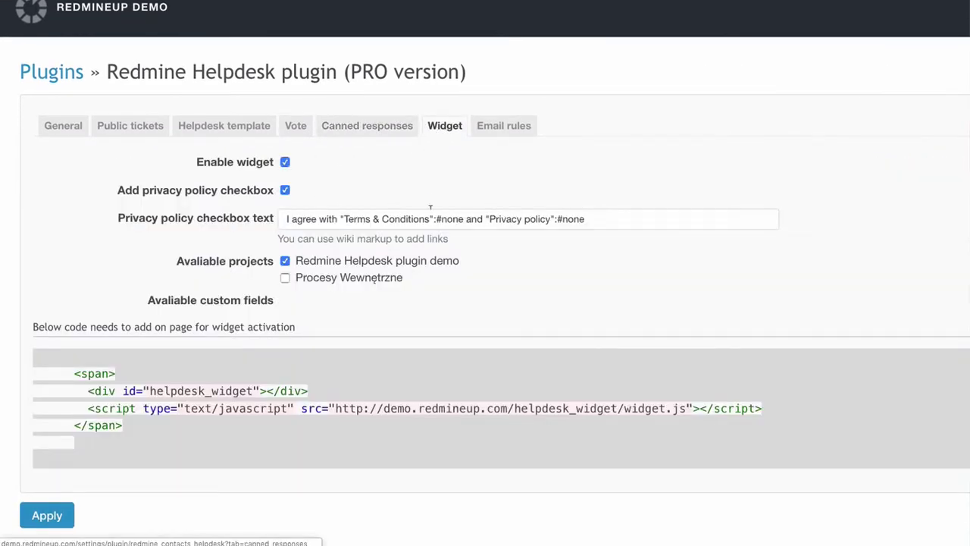
scroll(439, 174, "down", 2)
Open the incoming email rule for ASAP subjects for editing and check its message type and subject conditions
left_click(497, 67)
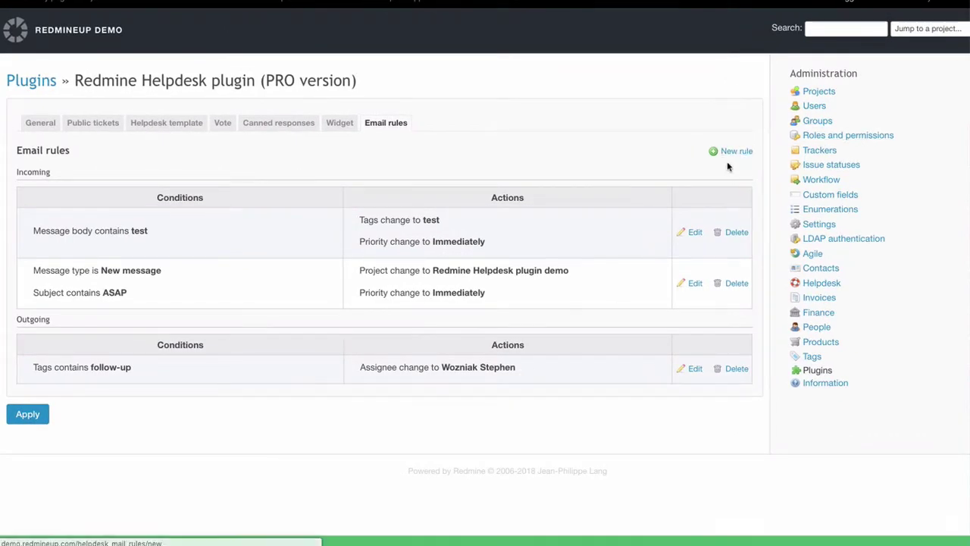
left_click(694, 282)
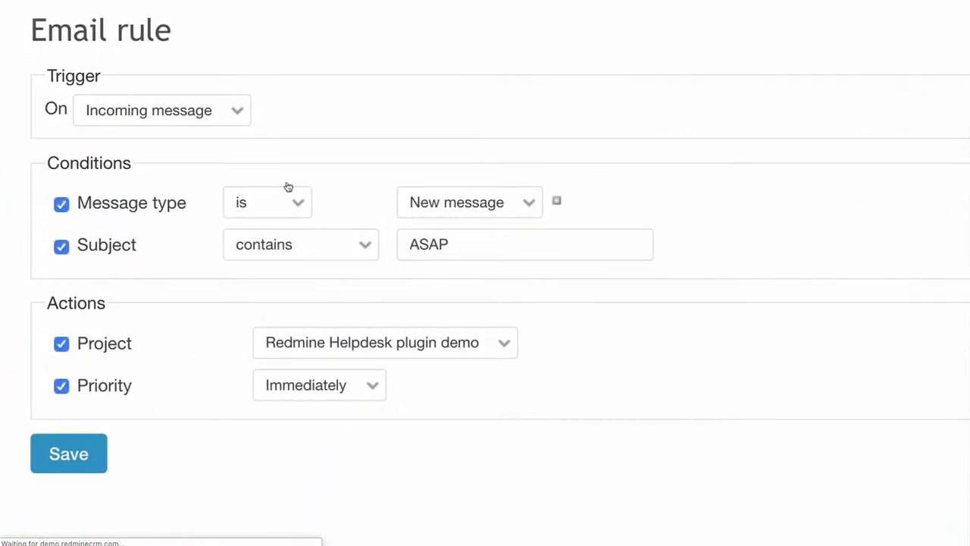
left_click(461, 205)
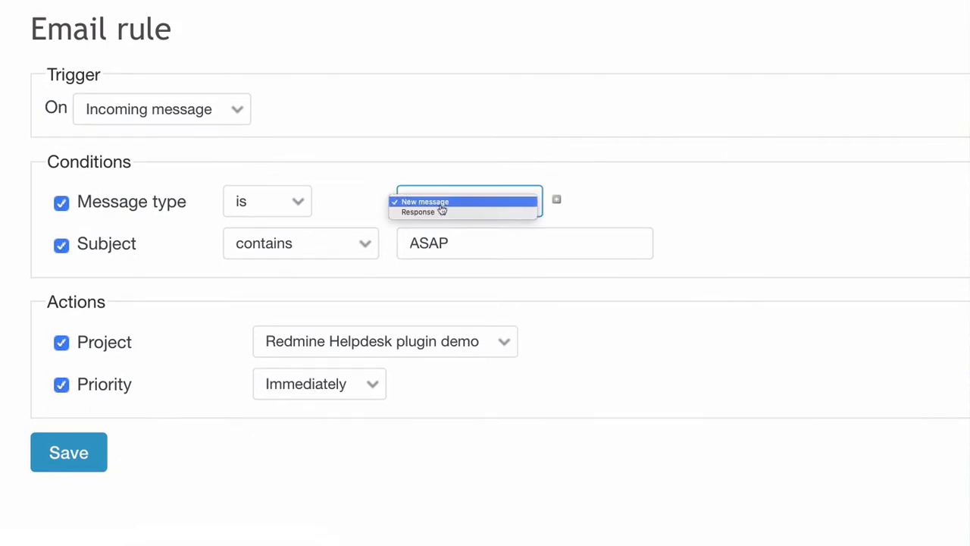
left_click(370, 204)
left_click(473, 235)
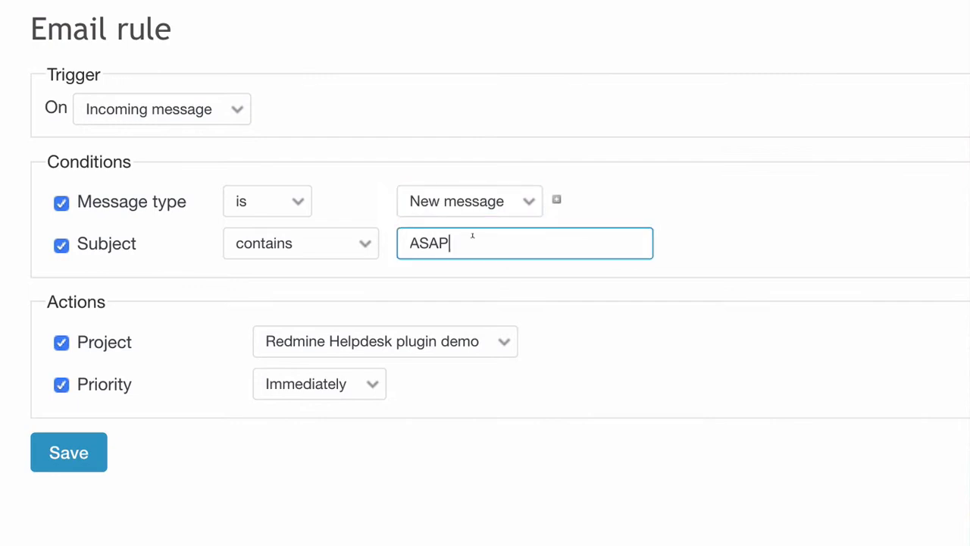
double_click(478, 235)
left_click(485, 235)
Check the priority choices in the email rule's actions, keeping Immediately
scroll(510, 331, "down", 1)
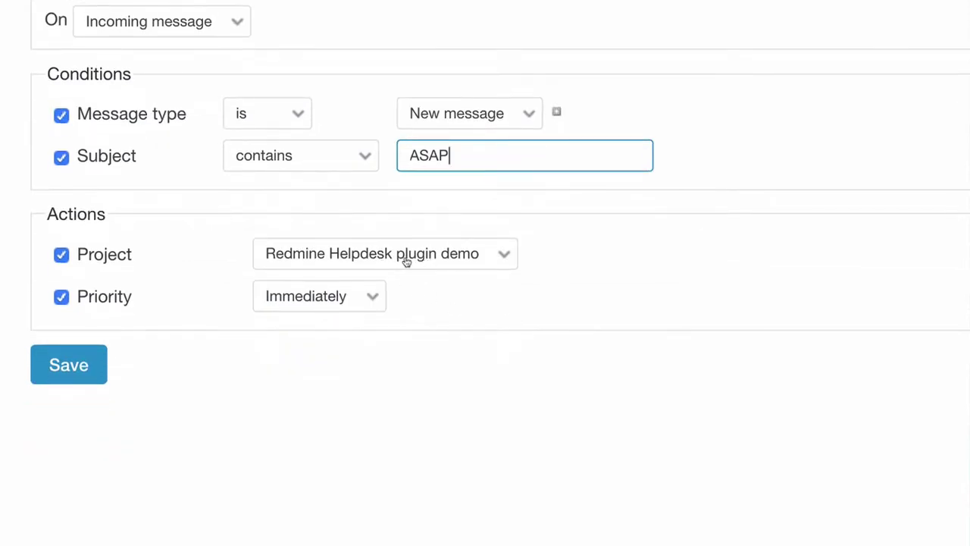
left_click(360, 303)
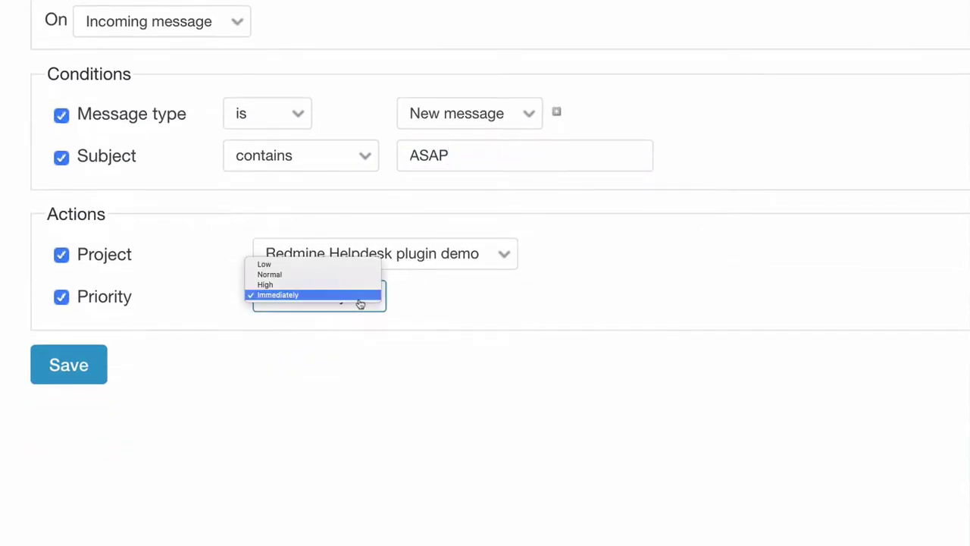
left_click(505, 310)
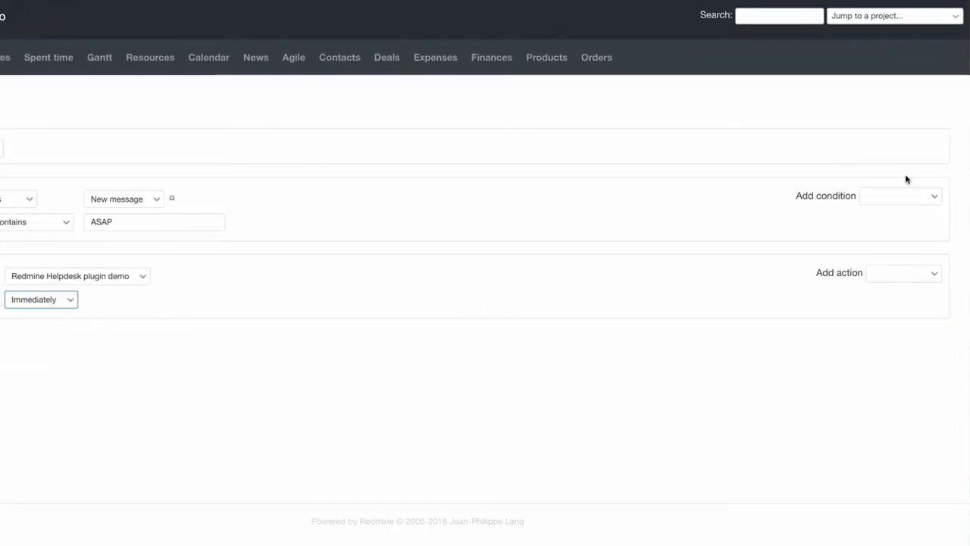
Add a Contact condition to the email rule and set it to the matching Apple Inc. contact
left_click(917, 196)
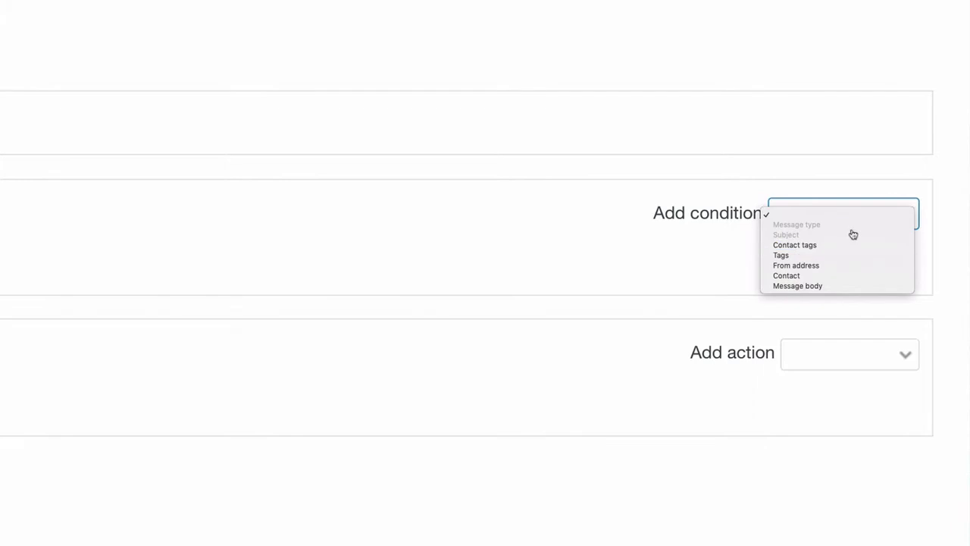
left_click(814, 281)
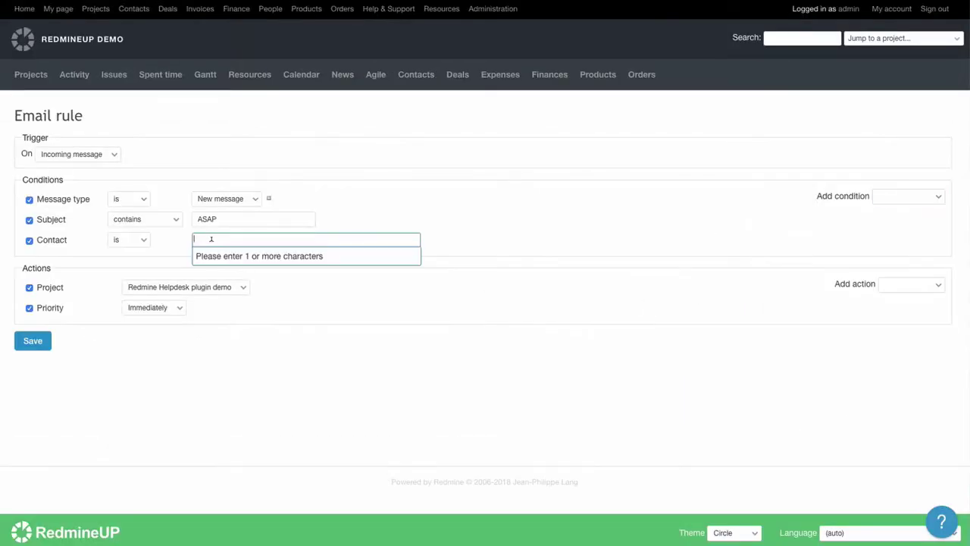
type("kov")
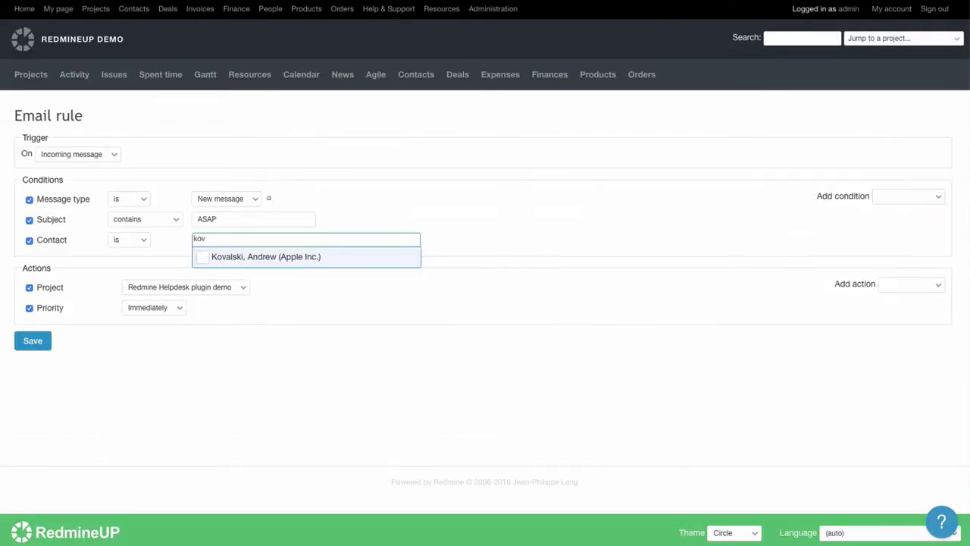
left_click(250, 258)
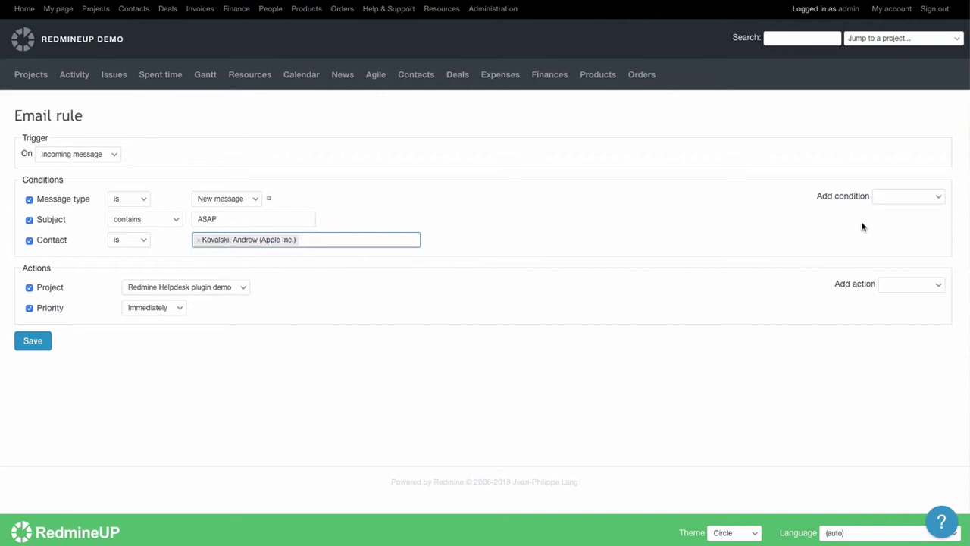
Add a Message body condition to the email rule and place the cursor in its empty text value
left_click(911, 198)
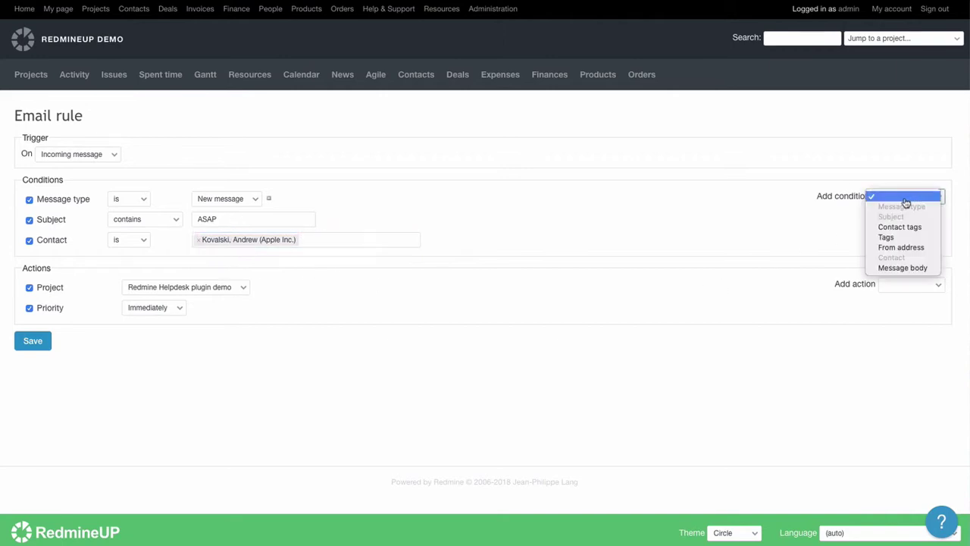
left_click(903, 268)
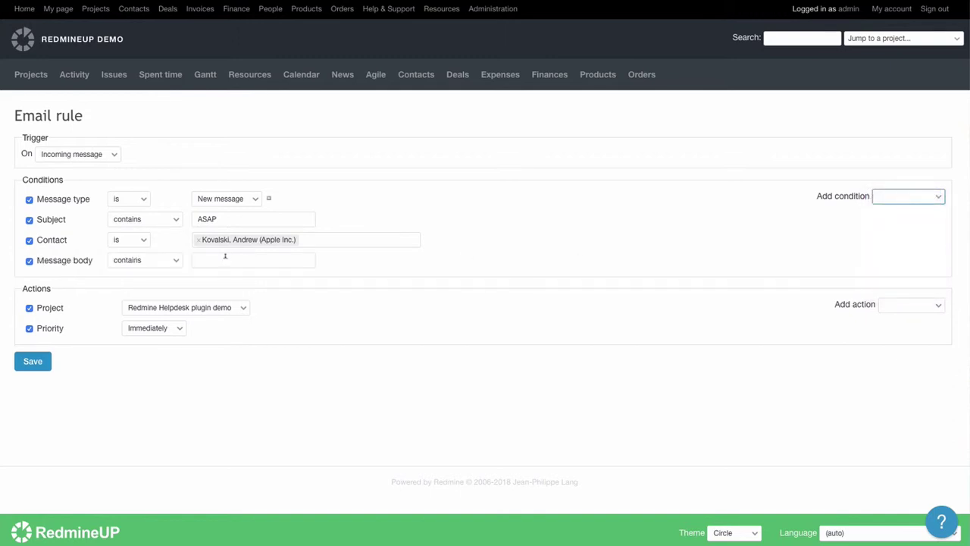
left_click(250, 256)
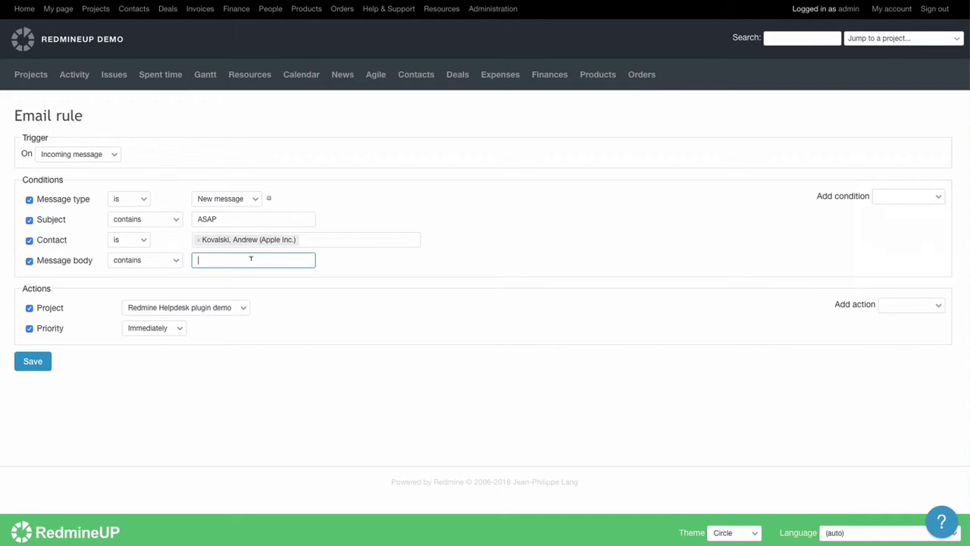
Check which additional actions can be added to the email rule without adding one
left_click(910, 304)
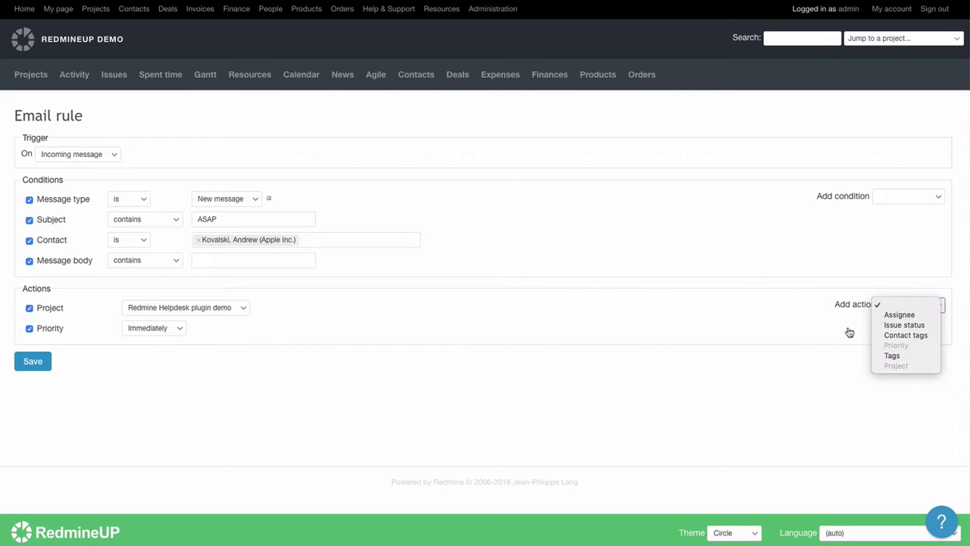
left_click(850, 333)
left_click(896, 306)
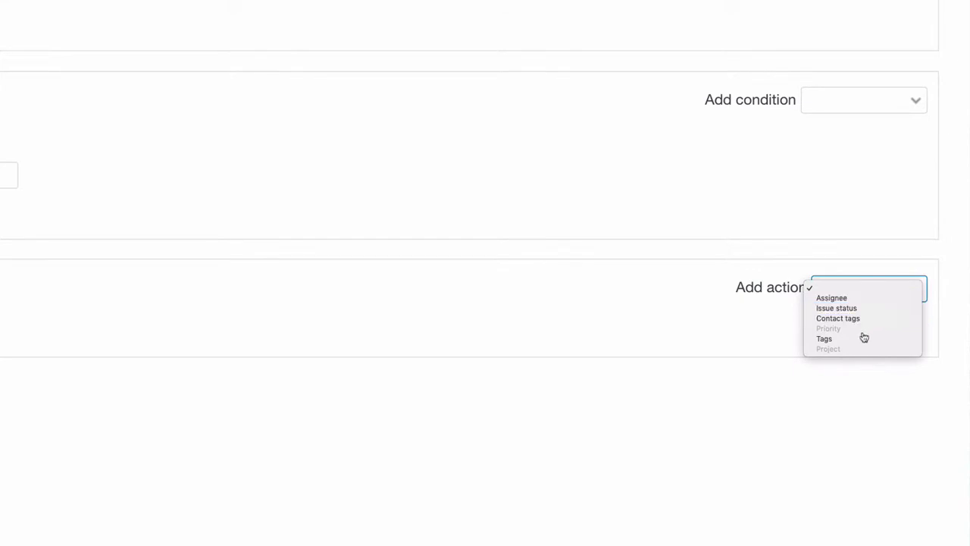
left_click(722, 367)
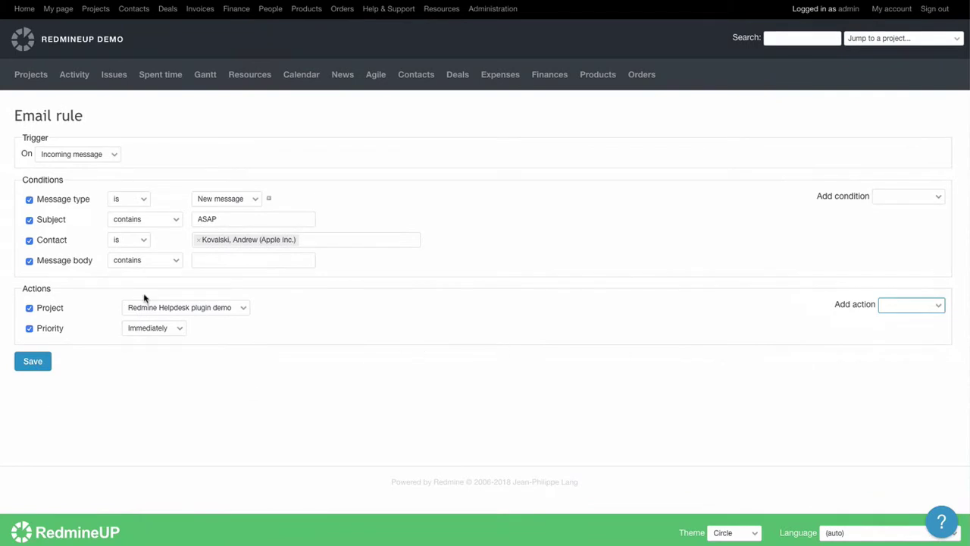
Set the email rule's trigger to Outgoing message
left_click(82, 154)
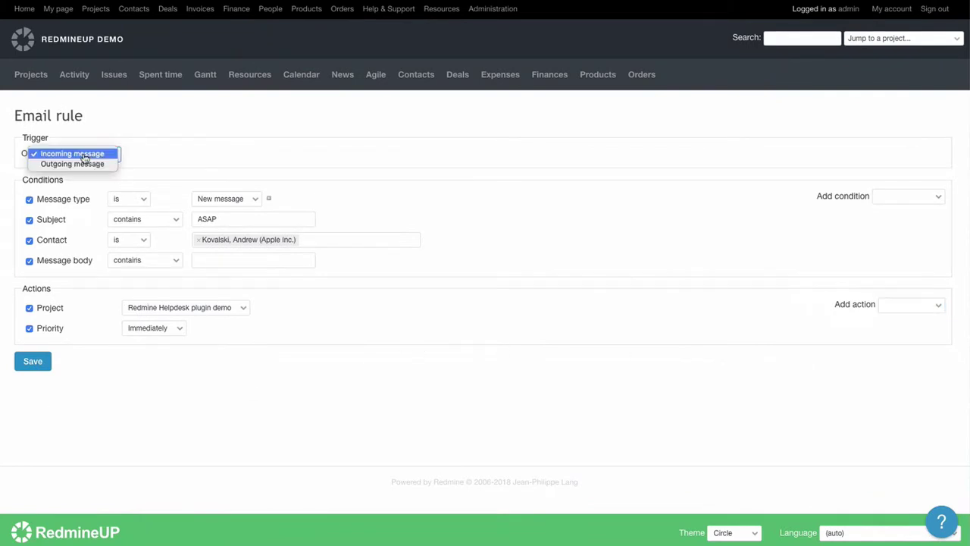
left_click(82, 164)
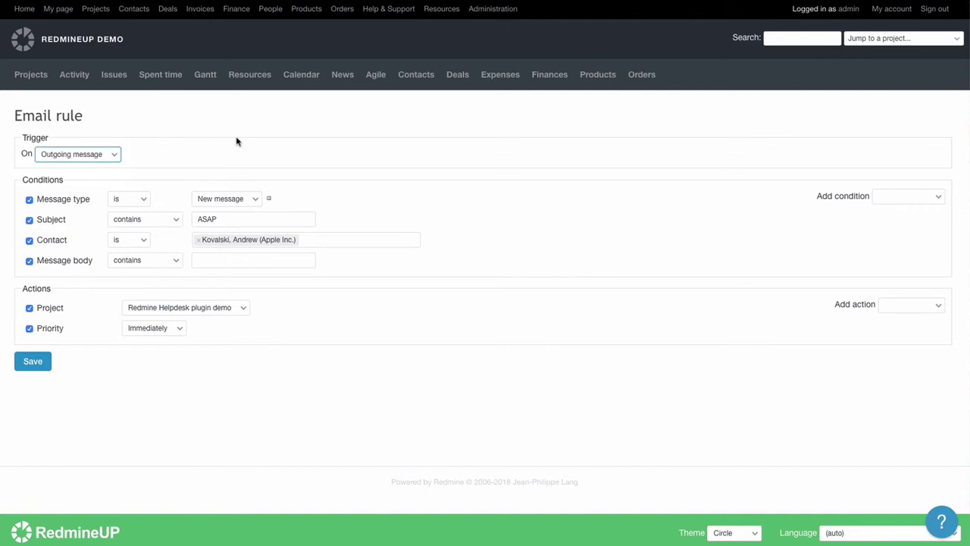
scroll(212, 208, "left", 5)
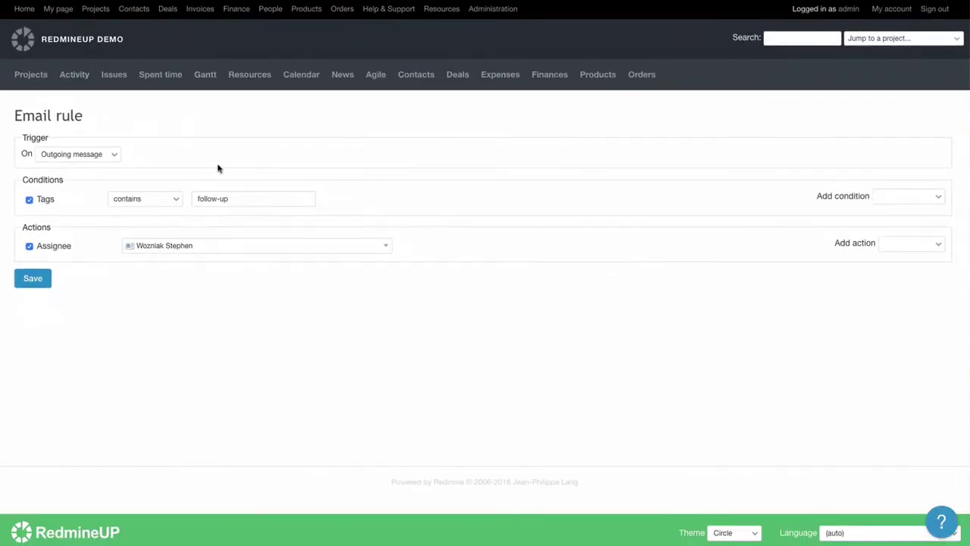
Switch to the Redmine Helpdesk plugin demo project and open its settings
left_click(897, 38)
left_click(877, 150)
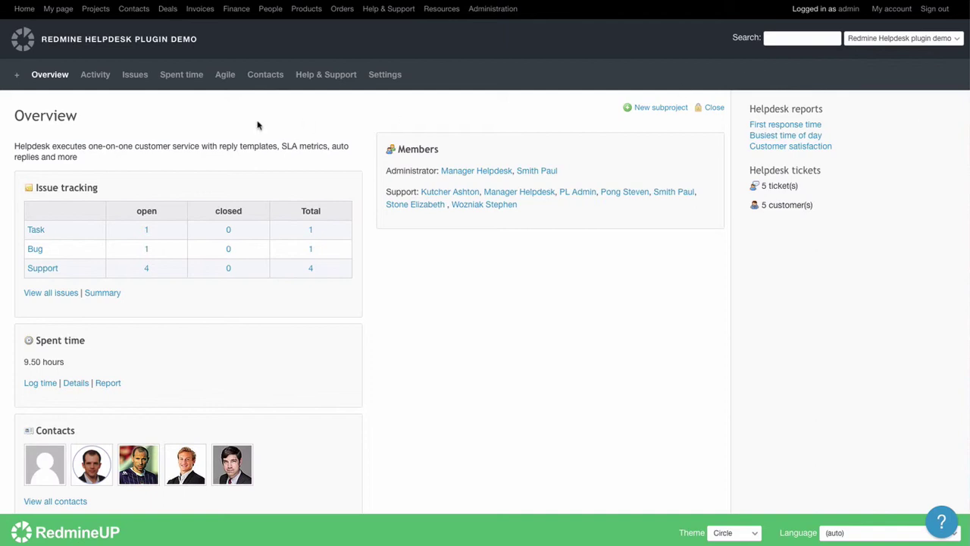
left_click(384, 76)
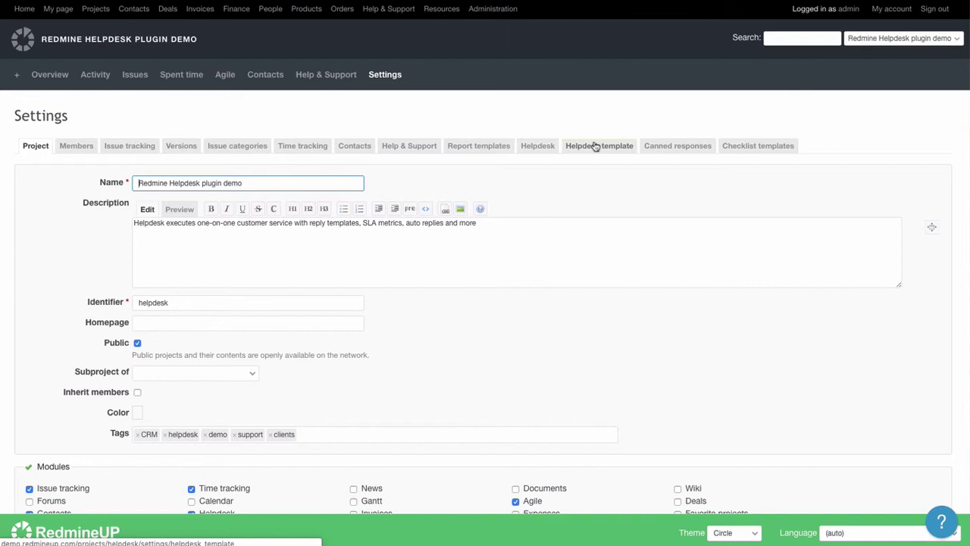
left_click(596, 146)
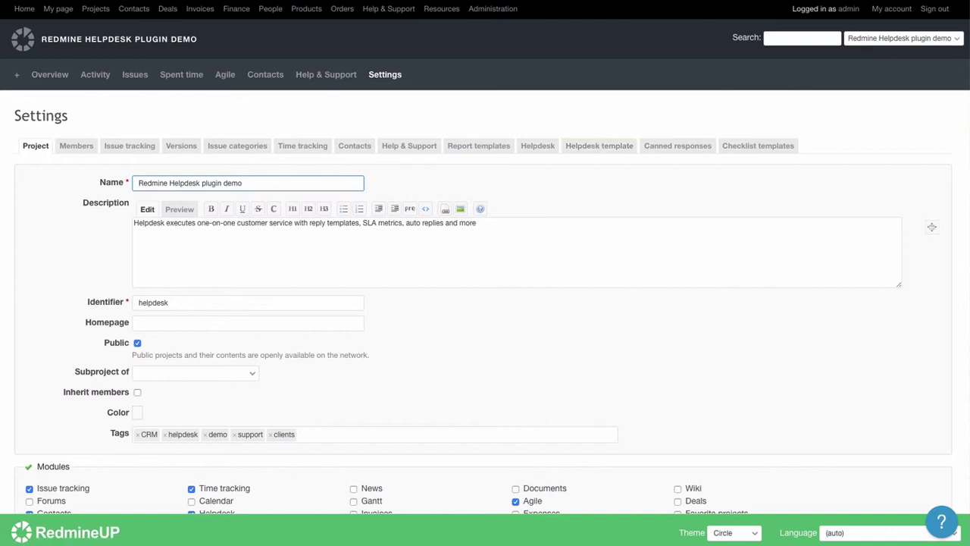
left_click(214, 108)
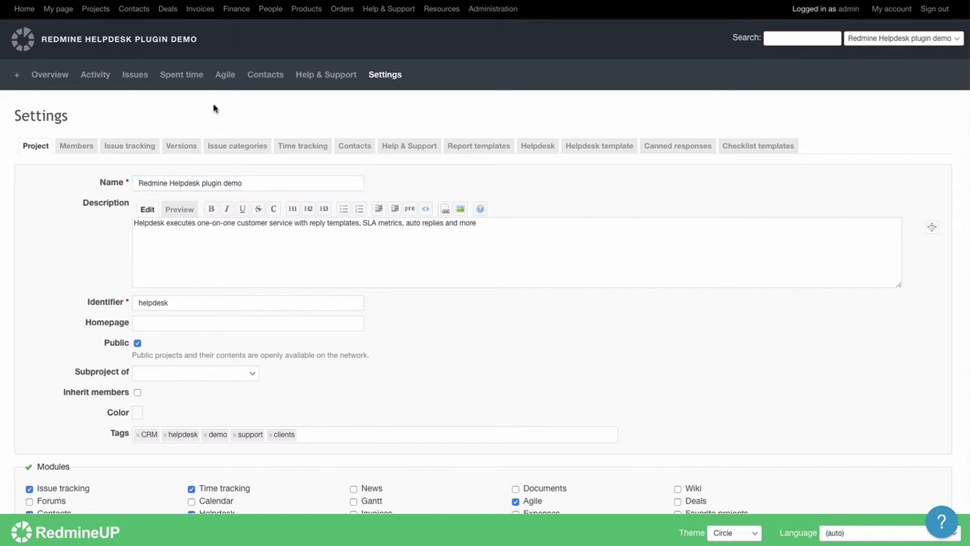
Open the In SLA custom query in the project's issues and show its filters
left_click(131, 75)
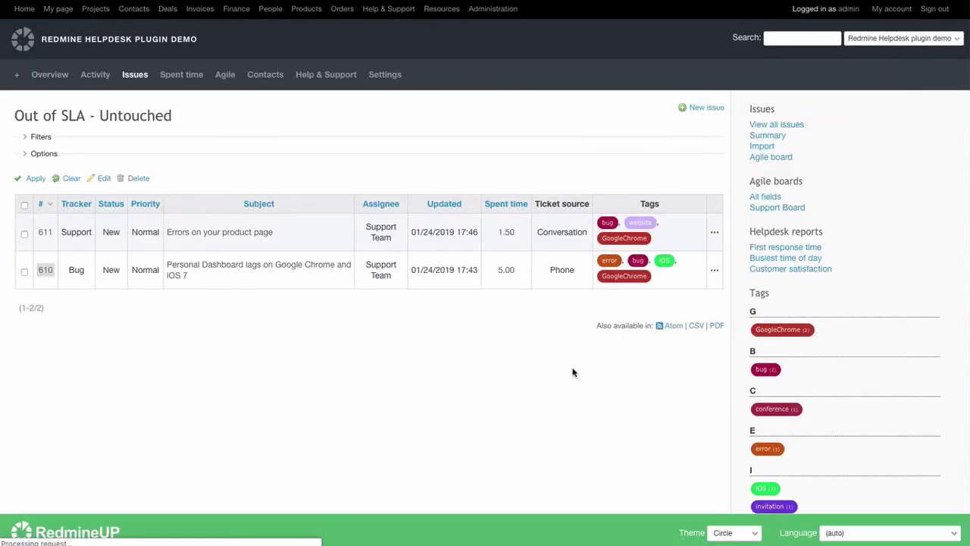
scroll(855, 435, "down", 3)
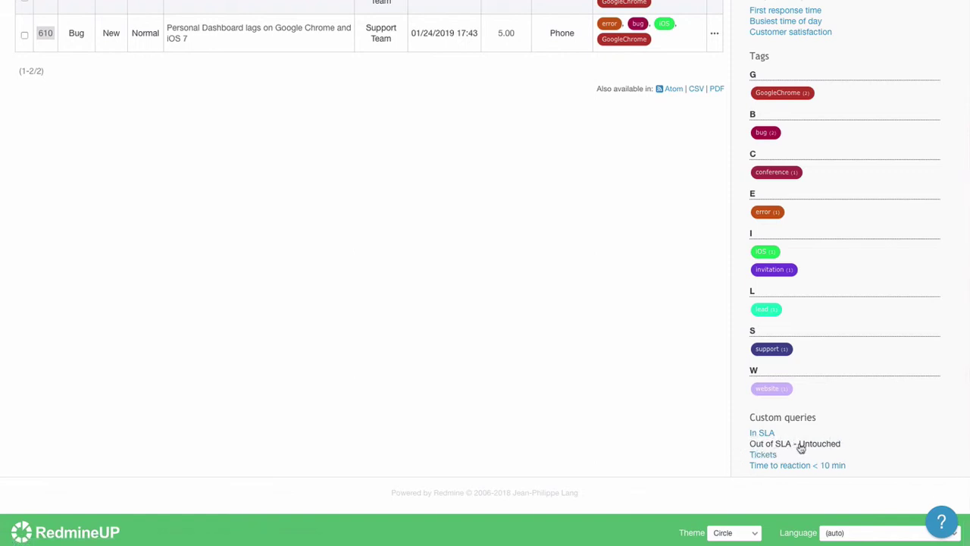
left_click(761, 431)
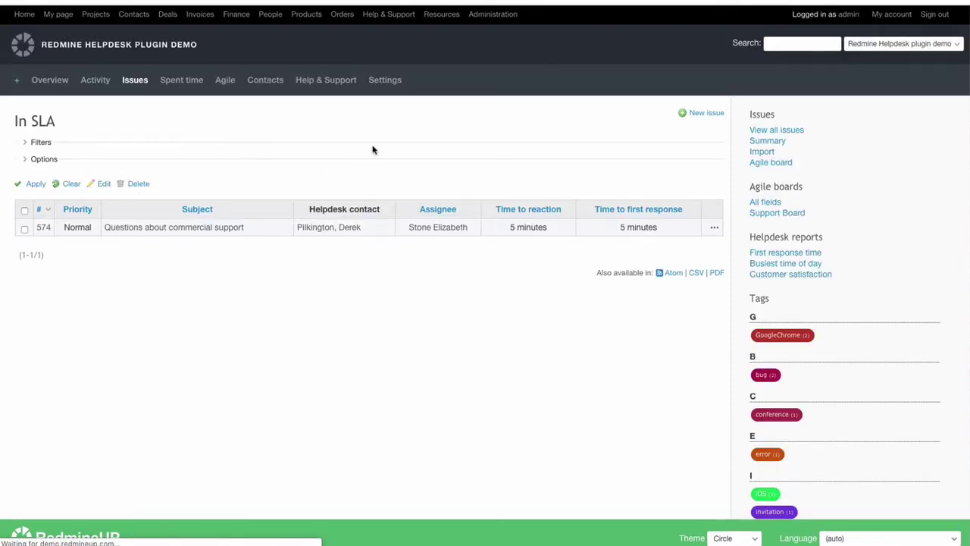
left_click(23, 136)
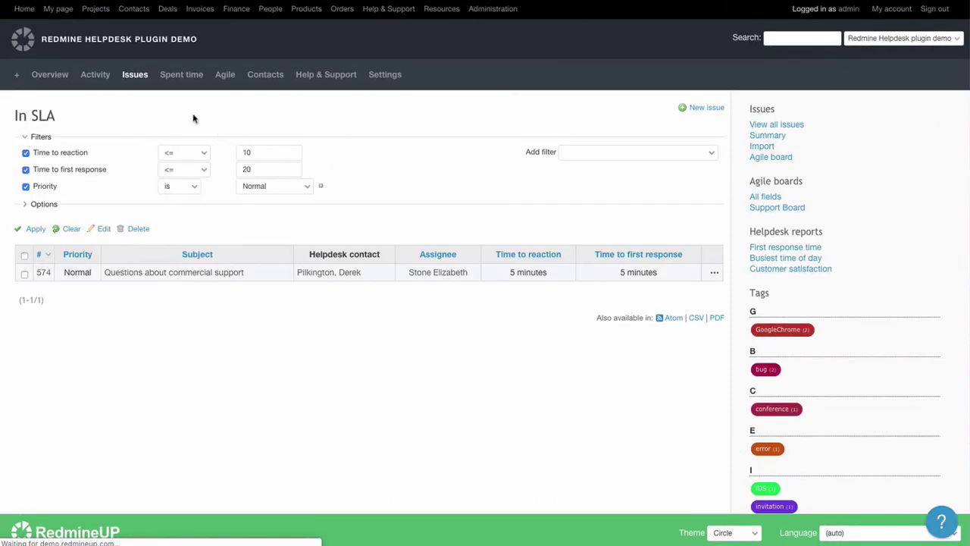
Open the project's agile Support Board, show its display options and look through the ticket cards
left_click(225, 76)
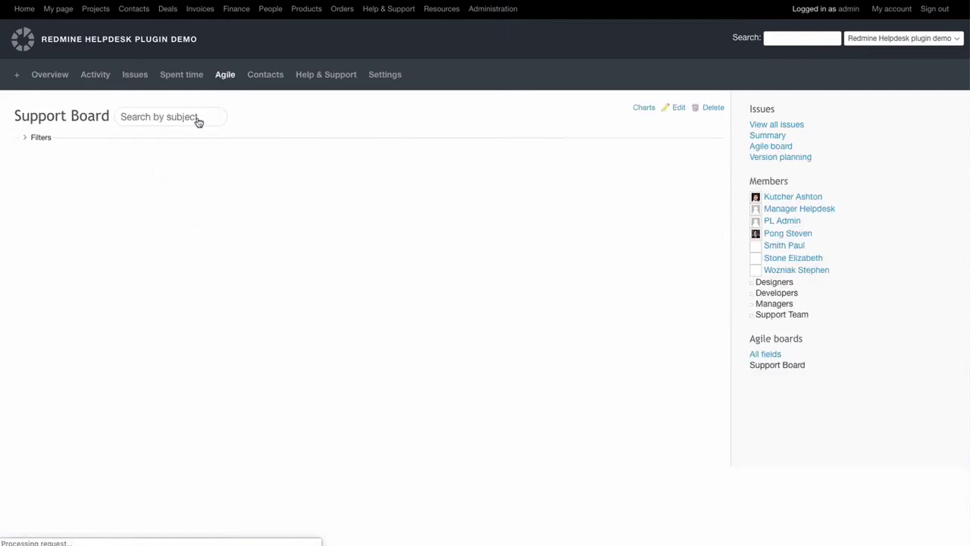
scroll(252, 175, "down", 1)
scroll(252, 175, "down", 1)
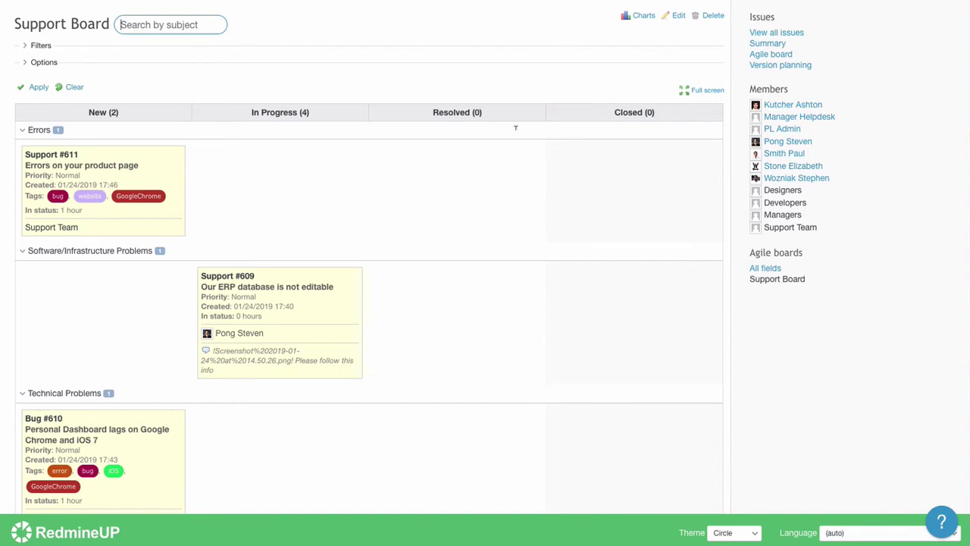
left_click(39, 63)
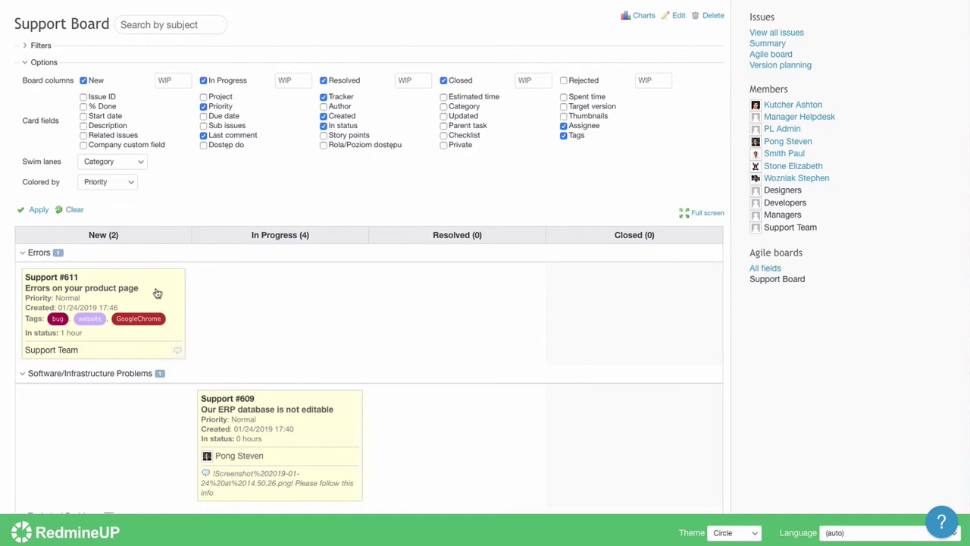
scroll(157, 293, "down", 2)
scroll(157, 293, "down", 5)
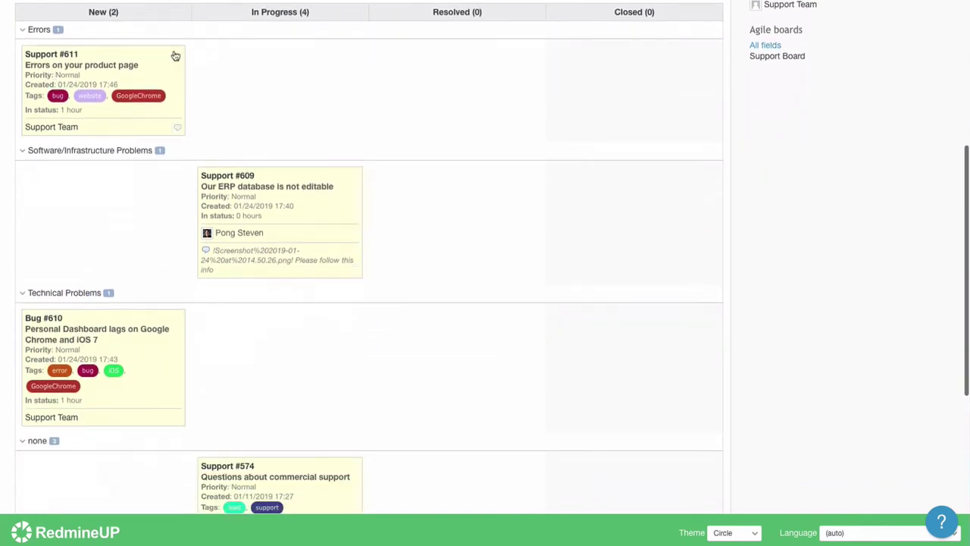
Collapse all swim lanes on the Support Board and expand only Technical Problems
left_click(698, 31)
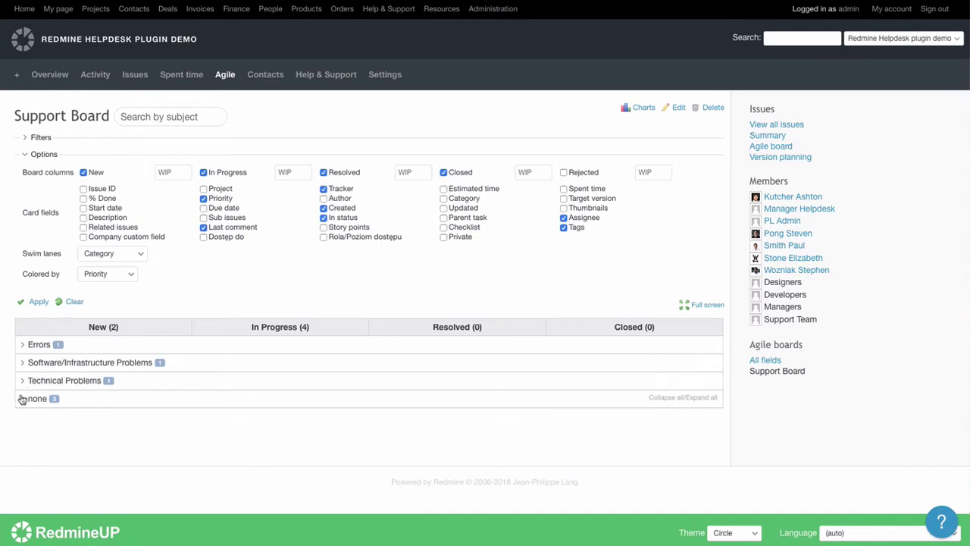
left_click(22, 384)
scroll(95, 356, "down", 2)
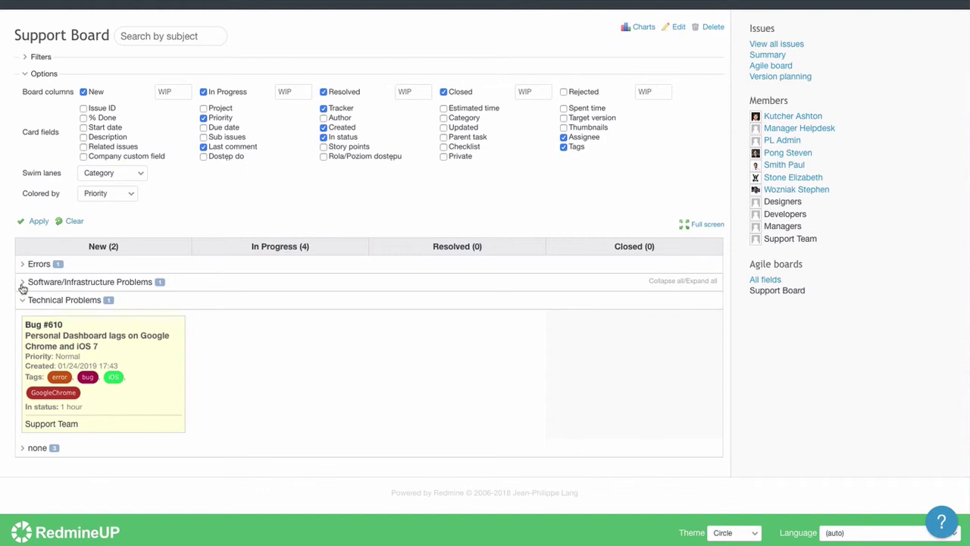
Group the board's swim lanes by Assignee and apply the change
left_click(103, 177)
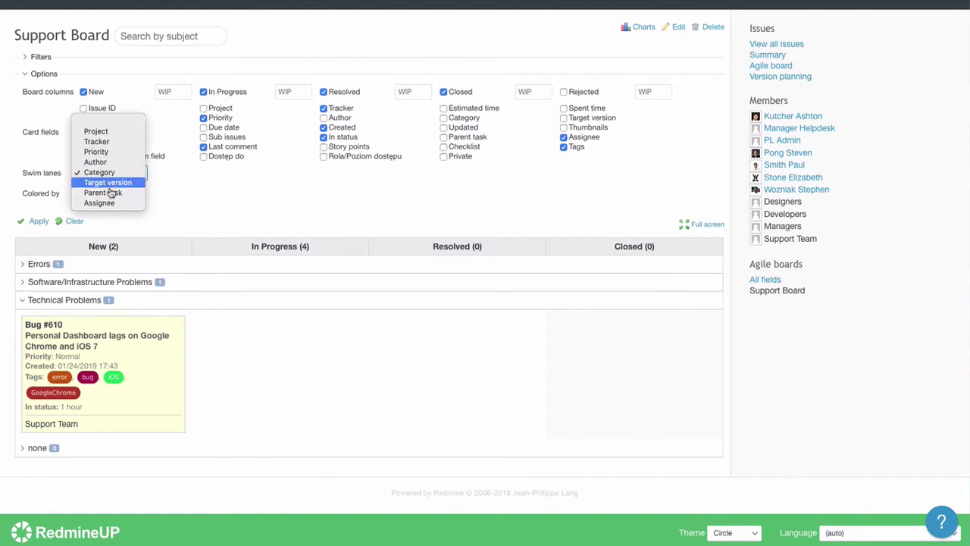
left_click(99, 203)
left_click(38, 221)
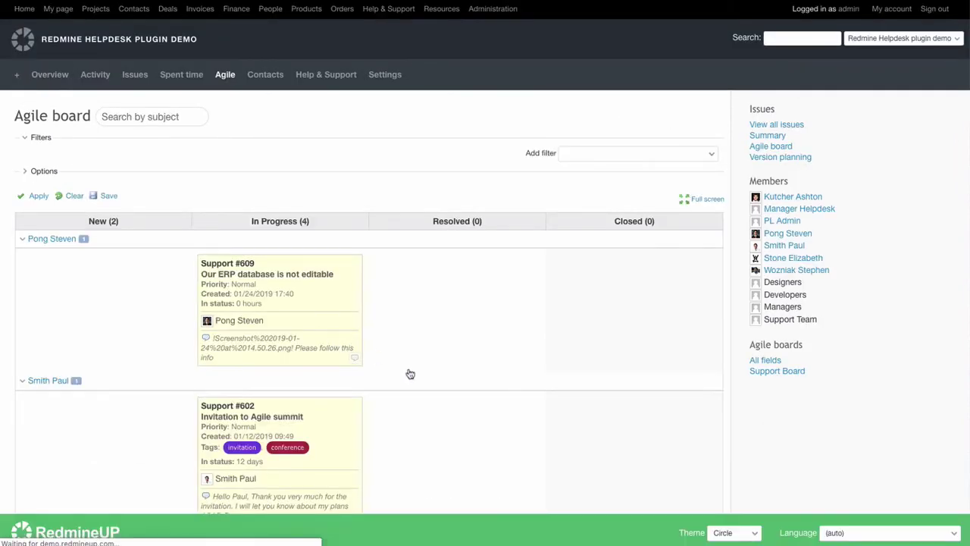
scroll(408, 372, "down", 1)
scroll(409, 373, "down", 1)
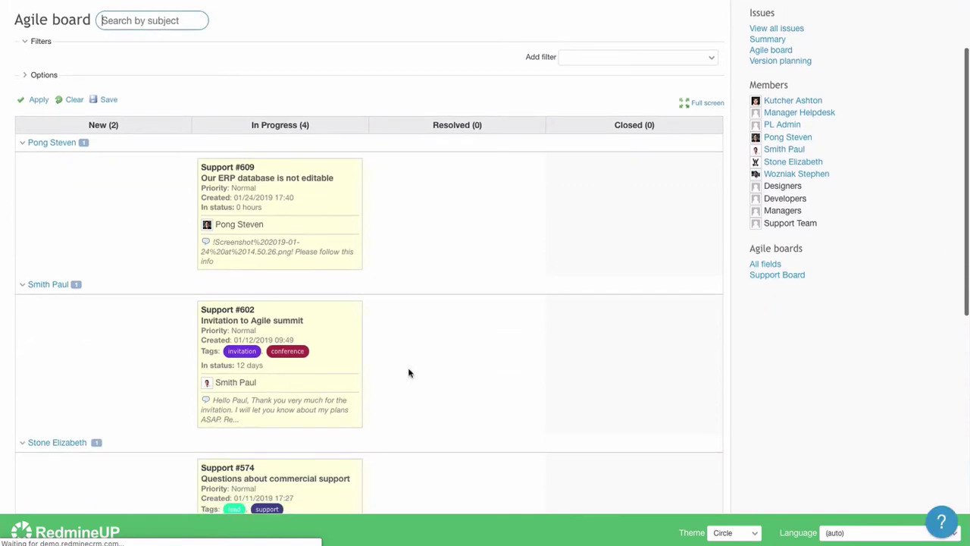
Add a comment to the card "Our ERP database is not editable" asking the assignee to "please update this", and look over the board
left_click(352, 256)
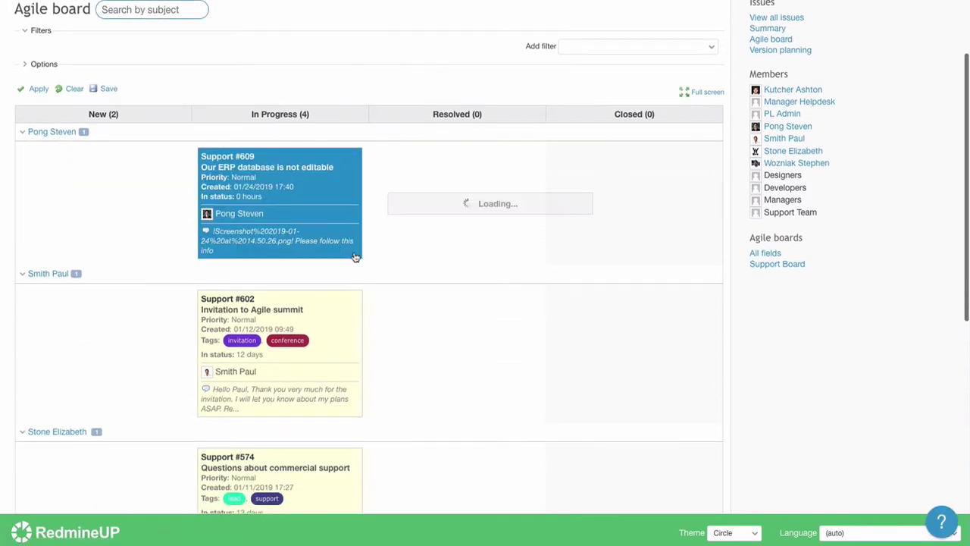
type("@p")
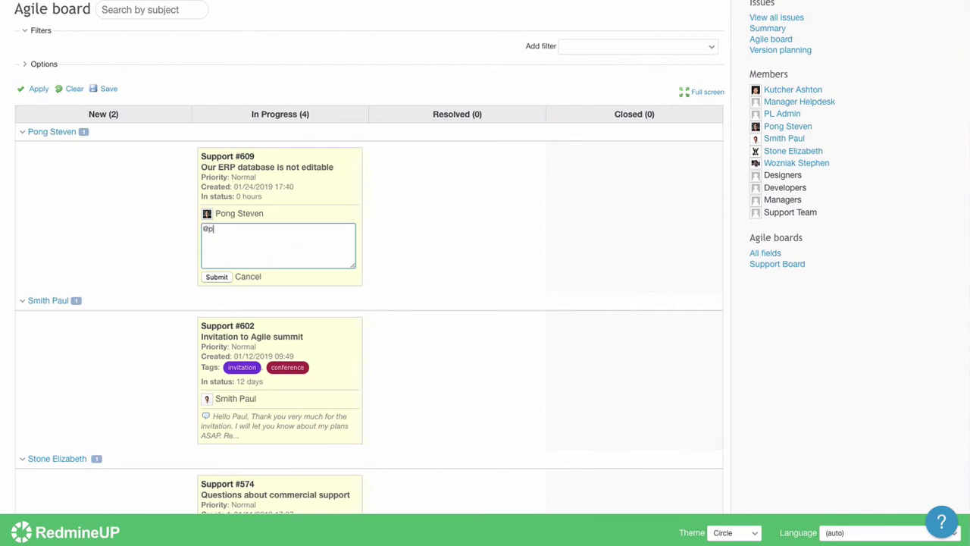
type("ong")
key("BackSpace")
key("BackSpace")
key("BackSpace")
key("BackSpace")
key("BackSpace")
type("Pong,please update this,")
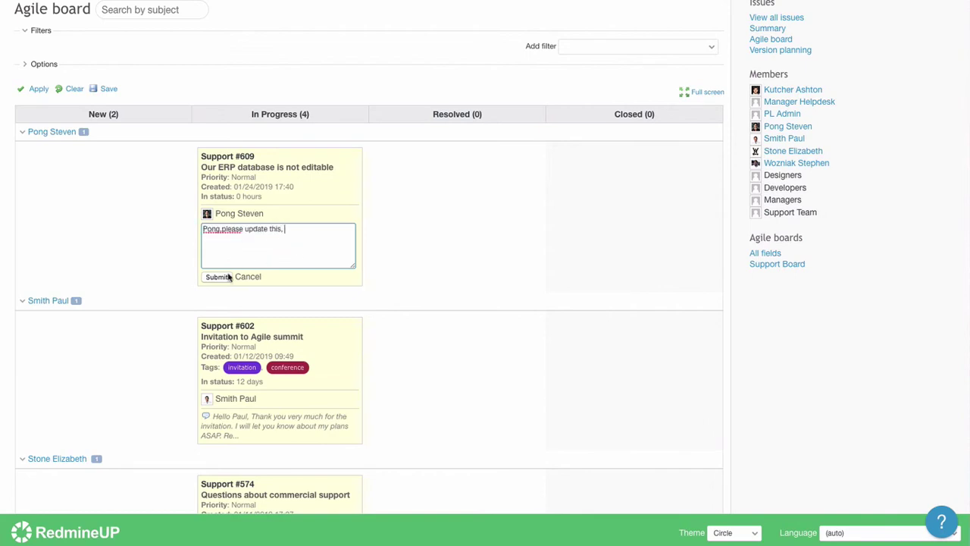
left_click(228, 277)
scroll(293, 287, "down", 2)
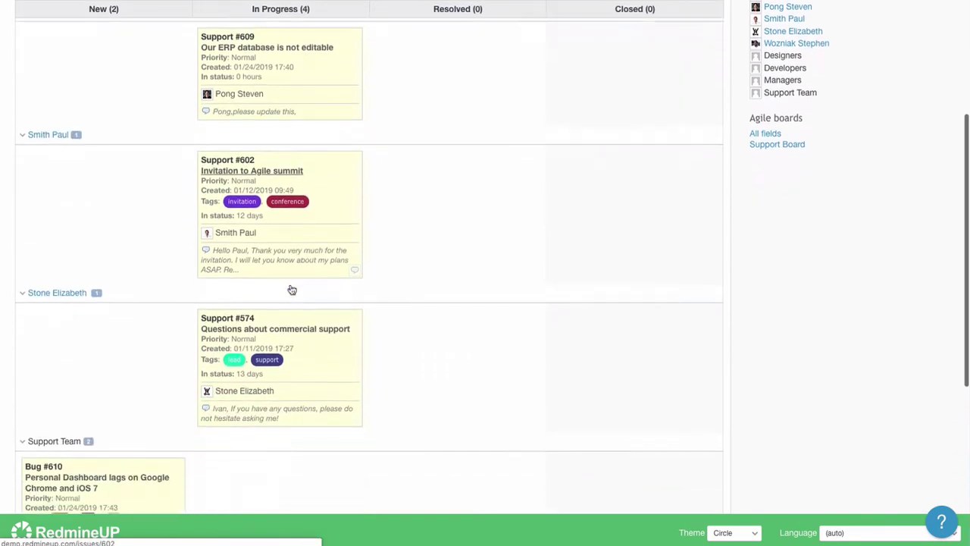
scroll(292, 291, "down", 5)
scroll(292, 288, "up", 10)
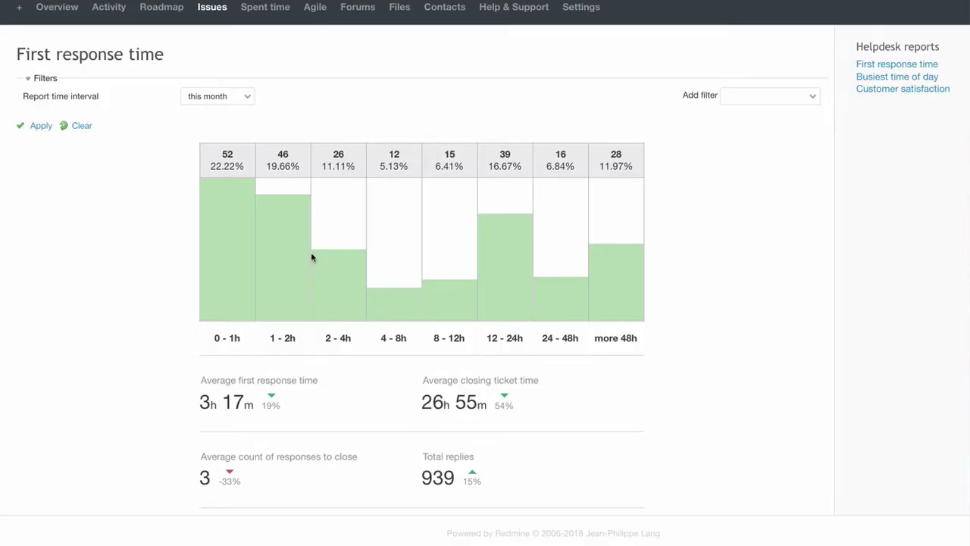
Examine the First response time report for this month, including its distribution chart and average figures
scroll(312, 257, "down", 1)
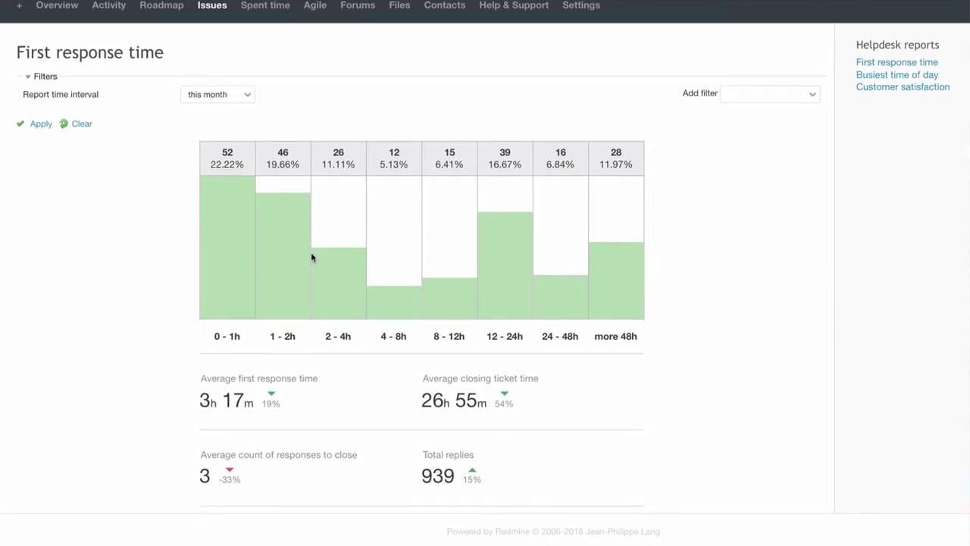
scroll(311, 258, "down", 1)
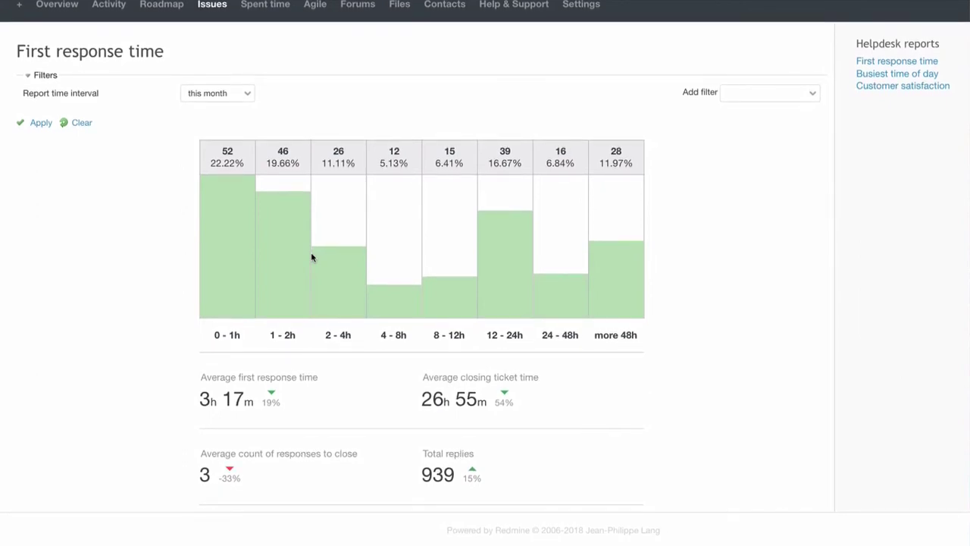
scroll(312, 257, "down", 1)
scroll(312, 258, "up", 1)
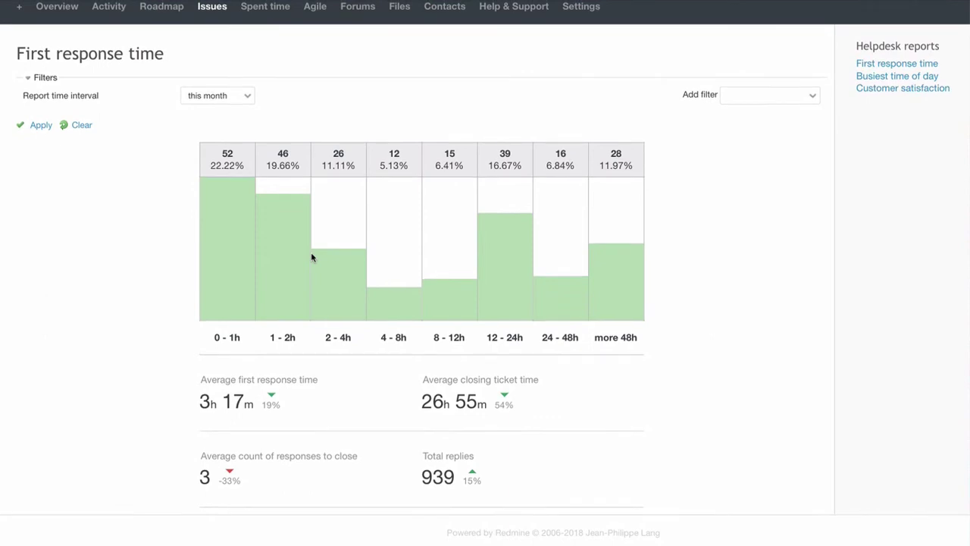
scroll(311, 257, "up", 1)
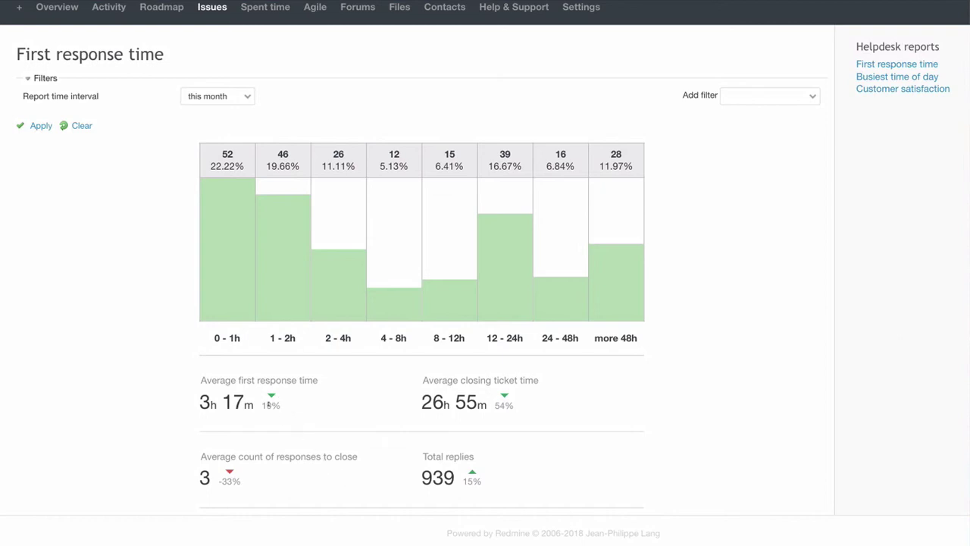
Check the average first response time's comparison with the previous period and view the available report time intervals without changing the selection
mouse_move(274, 405)
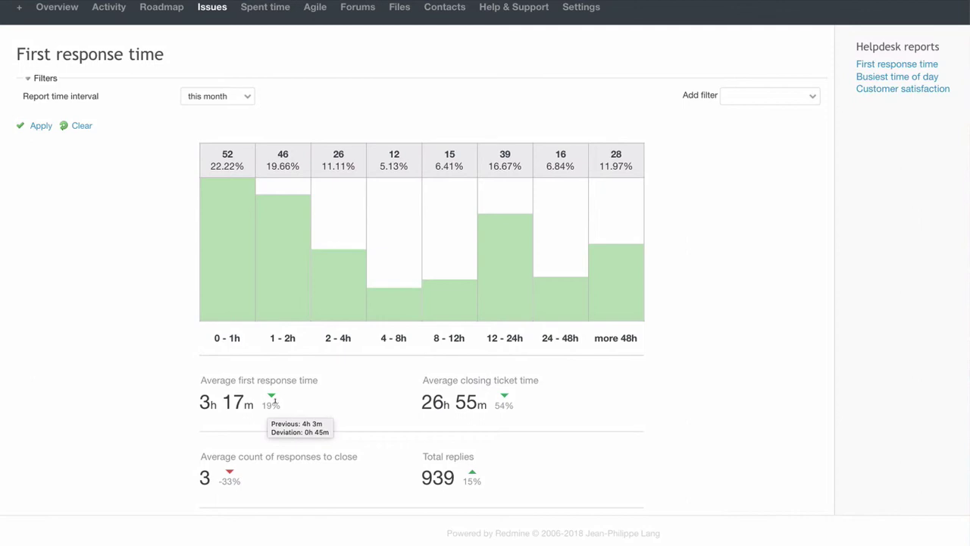
left_click(223, 99)
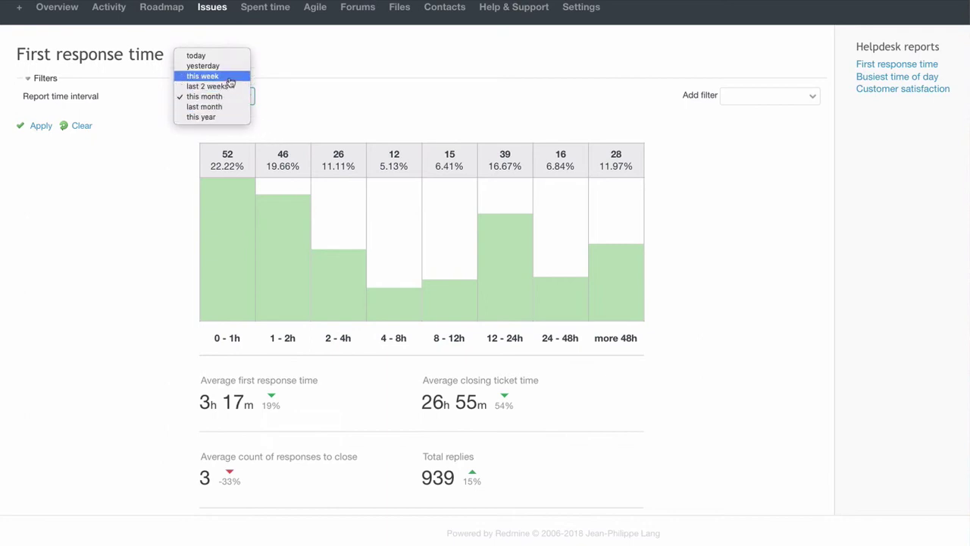
left_click(328, 164)
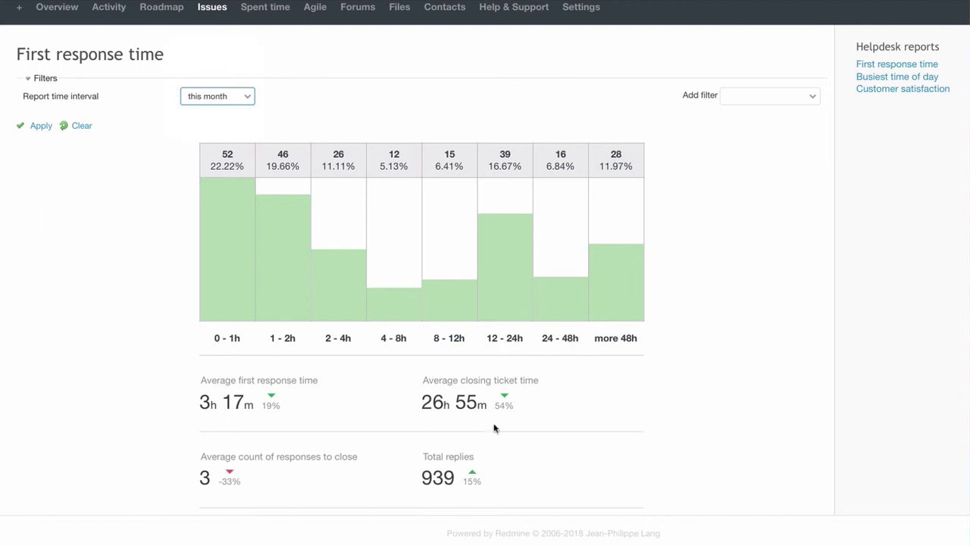
Open the Busiest time of day report, examine this month's chart and totals, and open the report time interval choices
left_click(889, 78)
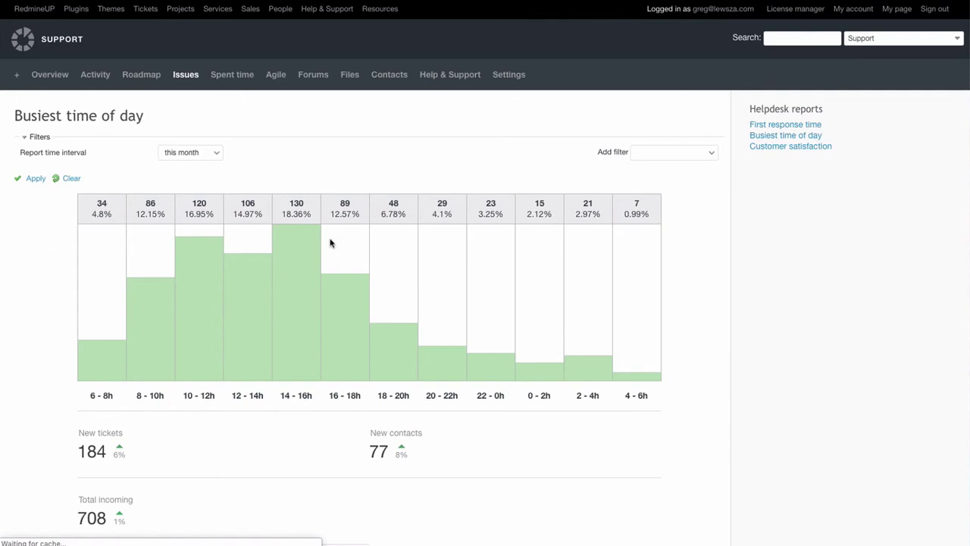
scroll(350, 296, "down", 1)
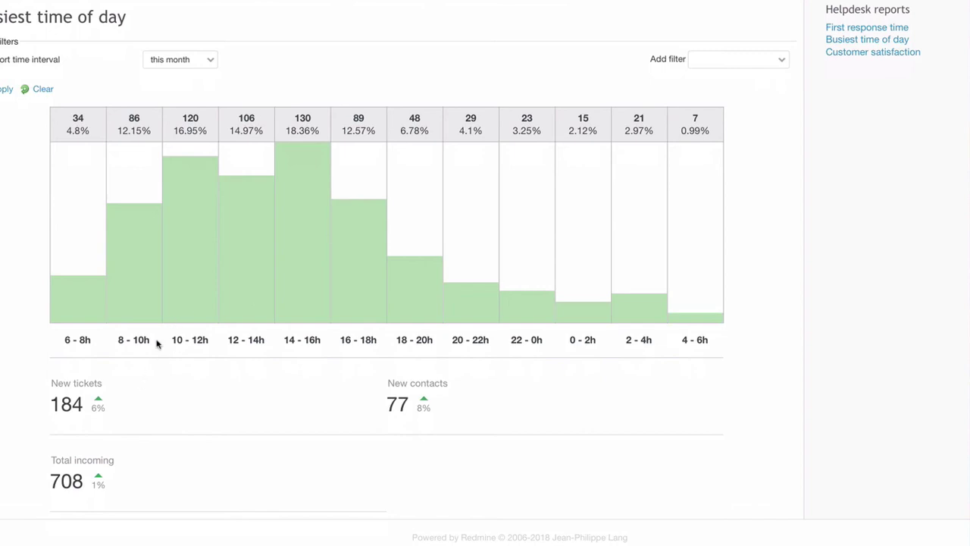
left_click(180, 59)
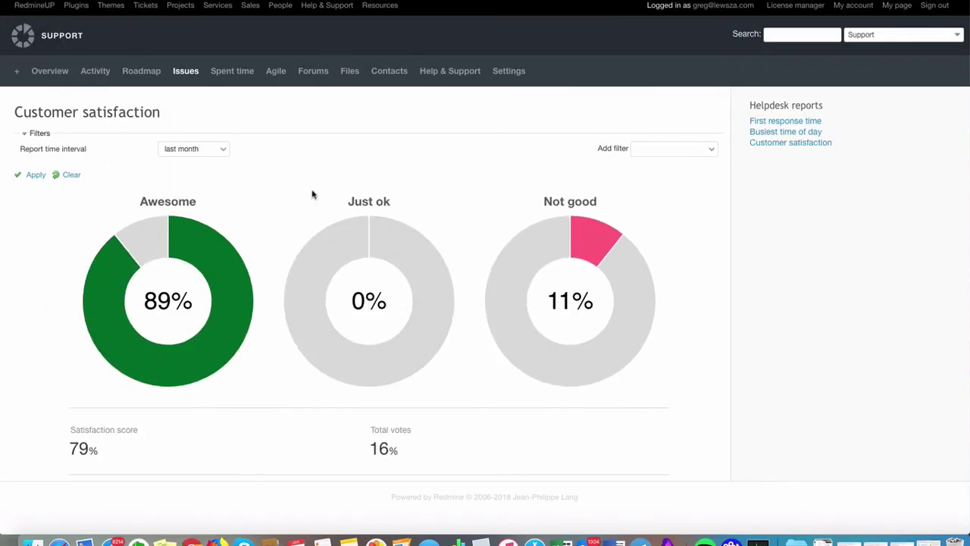
Examine the Awesome and Not good rating charts in last month's Customer satisfaction report
mouse_move(230, 282)
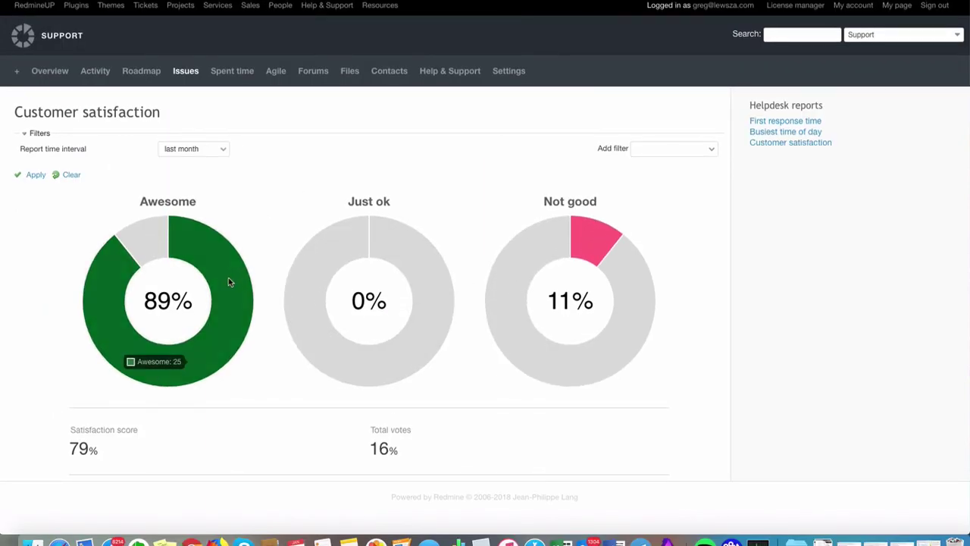
mouse_move(588, 256)
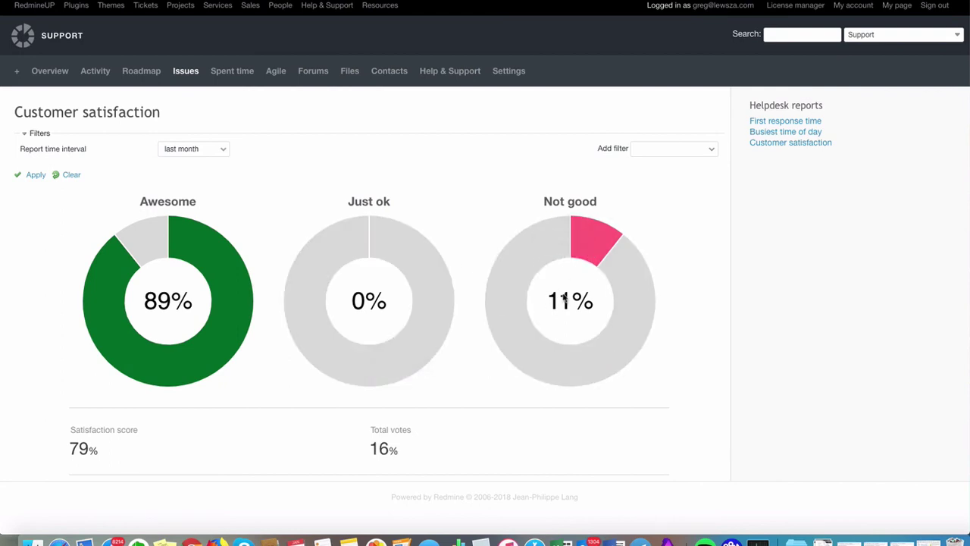
mouse_move(180, 301)
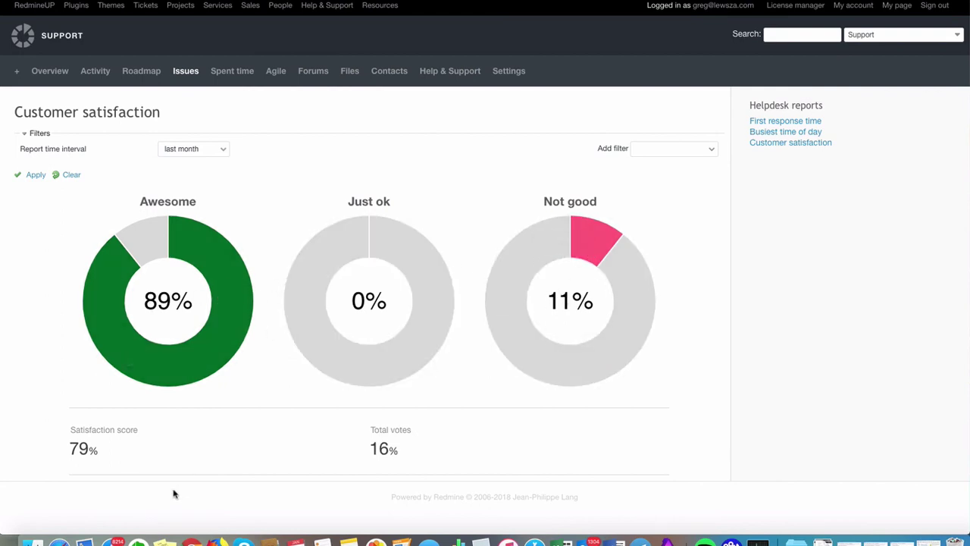